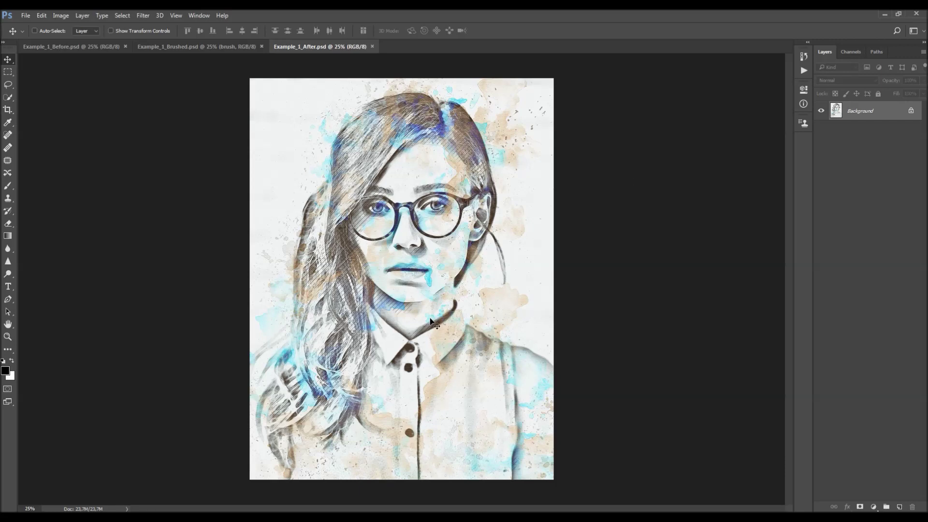
Examine the finished watercolor effect in Example_1_After.psd up close, covering the face, hair and shirt
key("z")
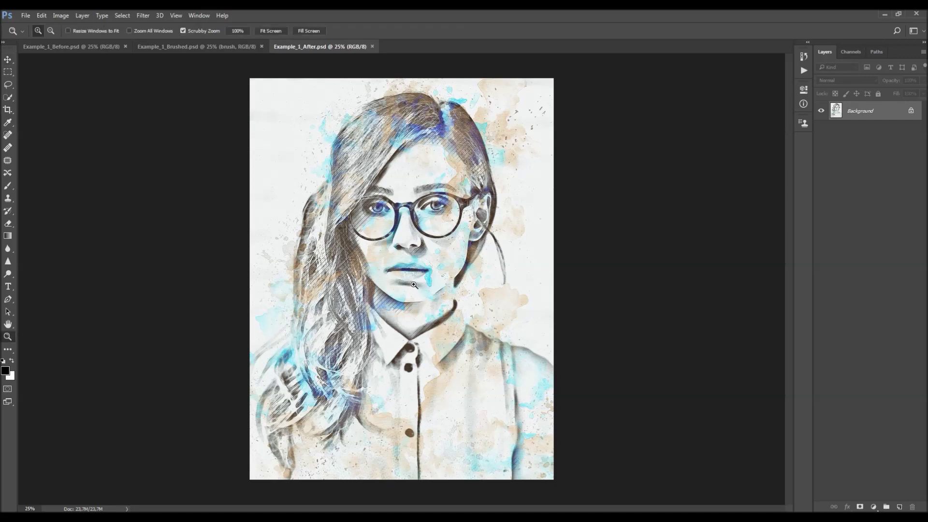
left_click(409, 279)
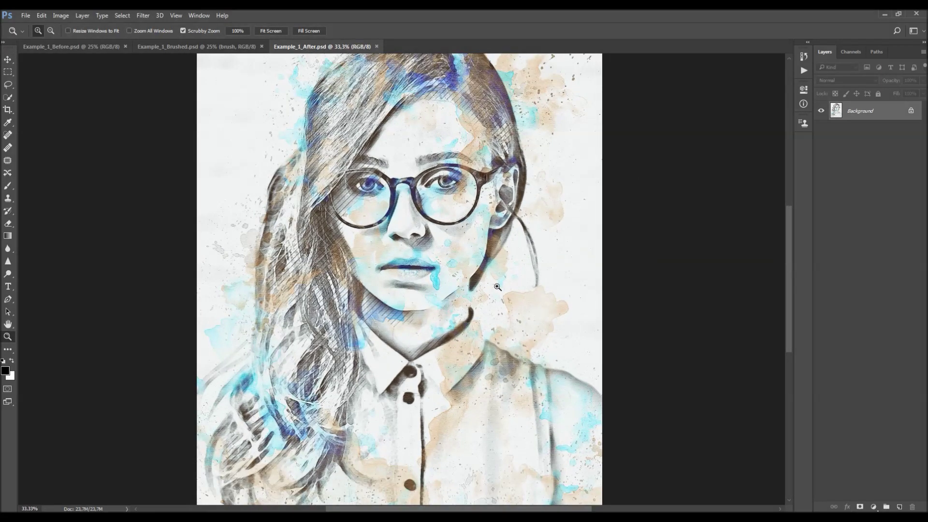
key("h")
left_click_drag(606, 264, 594, 222)
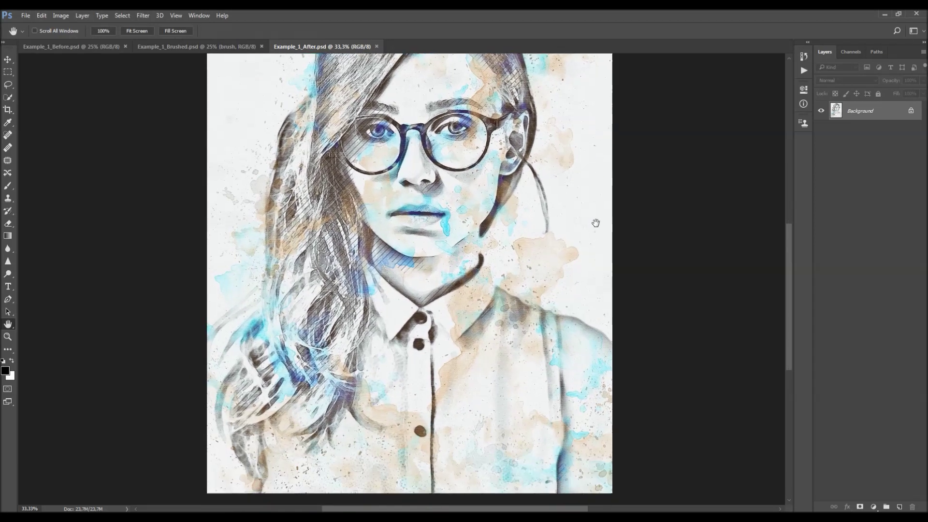
left_click_drag(583, 177, 586, 249)
key("z")
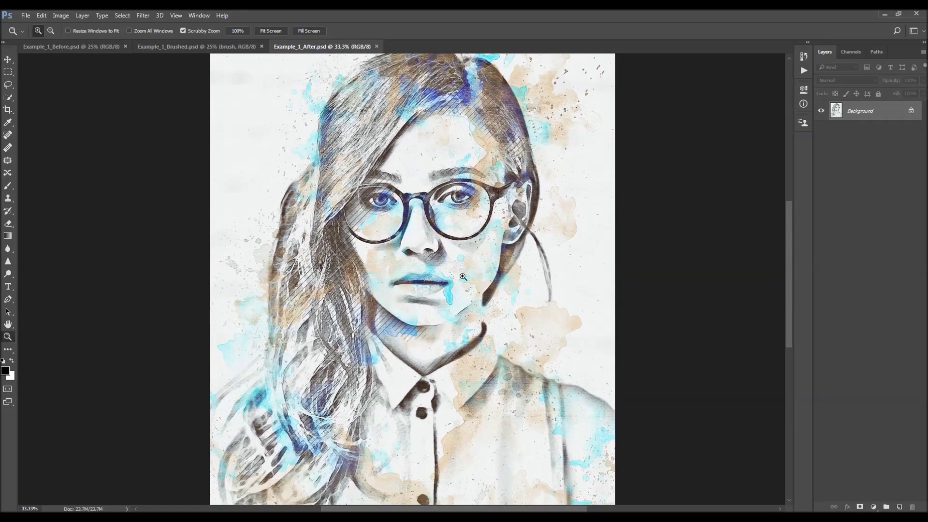
left_click(465, 277, "alt")
key("v")
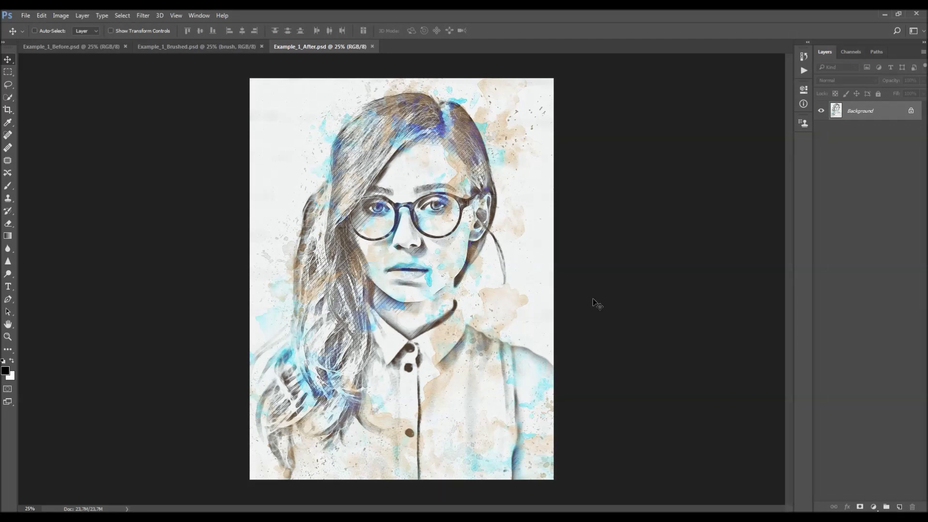
Close the Example_1_After.psd and Example_1_Brushed.psd documents, leaving Example_1_Before.psd open
left_click(373, 46)
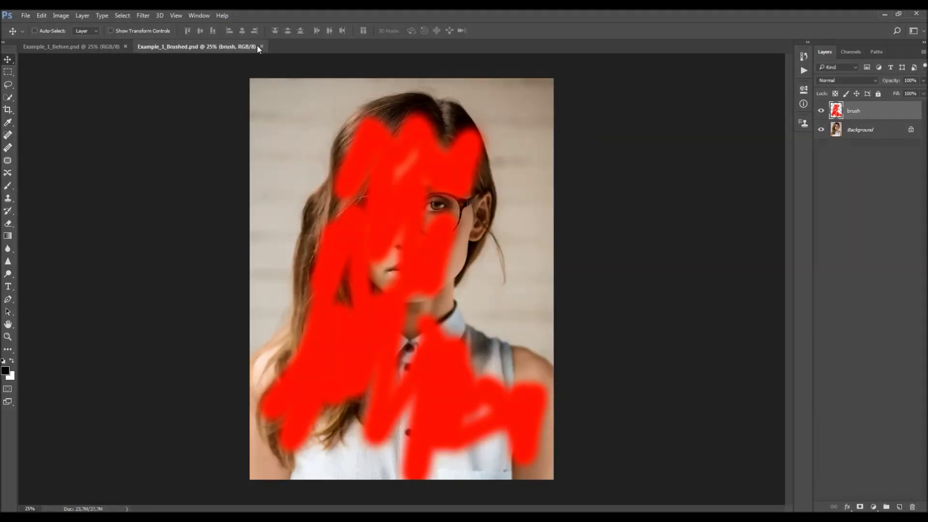
left_click(260, 46)
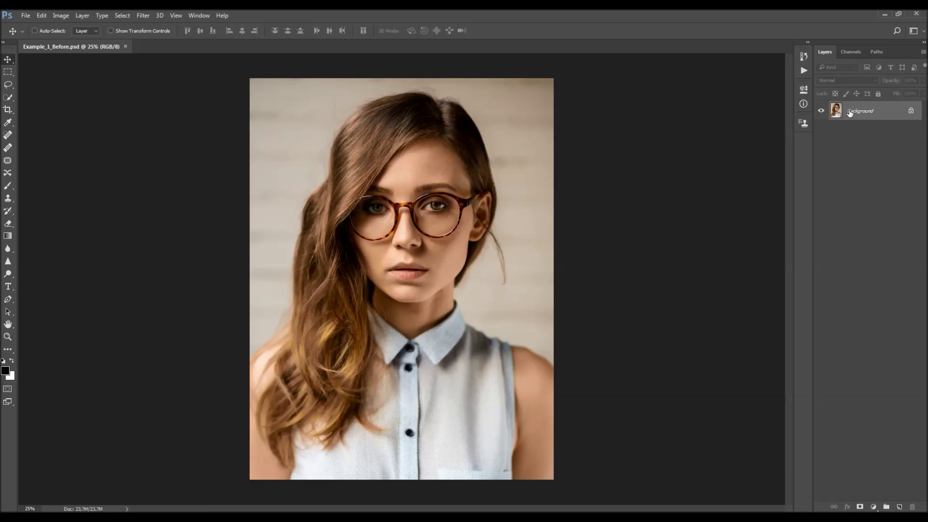
Convert the locked Background into a regular layer and turn it back into a Background layer
double_click(901, 111)
key("Return")
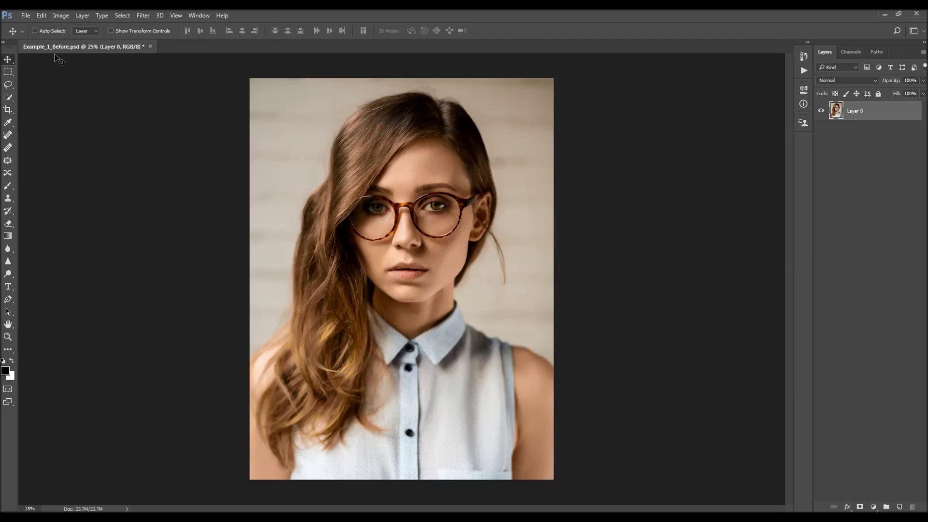
left_click(78, 21)
mouse_move(121, 22)
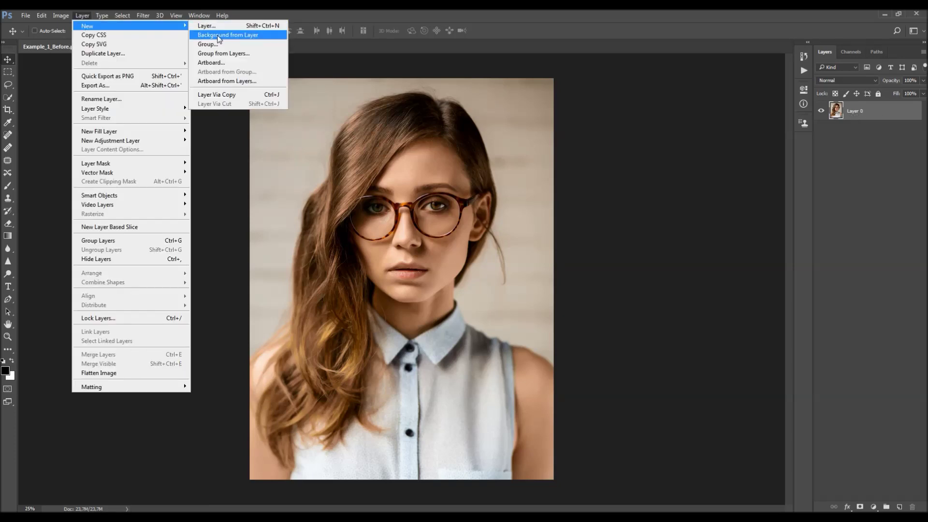
left_click(219, 35)
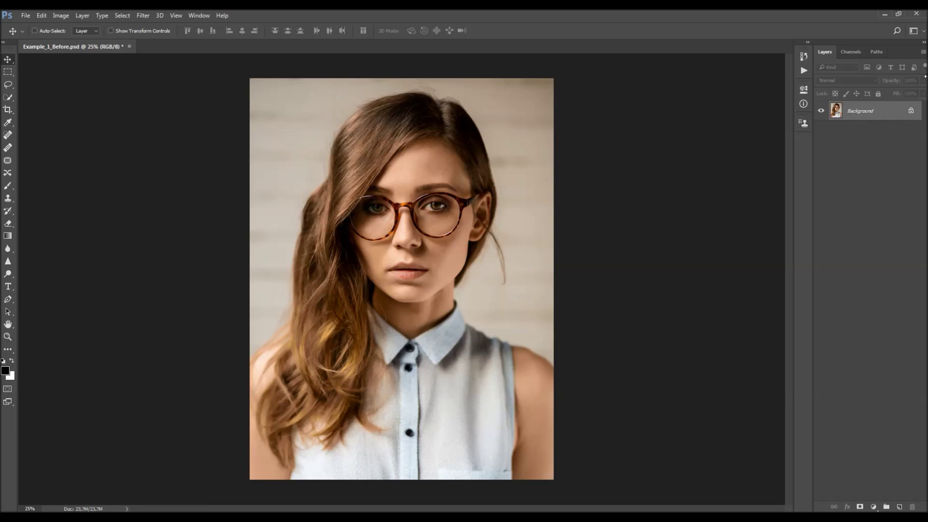
Check the Layers panel options for default fill-layer masks and the "copy" suffix on copied layers
left_click(923, 52)
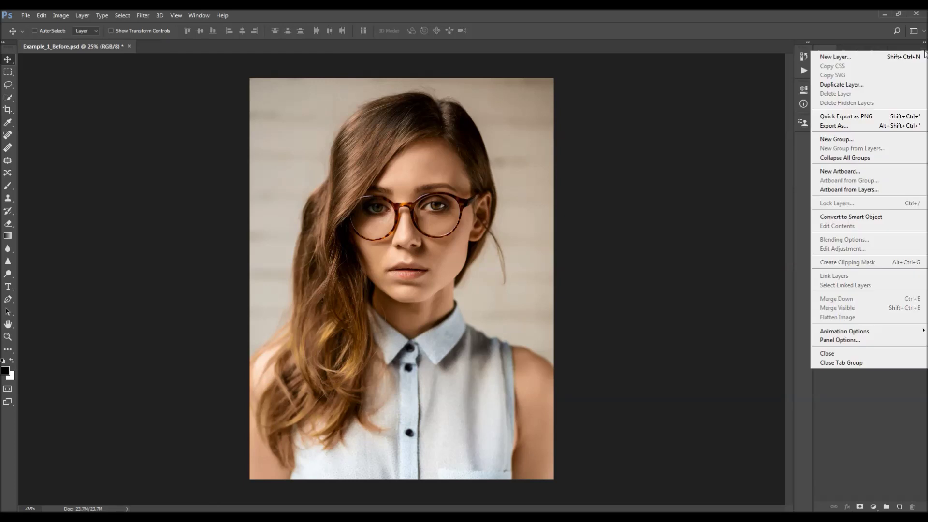
left_click(853, 340)
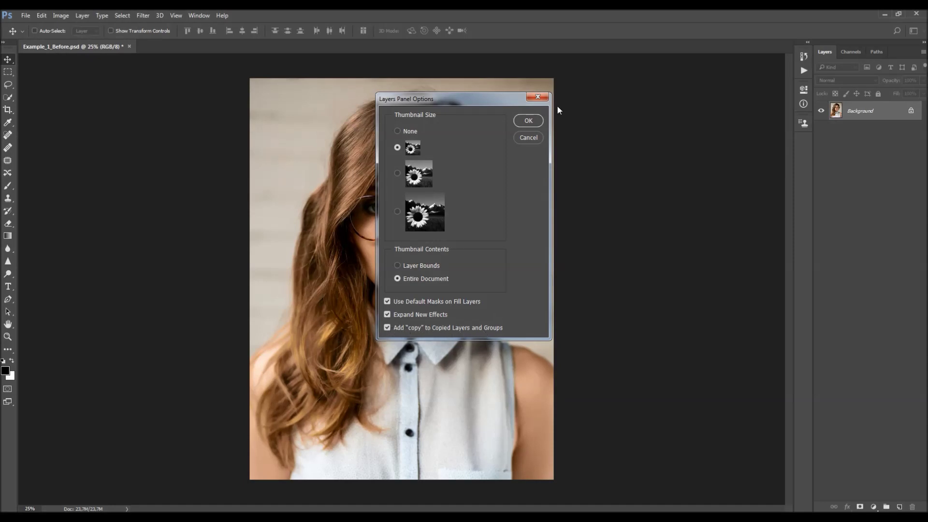
left_click(537, 97)
Check the photo's color mode and bit depth, and its pixel dimensions and resolution in Image Size
left_click(60, 17)
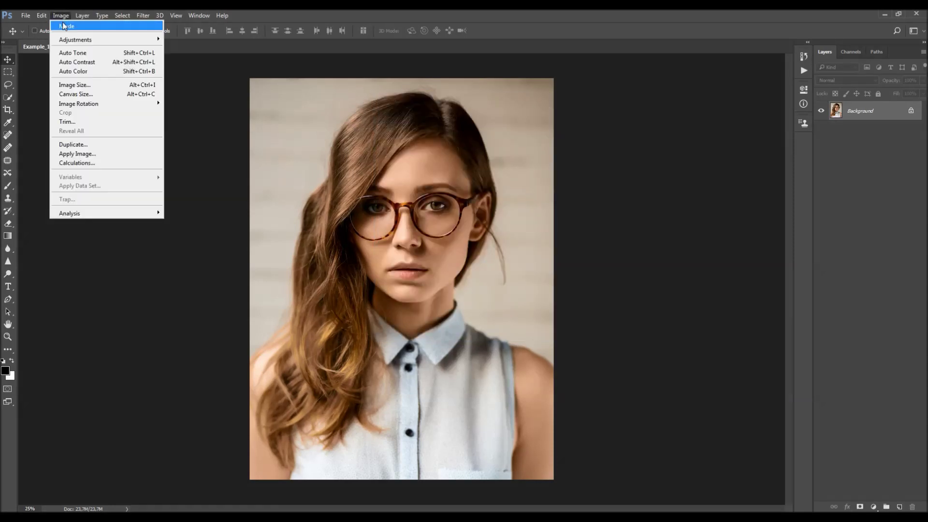
mouse_move(73, 27)
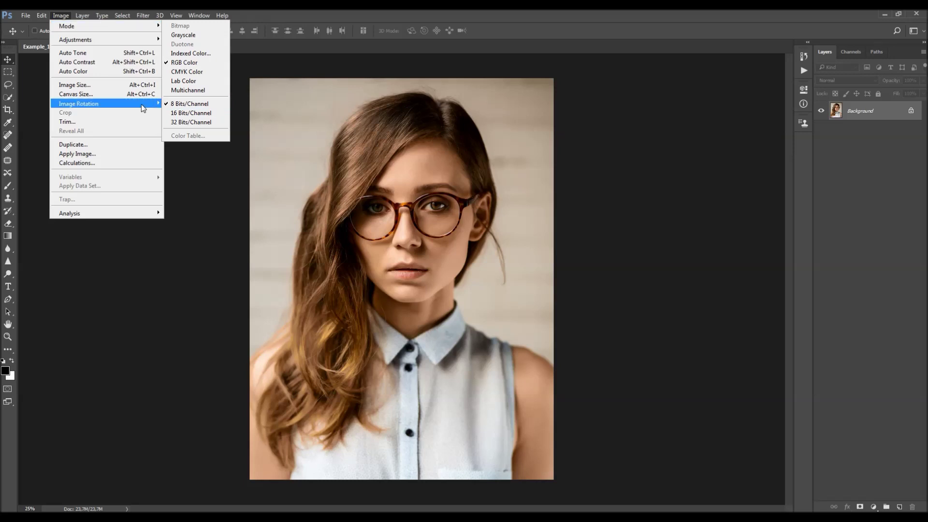
left_click(84, 86)
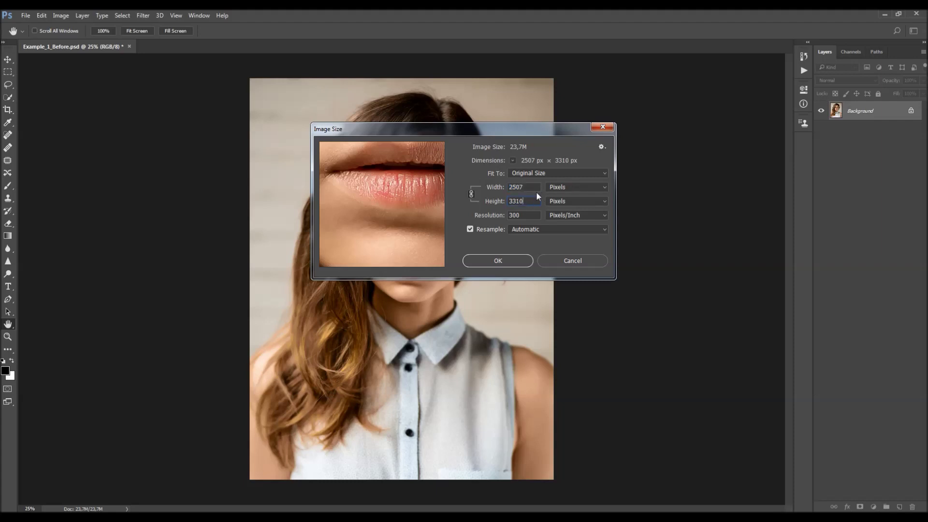
left_click(607, 126)
key("v")
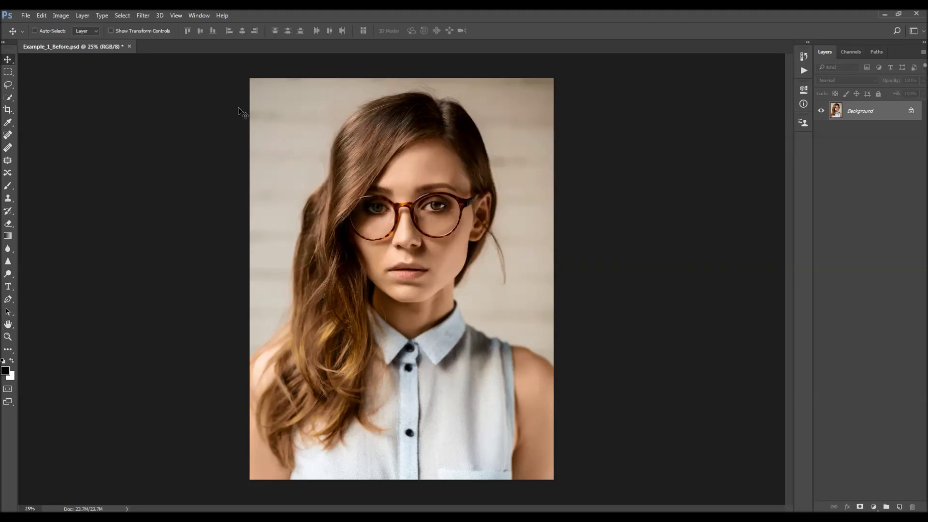
Load the Watercolor action set from the CS6–CC 2020+ folder and select the Watercolor action inside it
left_click(193, 16)
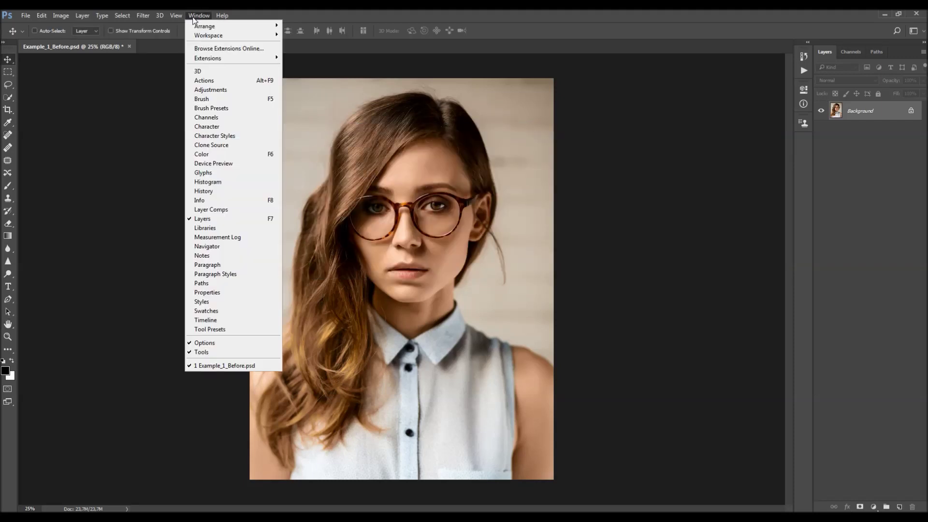
left_click(218, 81)
left_click(788, 53)
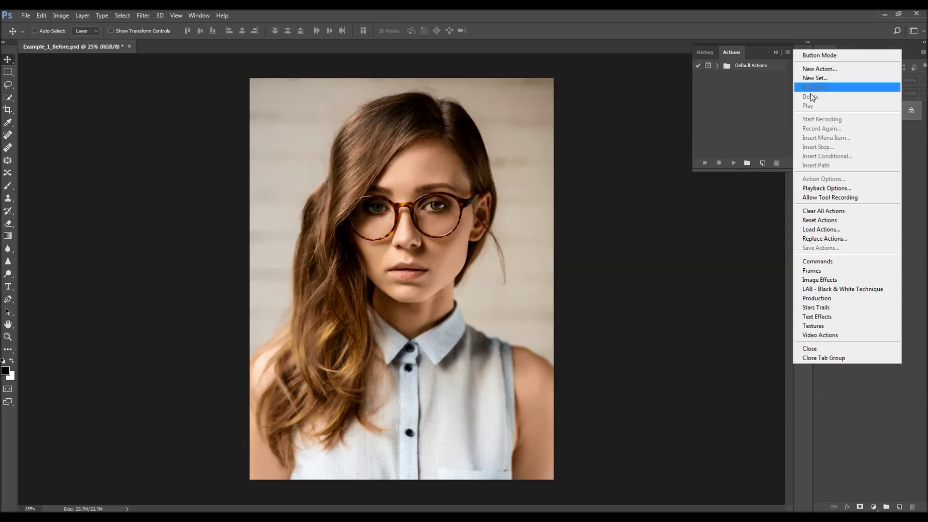
left_click(820, 229)
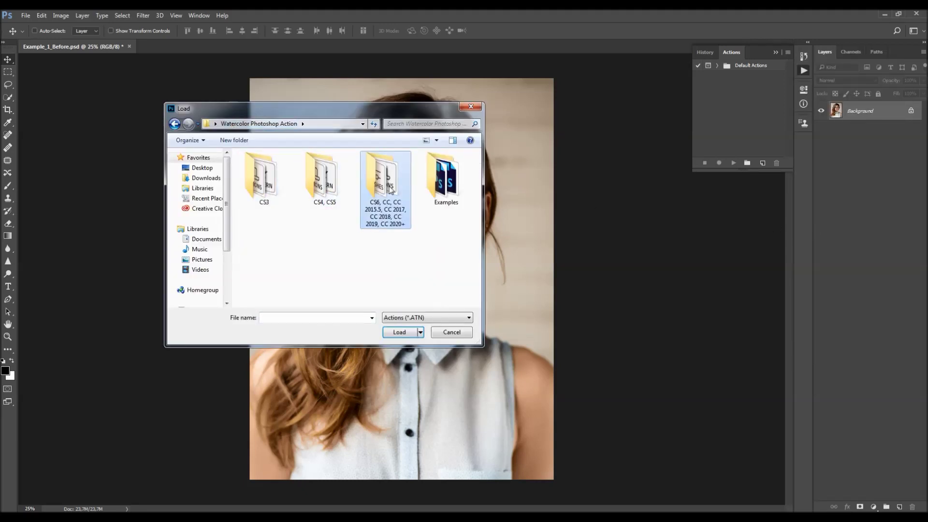
double_click(392, 193)
left_click(258, 169)
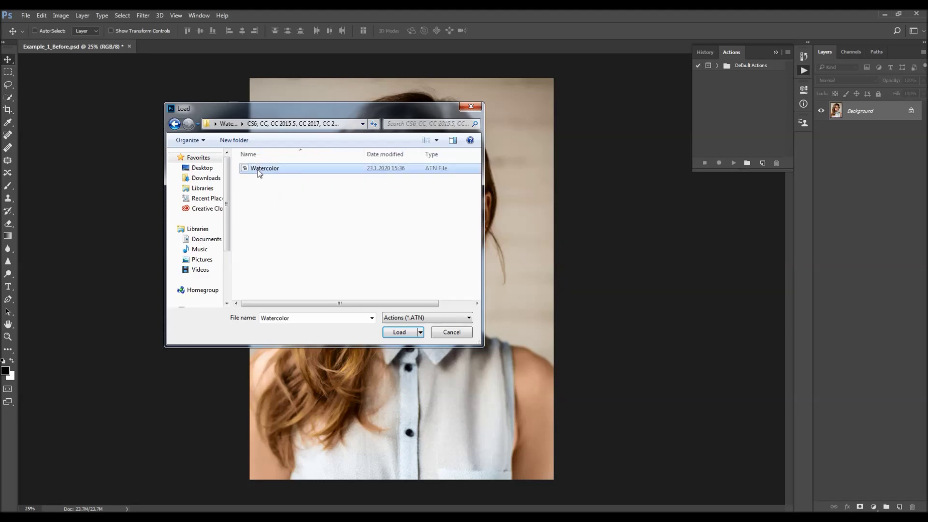
left_click(399, 333)
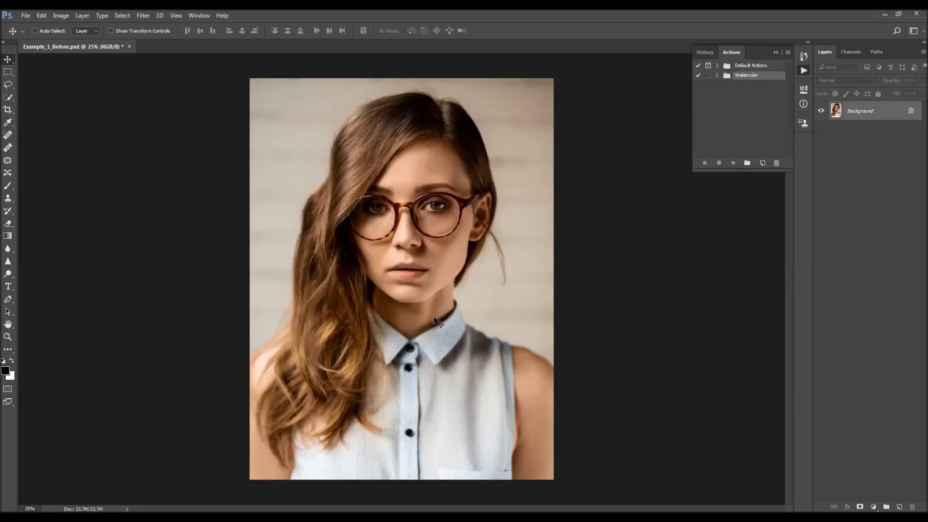
left_click(717, 75)
left_click(744, 85)
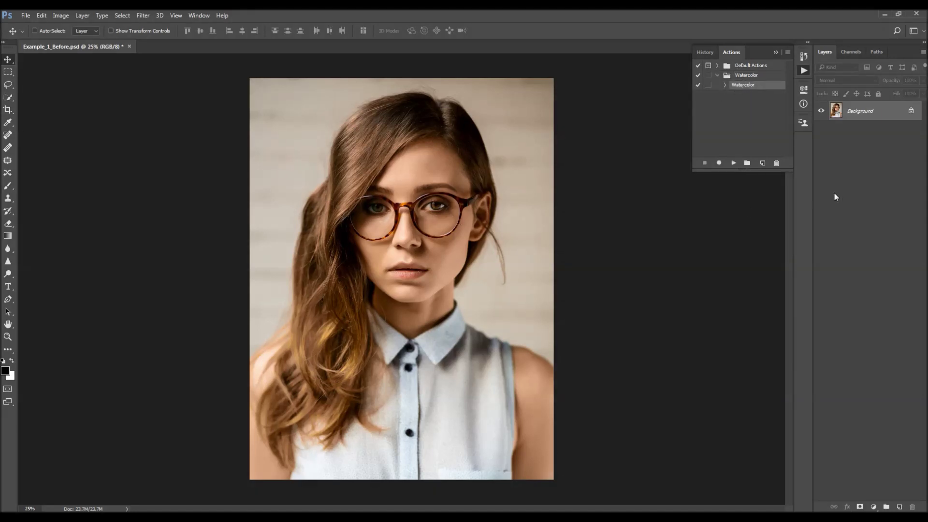
With the Brush tool active, load the Watercolor_Brushes file from the CS6–CC 2020+ folder and view the added brushes
key("b")
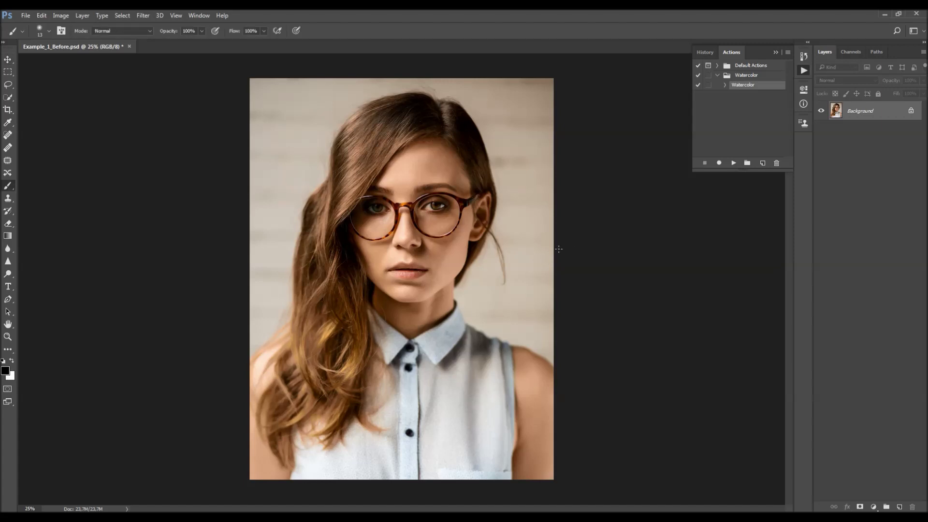
right_click(436, 297)
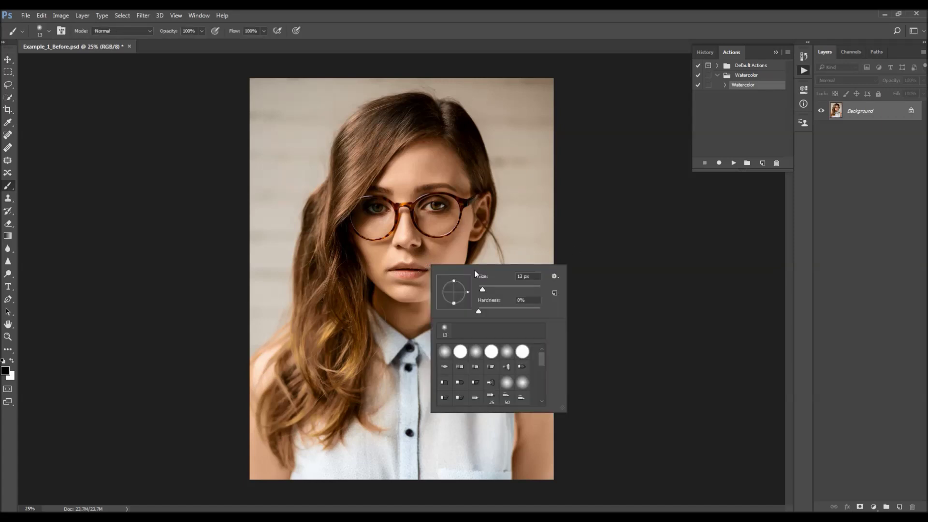
left_click(555, 277)
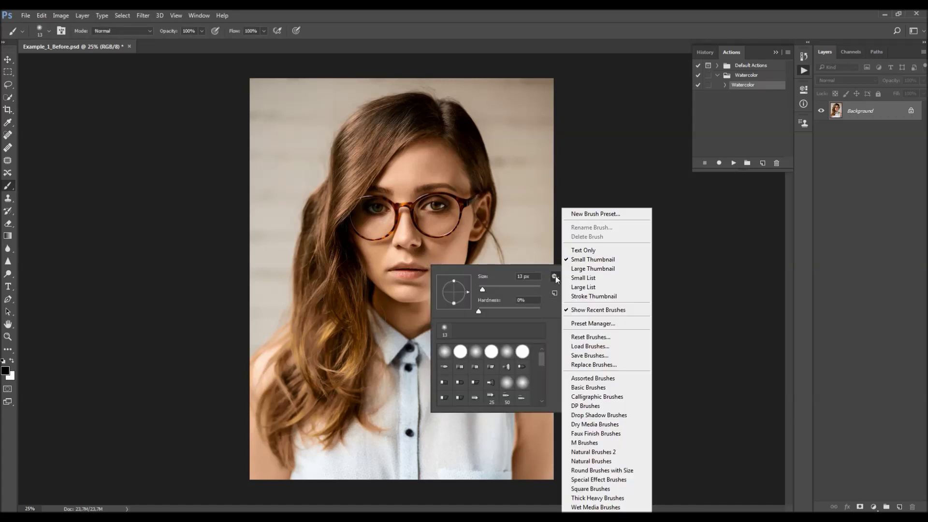
left_click(589, 346)
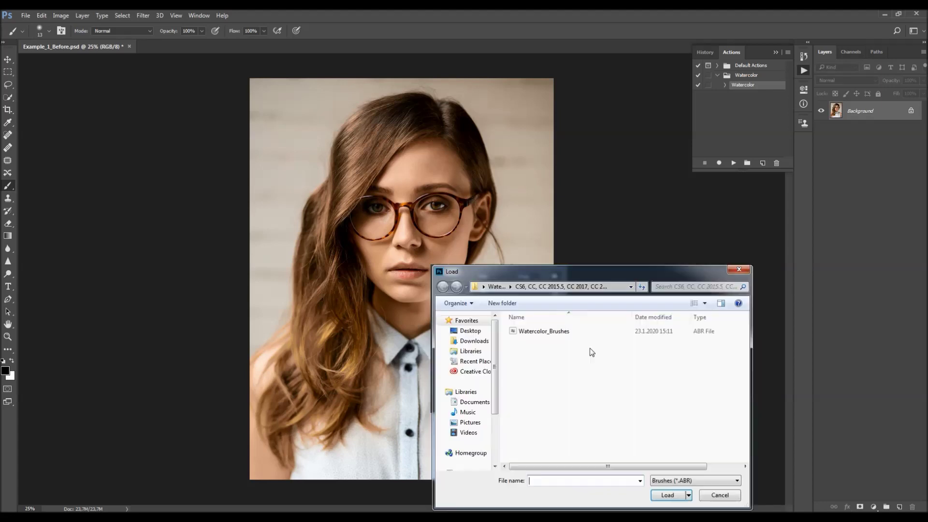
left_click_drag(563, 270, 493, 175)
left_click(429, 191)
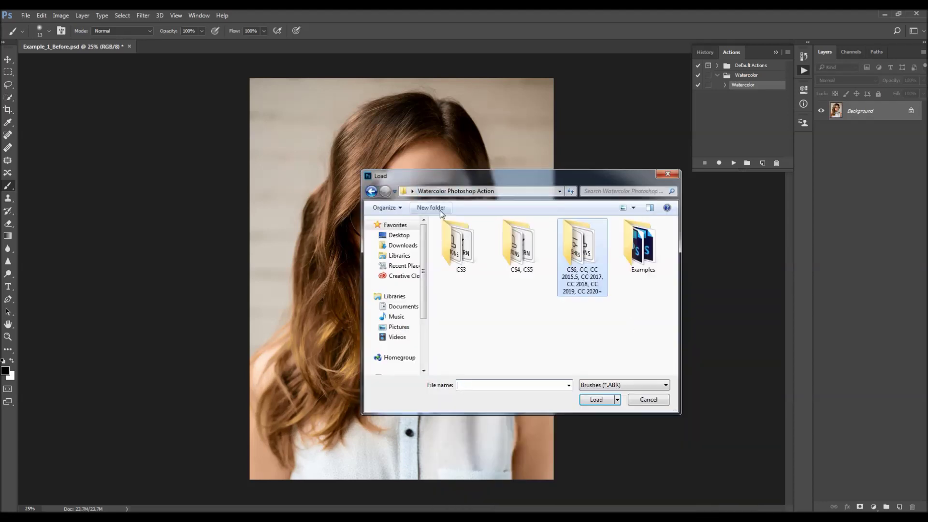
left_click(585, 252)
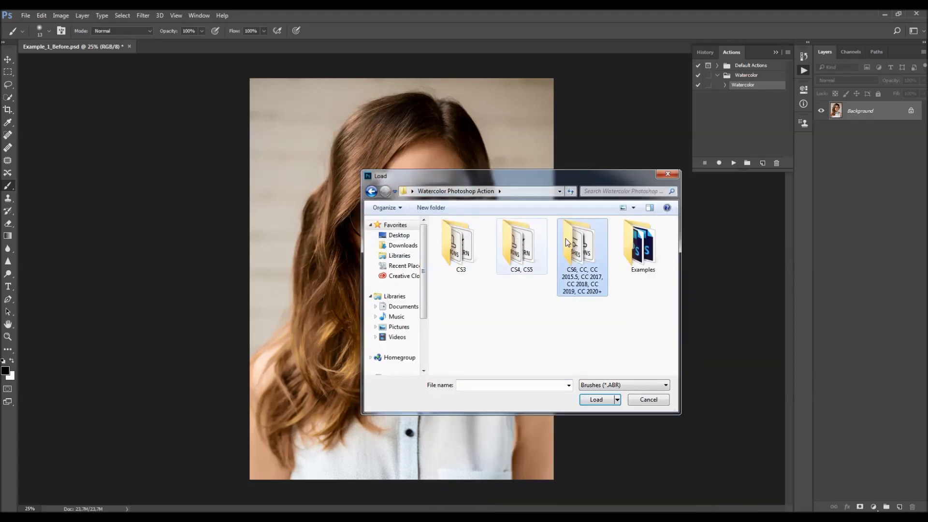
double_click(588, 251)
left_click(511, 237)
left_click(595, 399)
left_click_drag(544, 357, 543, 398)
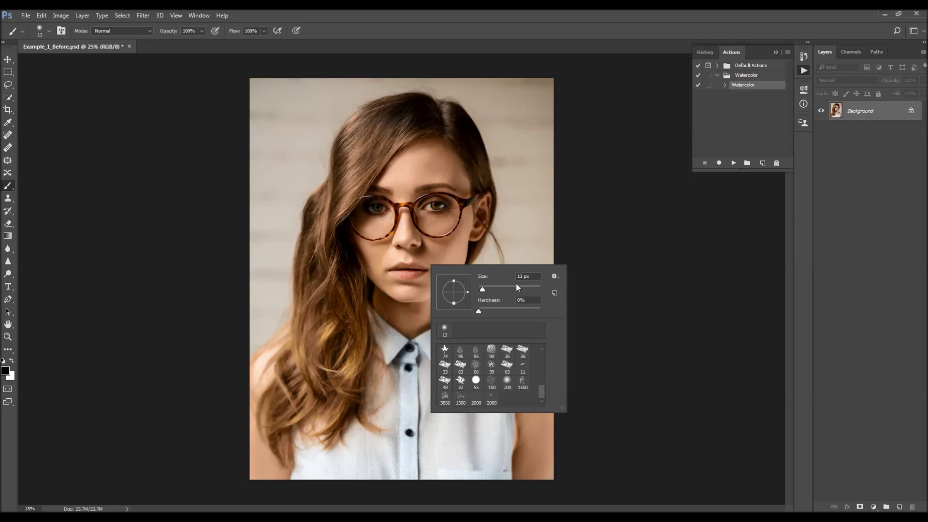
With the Pattern Stamp tool active, load the Watercolor_Patterns file from the CS6–CC 2020+ folder, select the added pattern, and switch to the Move tool
left_click(8, 198)
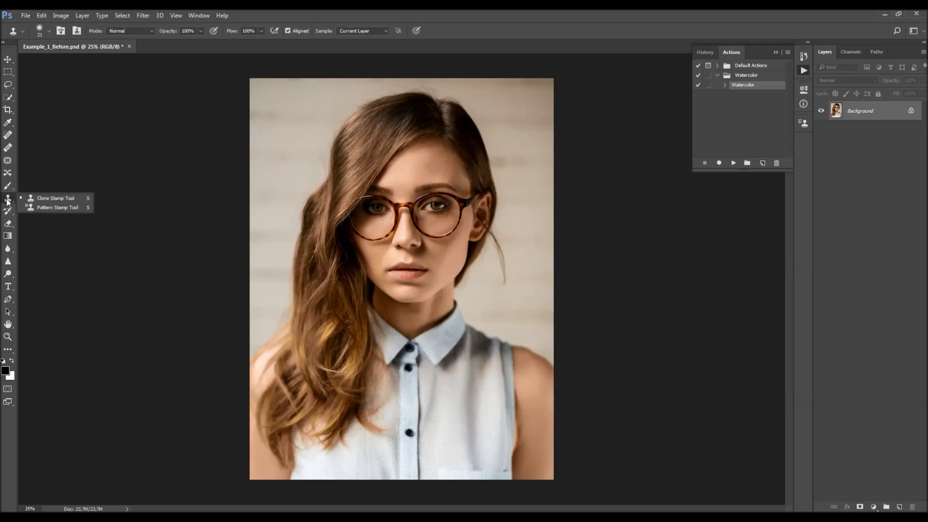
left_click(48, 208)
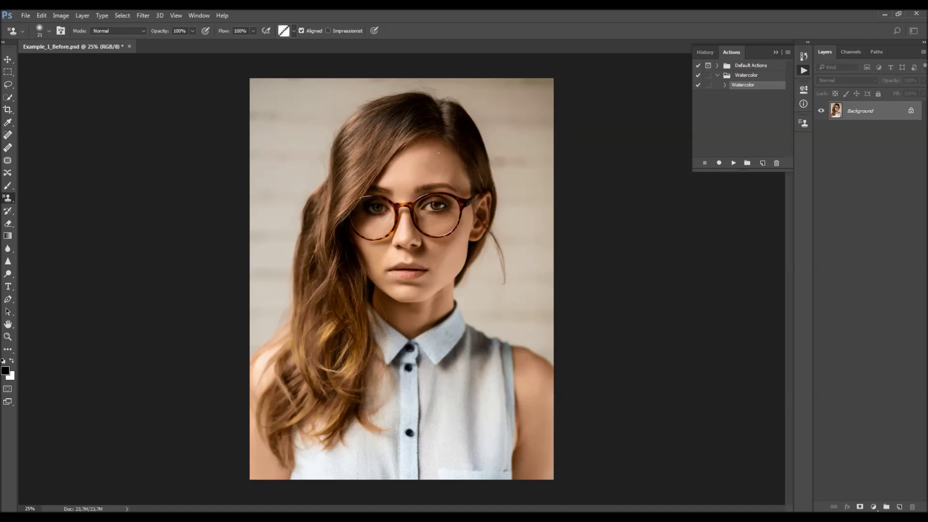
left_click(294, 32)
left_click(340, 49)
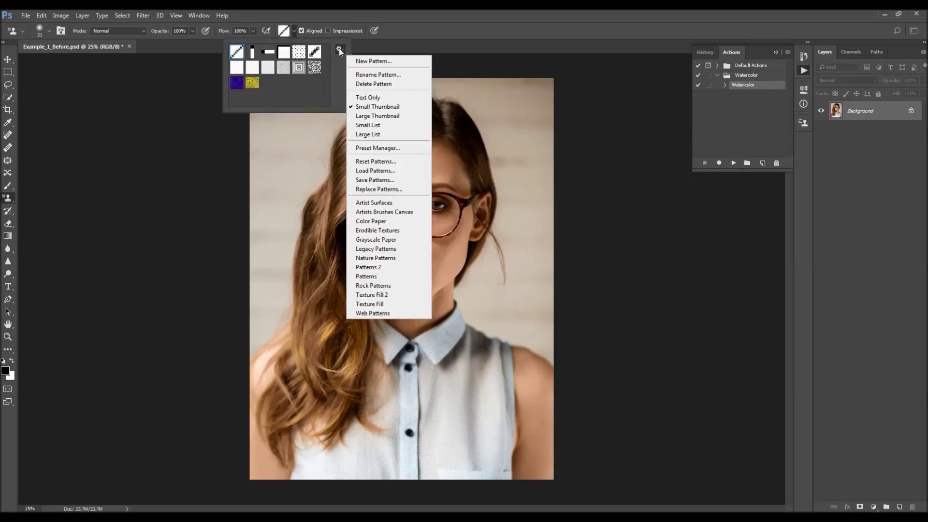
left_click(375, 171)
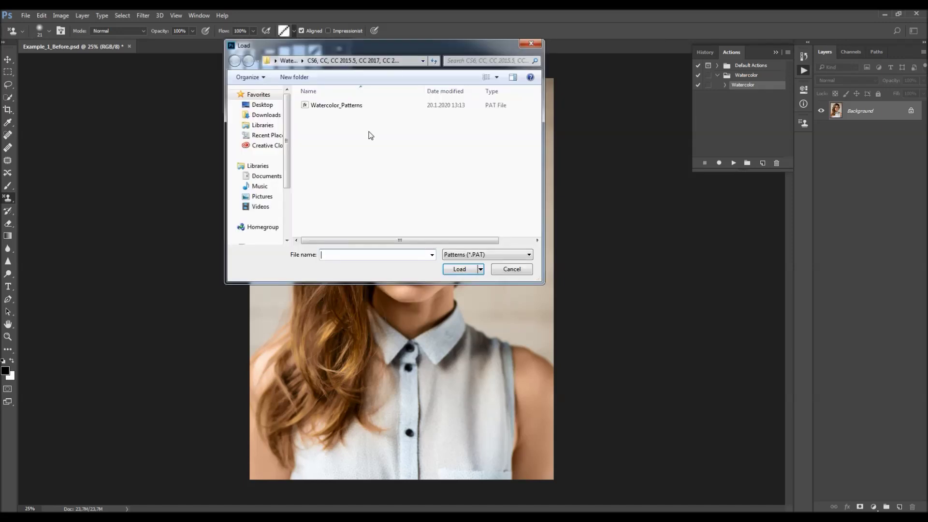
left_click(289, 61)
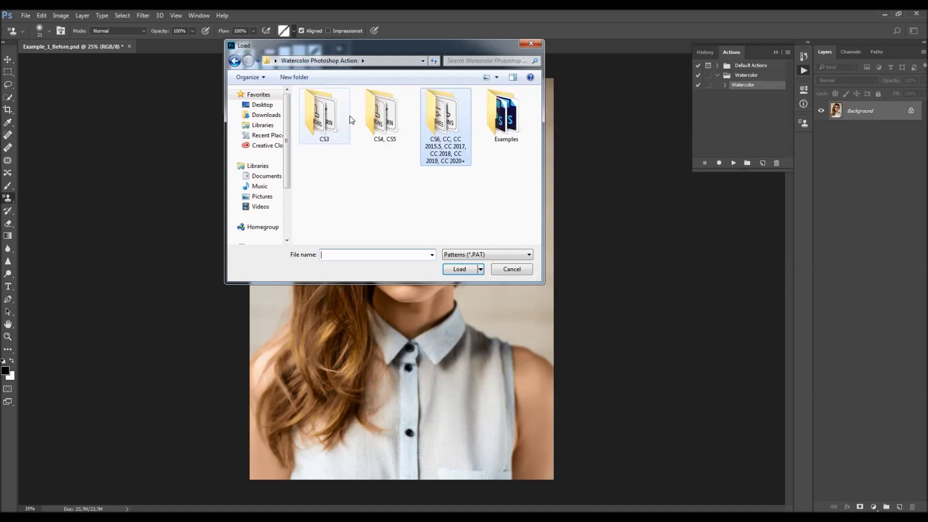
double_click(425, 125)
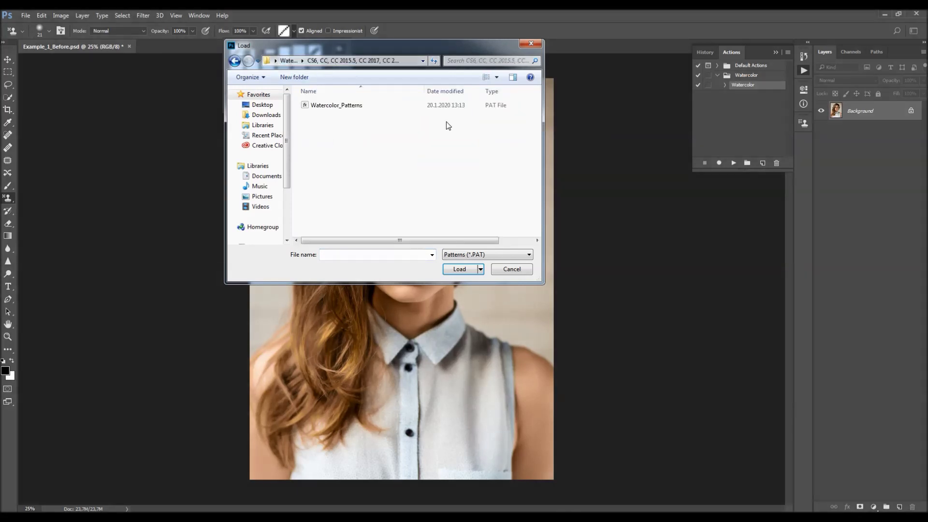
left_click(412, 111)
left_click(459, 268)
left_click(269, 84)
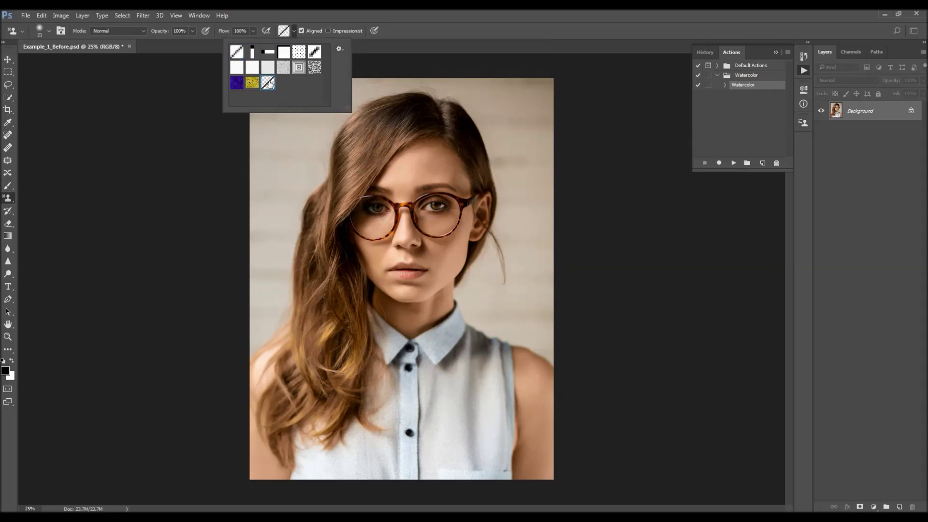
left_click(488, 17)
key("v")
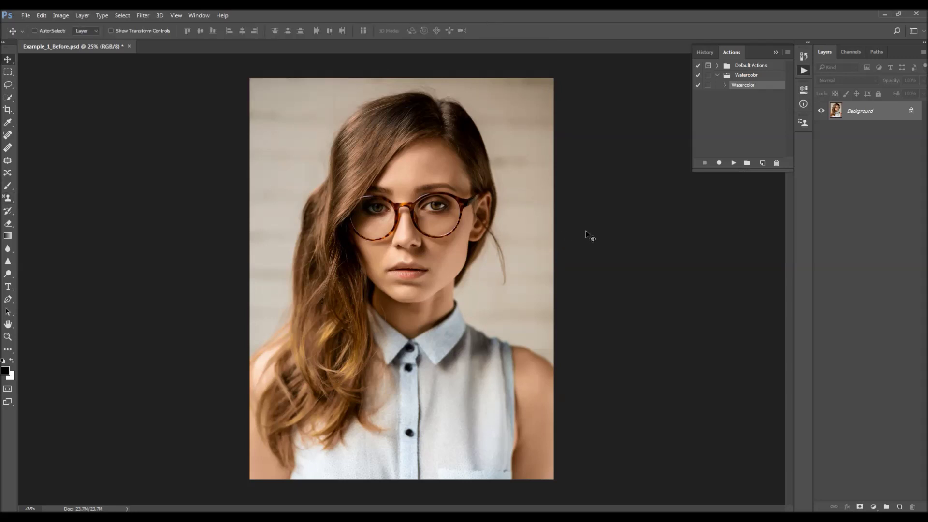
Create a new layer named "brush" above the Background layer
left_click(85, 17)
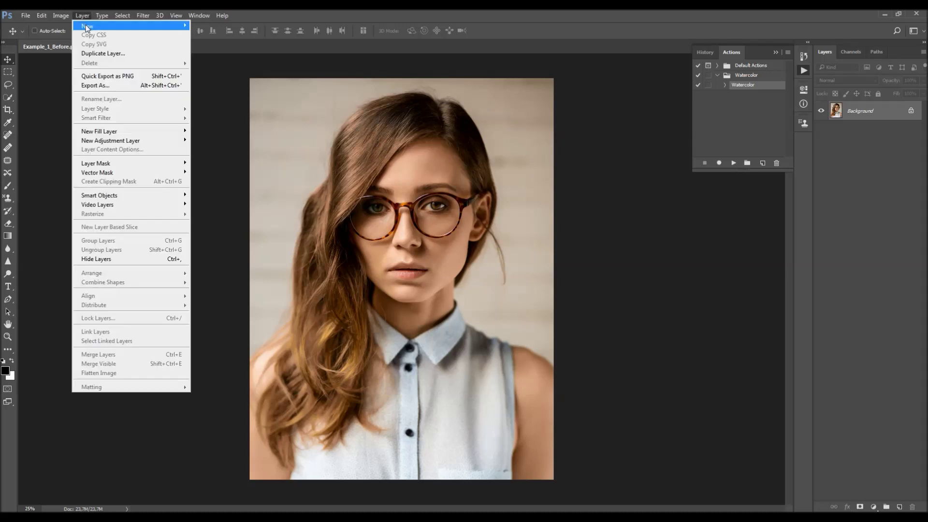
left_click(200, 26)
type("brush")
left_click_drag(423, 172, 340, 177)
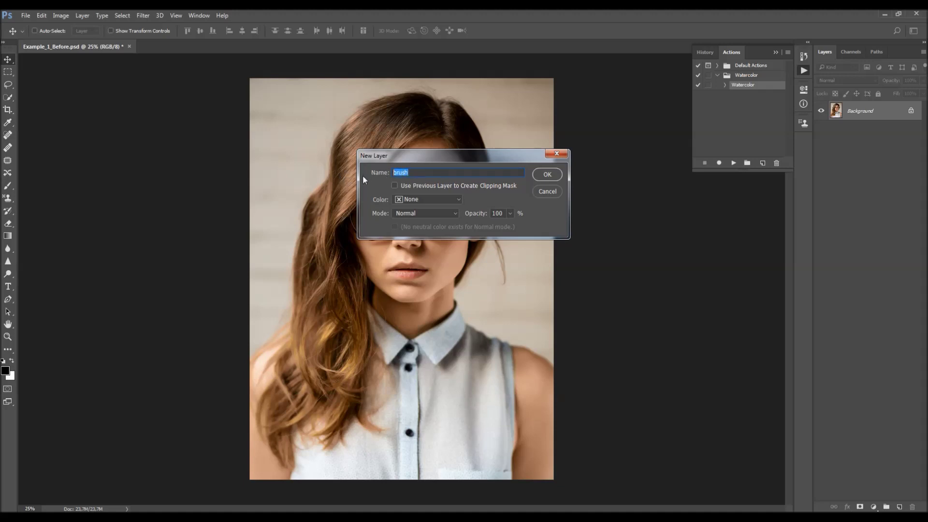
left_click(424, 174)
key("Return")
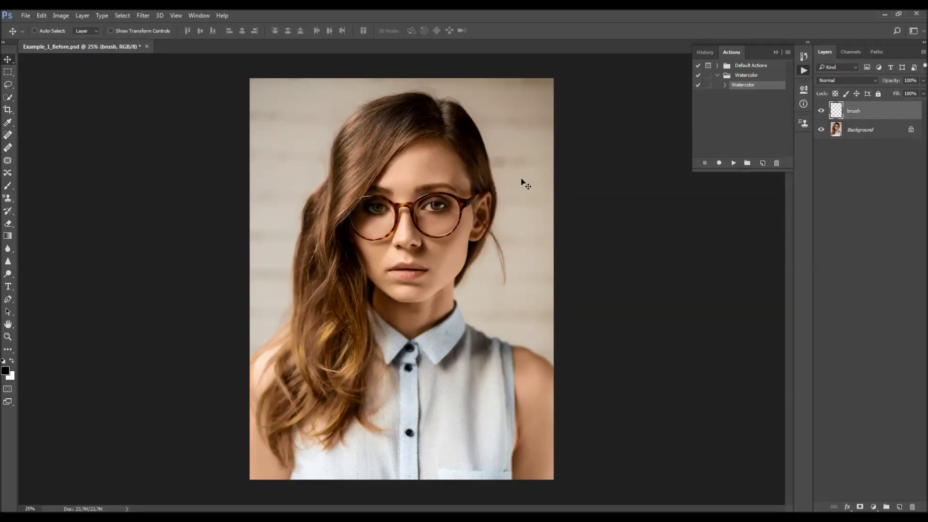
Activate the Brush tool with the 200 px soft round tip and set the foreground color to ff0000
key("b")
right_click(407, 185)
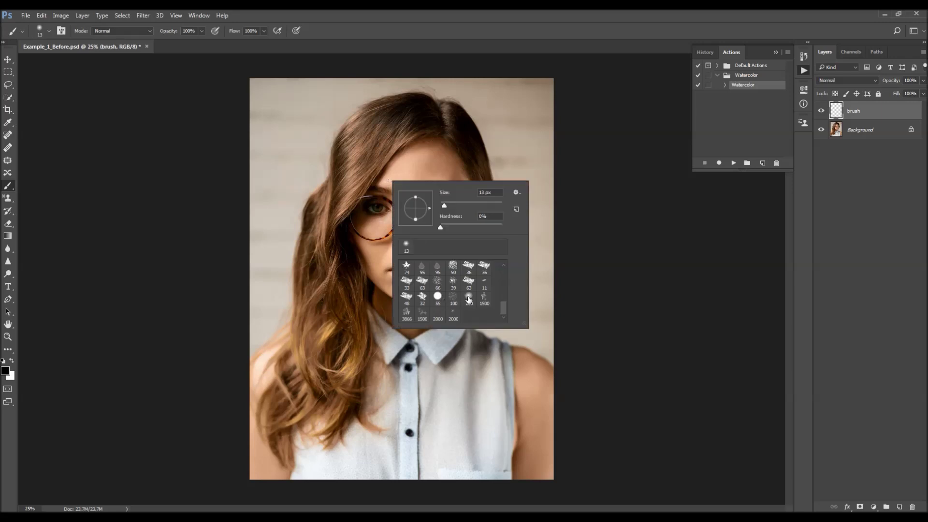
left_click(468, 300)
key("Return")
left_click(5, 371)
type("ff0000")
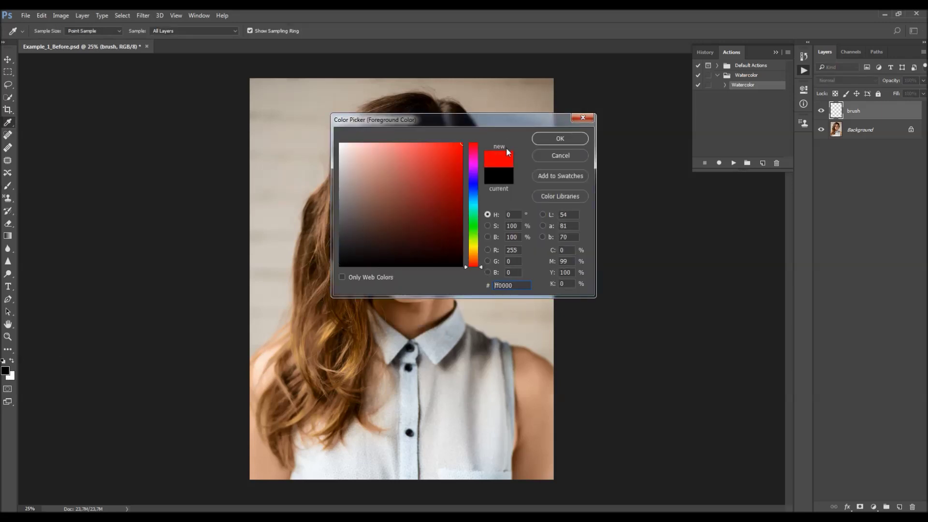
key("Return")
On the brush layer, paint rough red strokes over the woman's face, hair and collar with the brush sized to 175 px
key("bracketleft")
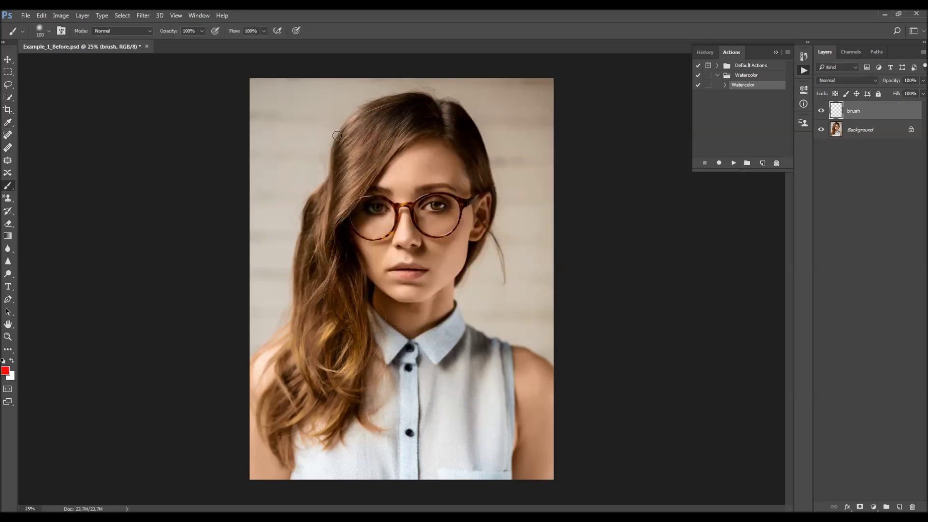
left_click_drag(335, 139, 341, 180)
key("ctrl+z")
key("bracketright")
key("bracketleft")
left_click_drag(352, 138, 355, 234)
mouse_move(382, 129)
left_mouse_down()
mouse_move(419, 218)
mouse_move(458, 145)
mouse_move(443, 274)
mouse_move(371, 223)
mouse_move(328, 334)
mouse_move(395, 316)
mouse_move(445, 345)
left_mouse_up()
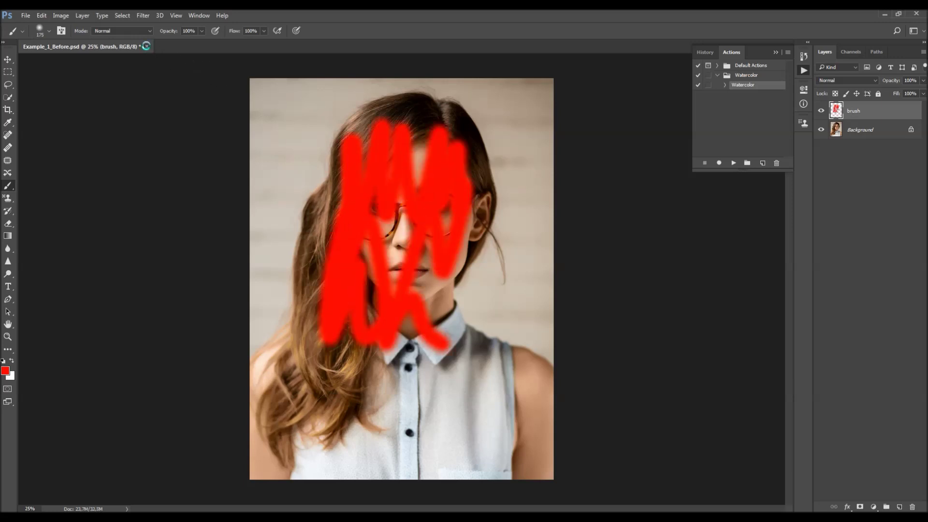
Close the current photo document and open Example_1_Brushed from the Examples folder
left_click(146, 46)
left_click(25, 15)
left_click(30, 33)
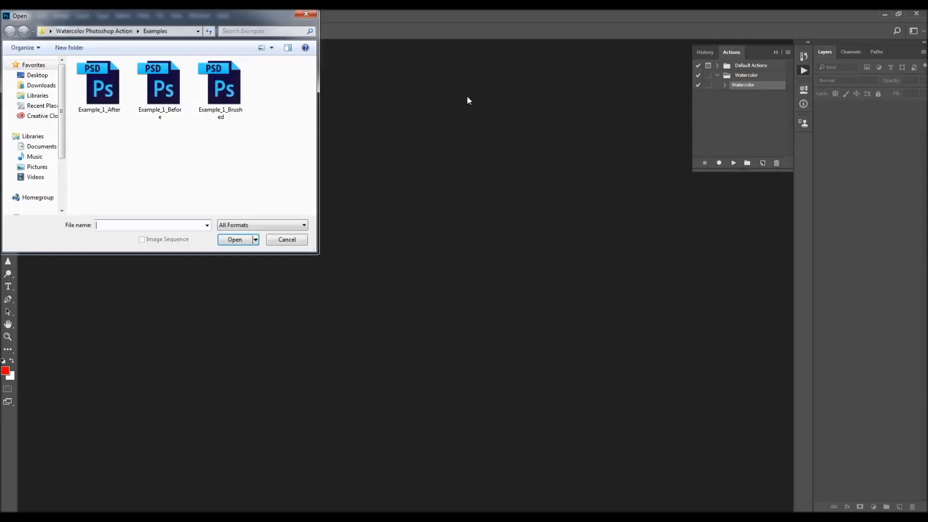
left_click(220, 89)
left_click(235, 239)
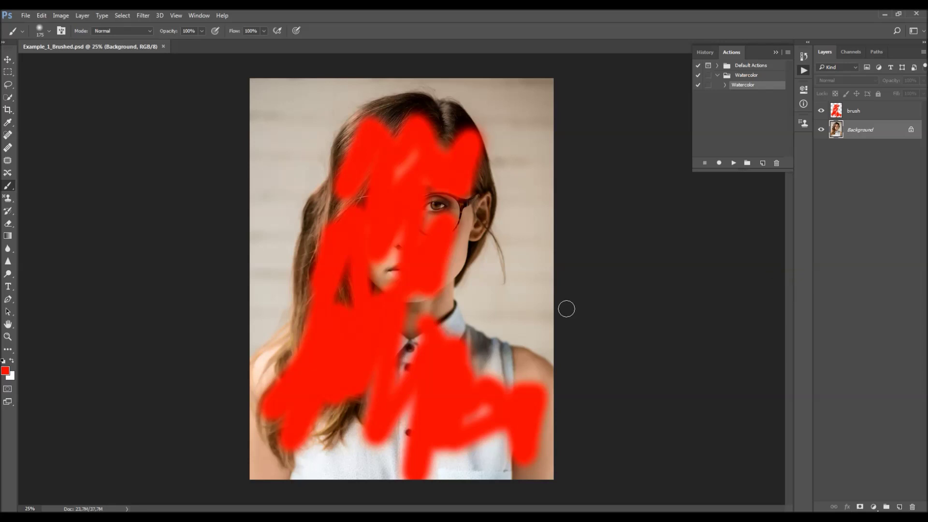
With the Move tool active, select the brush layer and play the Watercolor action on the document
key("v")
left_click(866, 113)
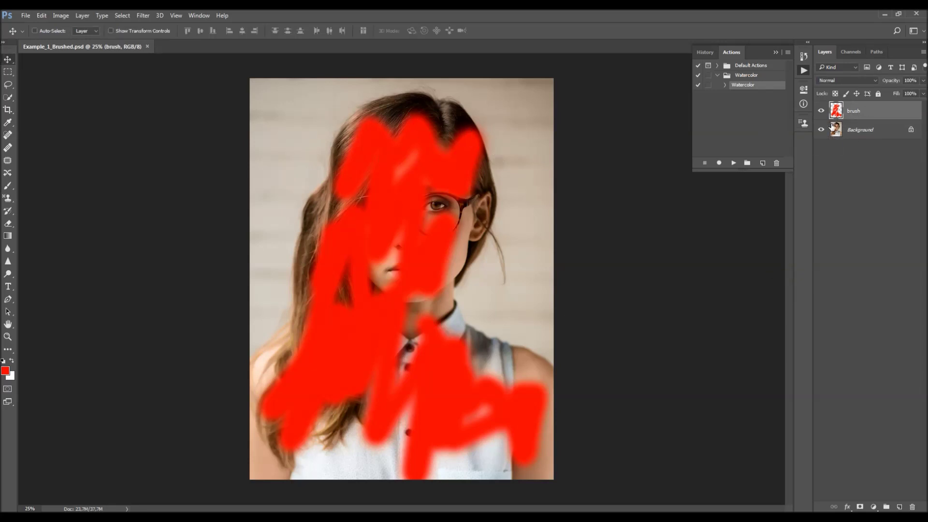
mouse_move(378, 360)
left_mouse_down()
mouse_move(292, 294)
mouse_move(347, 314)
mouse_move(348, 297)
mouse_move(378, 361)
left_mouse_up()
mouse_move(383, 214)
left_mouse_down()
mouse_move(413, 269)
mouse_move(318, 255)
left_mouse_up()
left_click(734, 164)
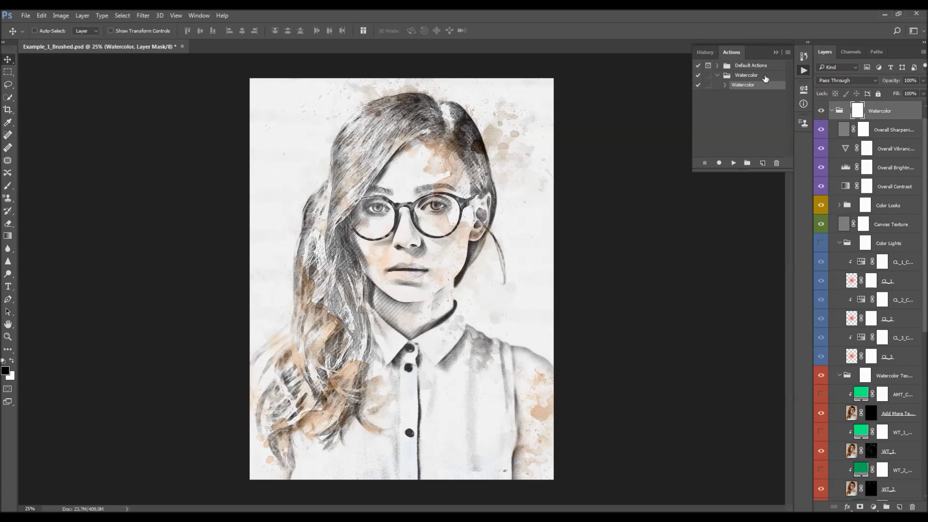
Collapse the Watercolor action set and the Actions panel, and widen the Layers panel to show full layer names
left_click(716, 77)
left_click(776, 52)
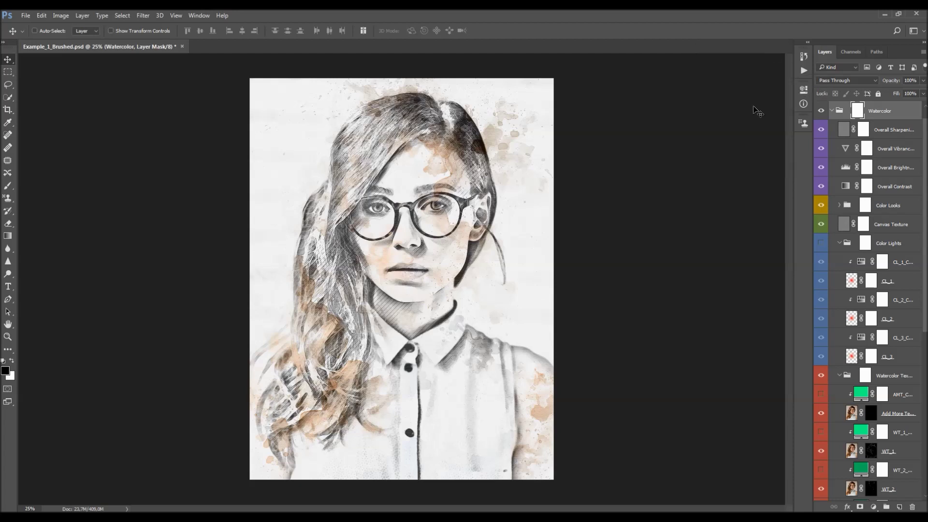
left_click_drag(809, 225, 788, 223)
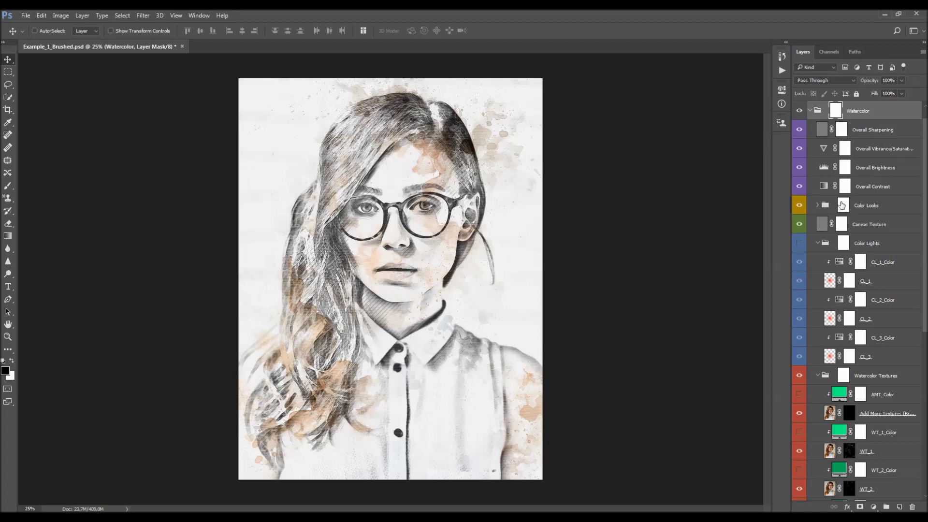
Look through the generated layers, including the Color Looks group, and collapse all subgroups inside the Watercolor group
scroll(874, 200, "up", 1)
scroll(874, 200, "down", 1)
left_click(817, 205)
scroll(870, 210, "down", 10)
scroll(870, 210, "up", 10)
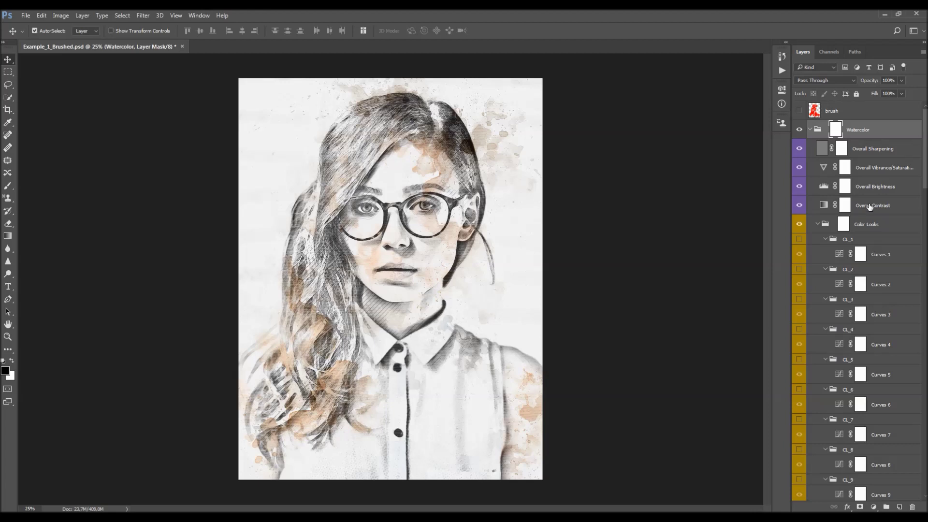
left_click_drag(870, 207, 815, 130)
left_click(810, 130, "alt")
left_click(811, 130)
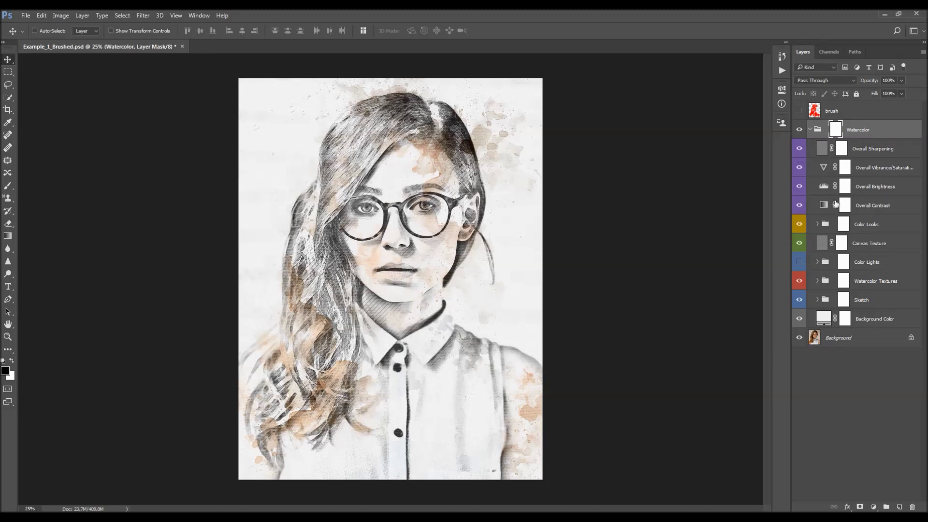
Hide every layer and subgroup inside the Watercolor group, and turn only the Background Color layer back on
left_click_drag(800, 150, 800, 319)
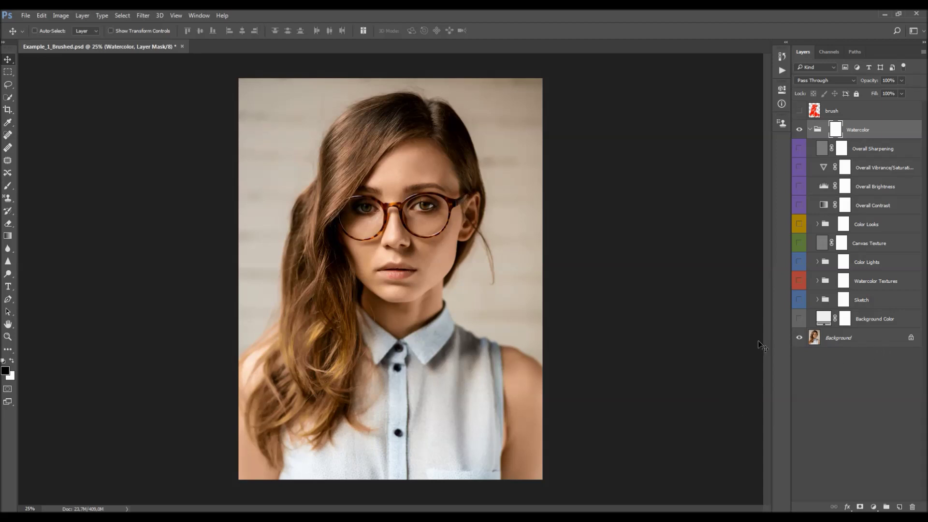
left_click(843, 338)
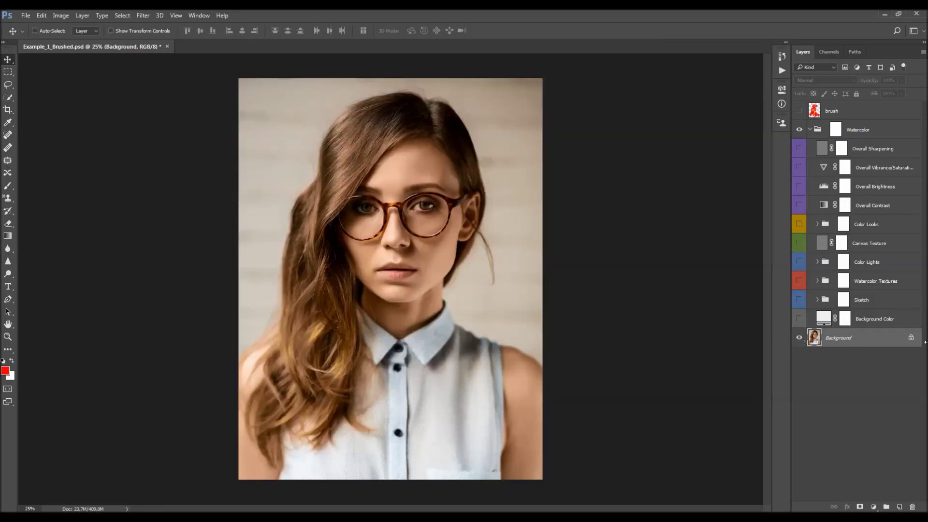
left_click(879, 325)
left_click(798, 321)
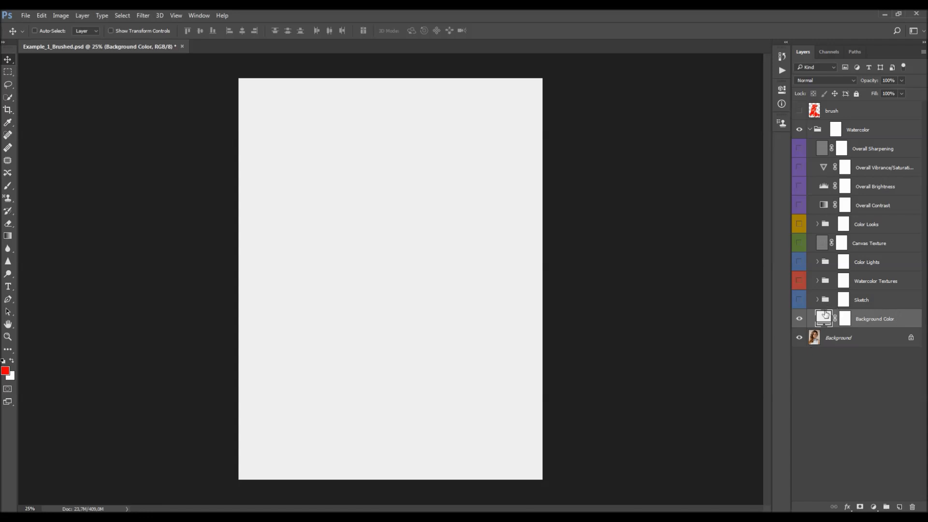
Try out a different hue for the Background Color fill and cancel the color change
double_click(823, 318)
left_click(460, 188)
left_click_drag(473, 261, 473, 165)
left_click(559, 156)
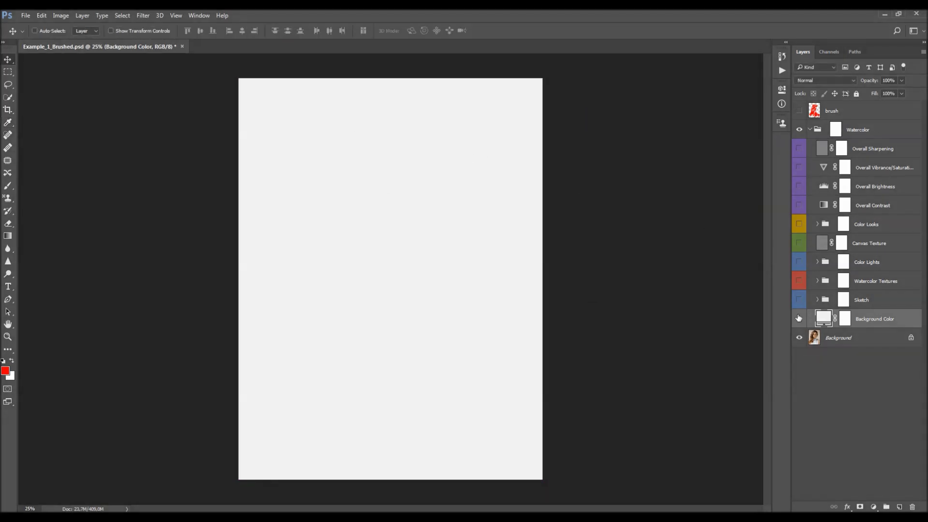
Make the Sketch group visible, expand it, and select the Detailed Sketch layer
left_click(799, 299)
left_click(842, 302)
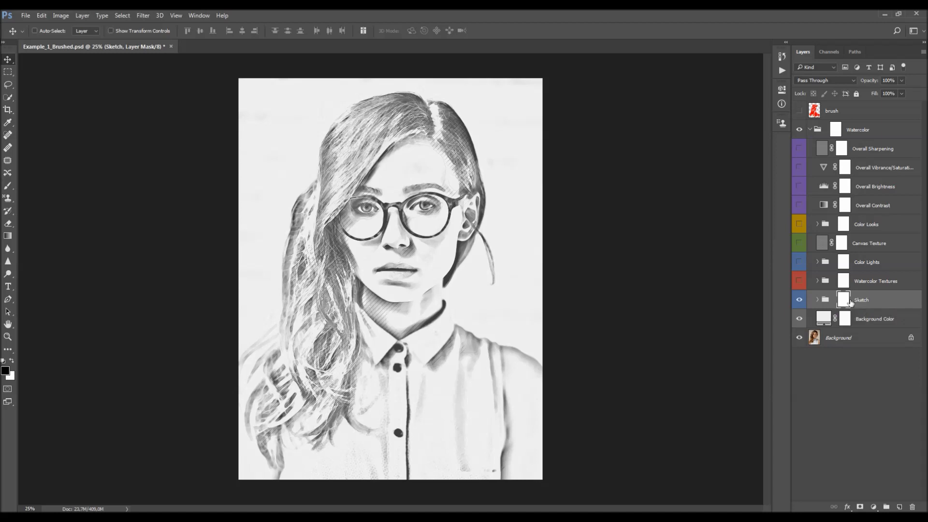
left_click(818, 300)
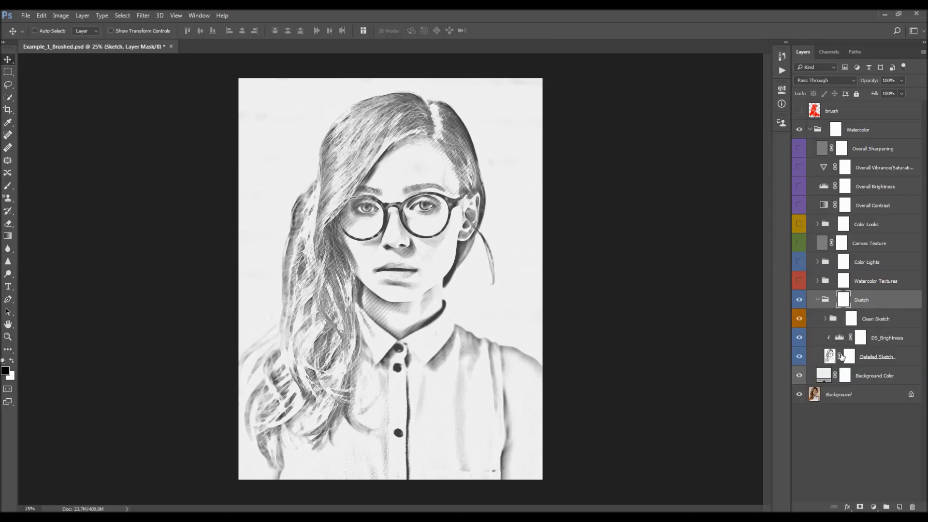
left_click(866, 361)
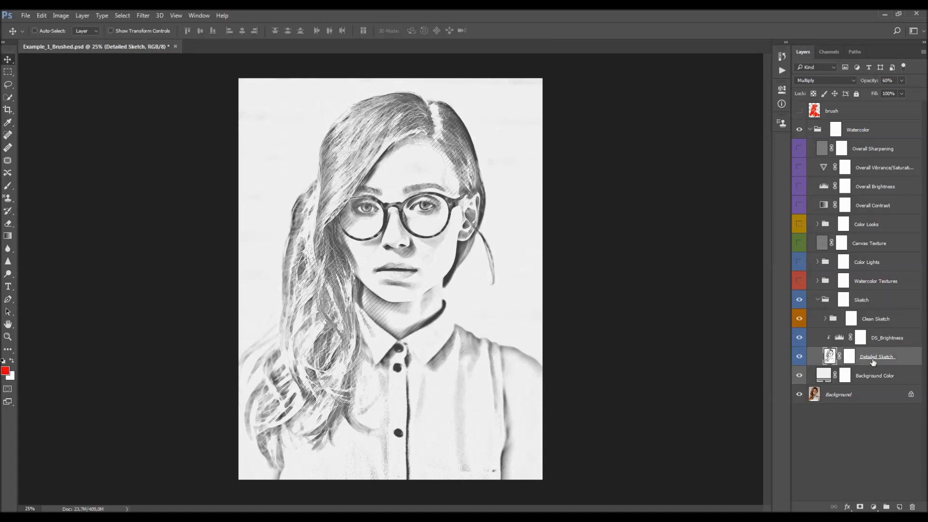
Toggle the visibility of the Detailed Sketch layer and the Clean Sketch group in turn to compare their effects
left_click(800, 357)
left_click(800, 357)
left_click(800, 357)
left_click(800, 357)
left_click(799, 322)
left_click(800, 356)
left_click(799, 318)
left_click(799, 318)
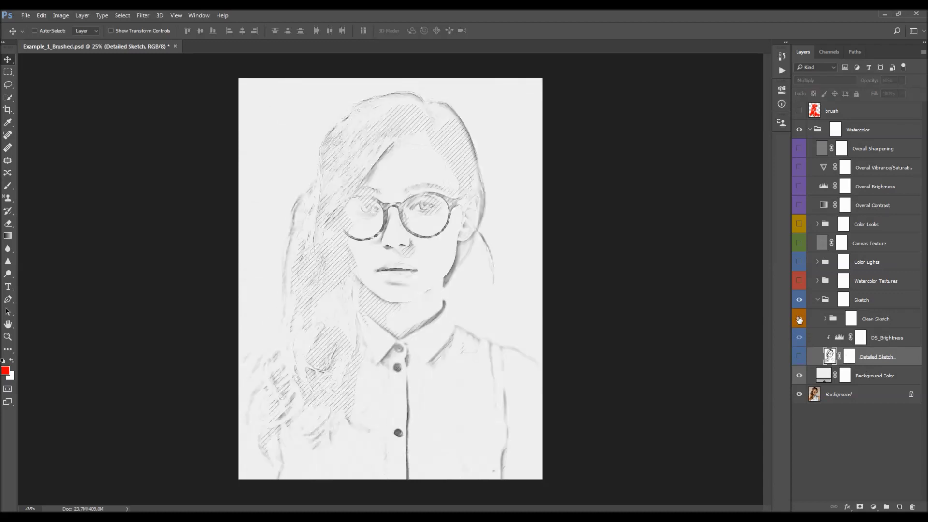
left_click(799, 356)
left_click(799, 318)
left_click(800, 357)
left_click(800, 357)
left_click(799, 318)
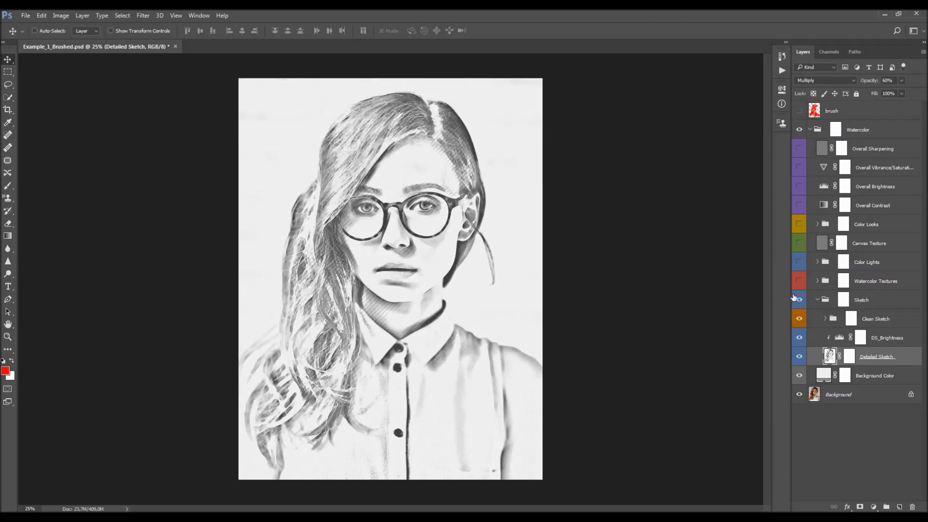
Try stronger and weaker opacities on the Detailed Sketch layer, leave it at 61%, and toggle the layer's visibility to compare
scroll(367, 302, "up", 1)
scroll(367, 302, "down", 1)
scroll(493, 254, "up", 1)
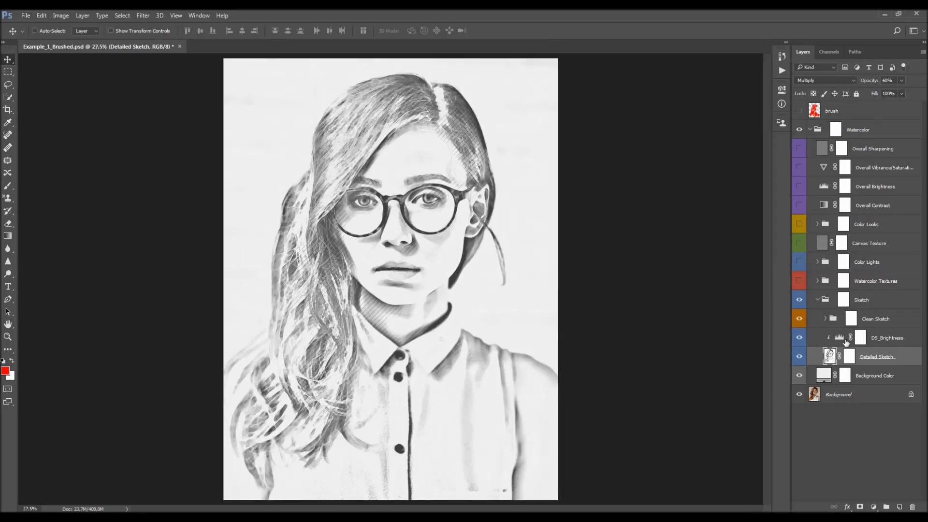
mouse_move(870, 83)
left_mouse_down()
mouse_move(615, 112)
mouse_move(926, 107)
left_mouse_up()
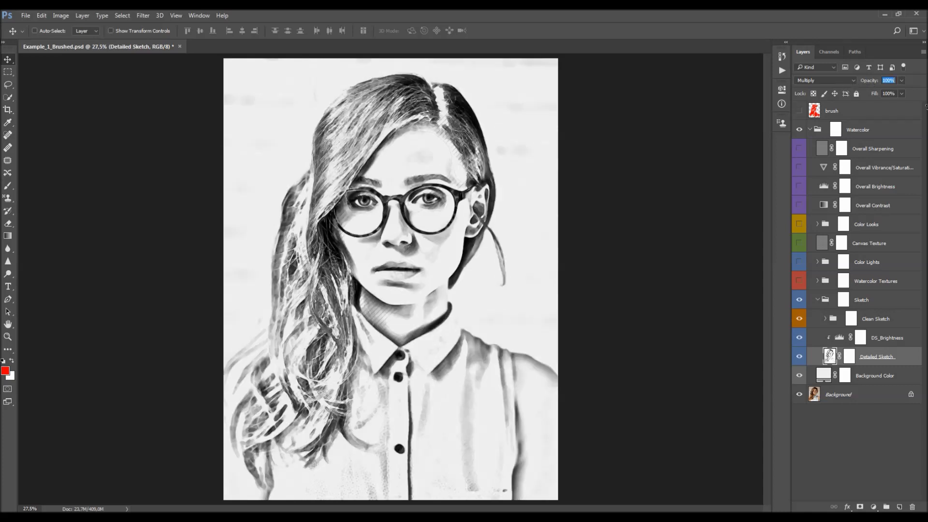
left_click(902, 80)
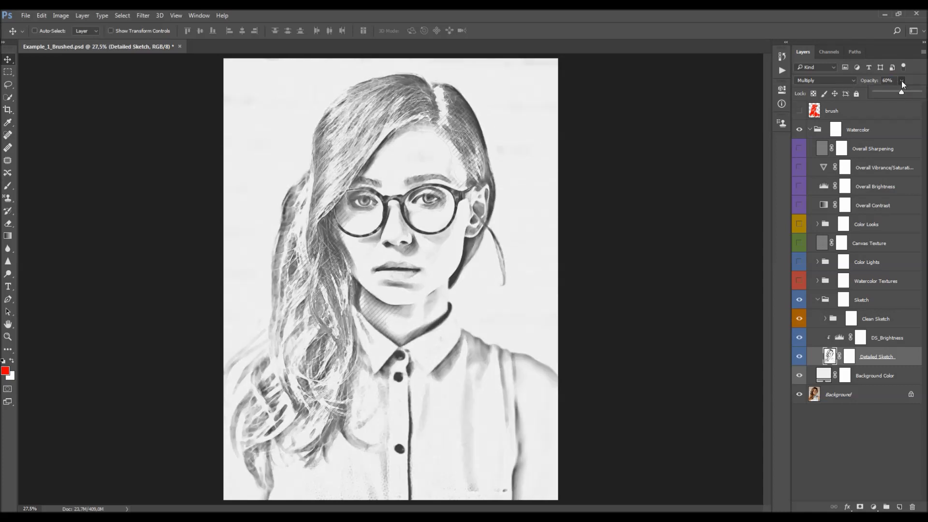
mouse_move(899, 93)
left_mouse_down()
mouse_move(883, 93)
mouse_move(920, 95)
left_mouse_up()
key("6")
mouse_move(864, 83)
left_mouse_down()
mouse_move(545, 136)
mouse_move(589, 181)
left_mouse_up()
left_click(799, 357)
left_click(799, 357)
Target the Detailed Sketch layer's mask and set up a round black brush with a size of 1000 px
left_click(847, 360)
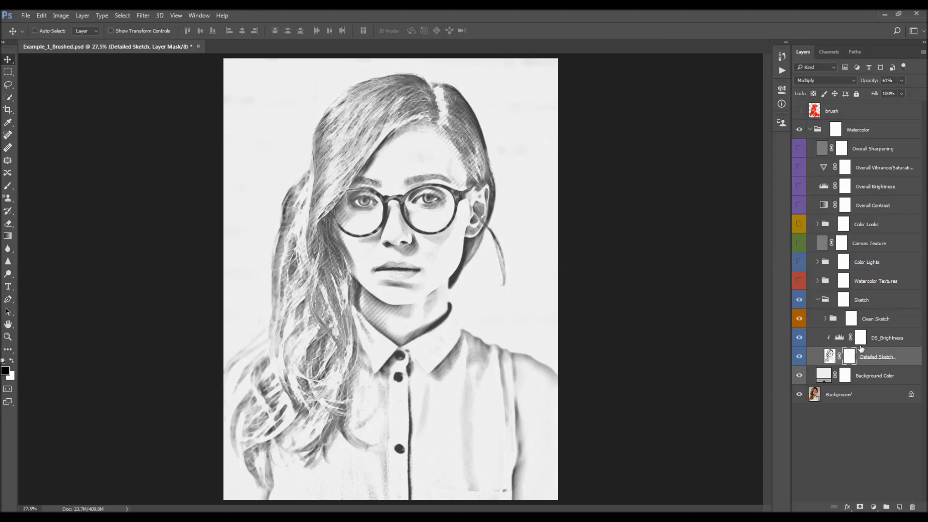
key("b")
key("v")
key("ctrl+minus")
key("b")
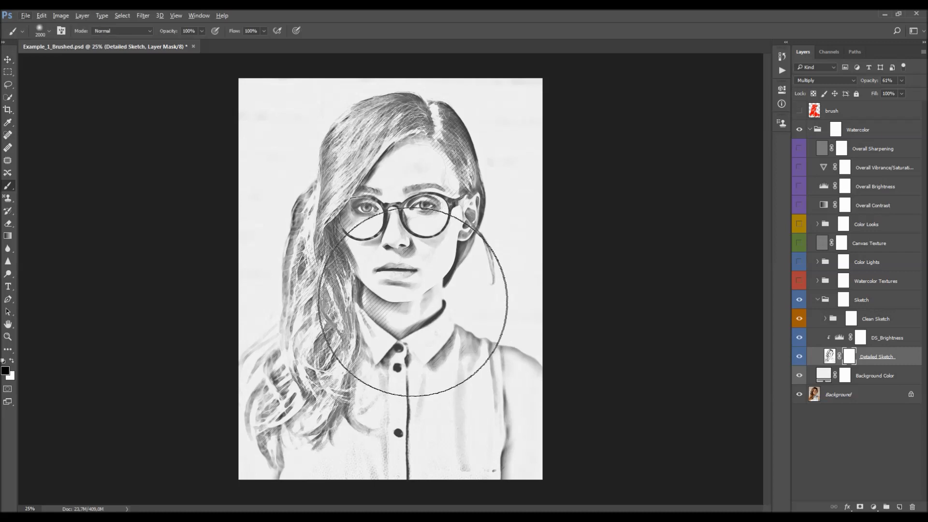
right_click(425, 300)
double_click(493, 417)
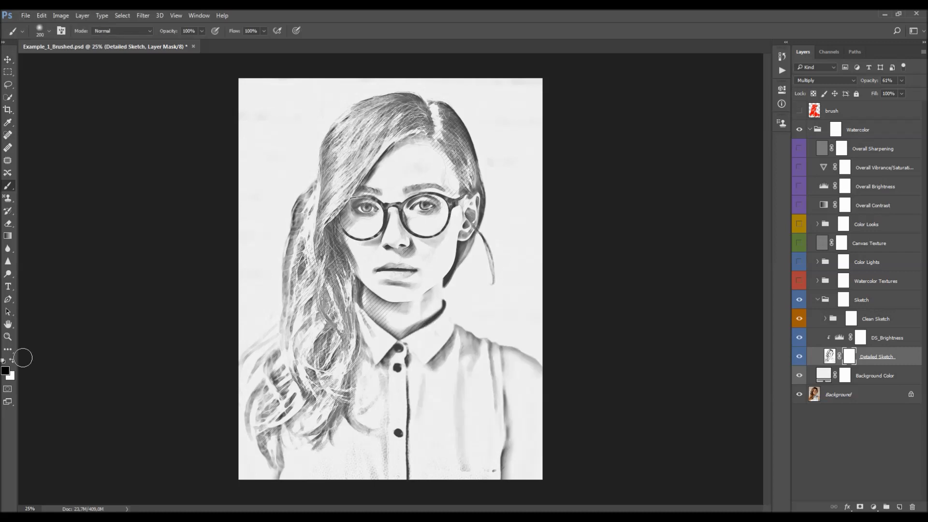
key("bracketright")
key("bracketright")
key("bracketright")
key("bracketright")
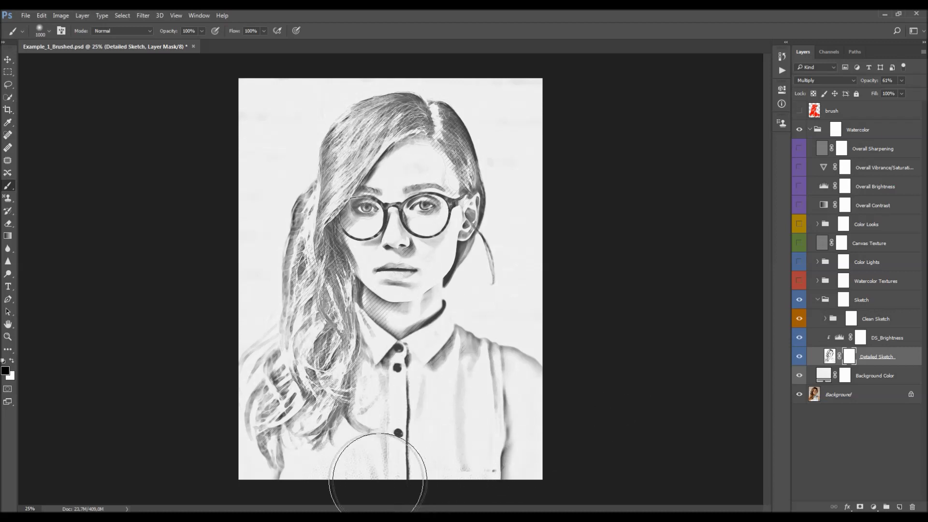
Mask out the detailed sketch along the portrait's bottom edge using a black brush of 1100 px
key("bracketright")
key("bracketright")
key("bracketright")
key("bracketright")
key("bracketright")
key("bracketright")
key("bracketleft")
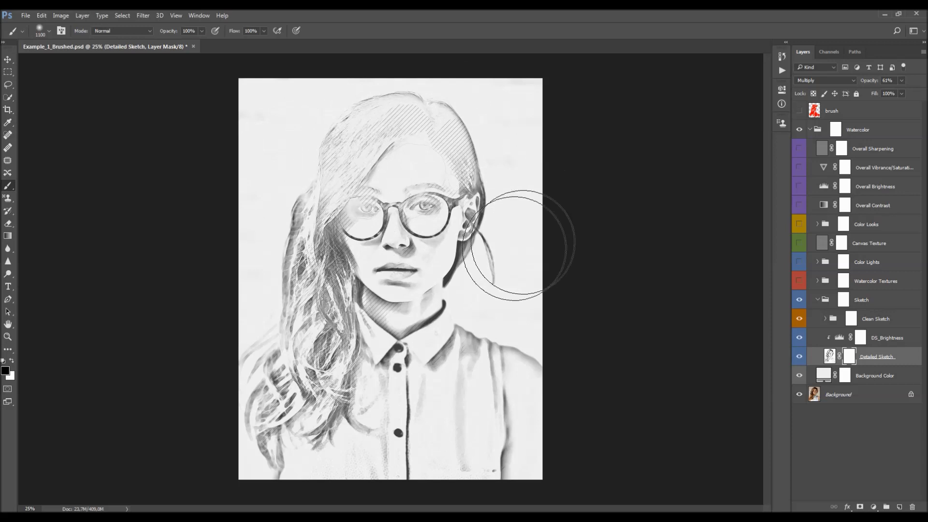
key("bracketright")
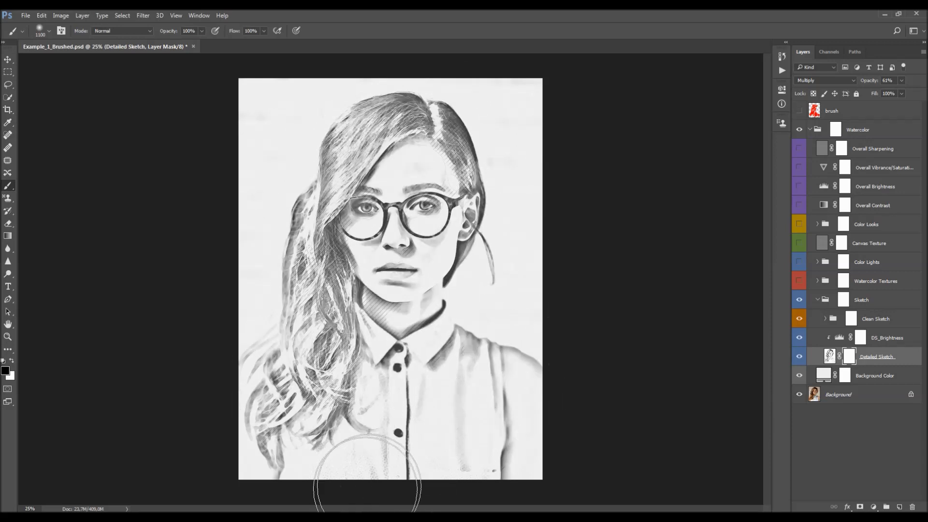
key("bracketleft")
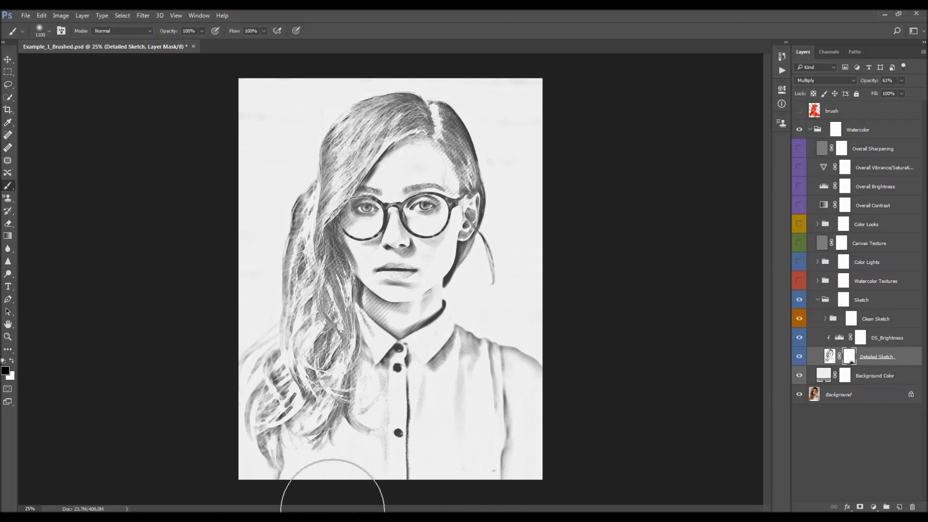
key("v")
scroll(422, 366, "up", 1)
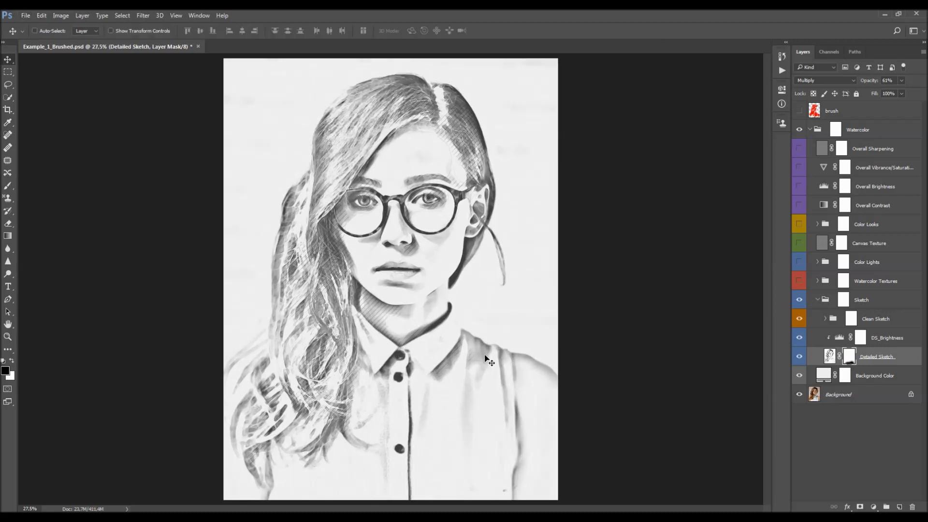
Reduce the brush to 800 px and refine the Detailed Sketch mask along the bottom edge of the shirt
scroll(488, 436, "down", 2)
key("b")
key("bracketleft")
key("ctrl+plus")
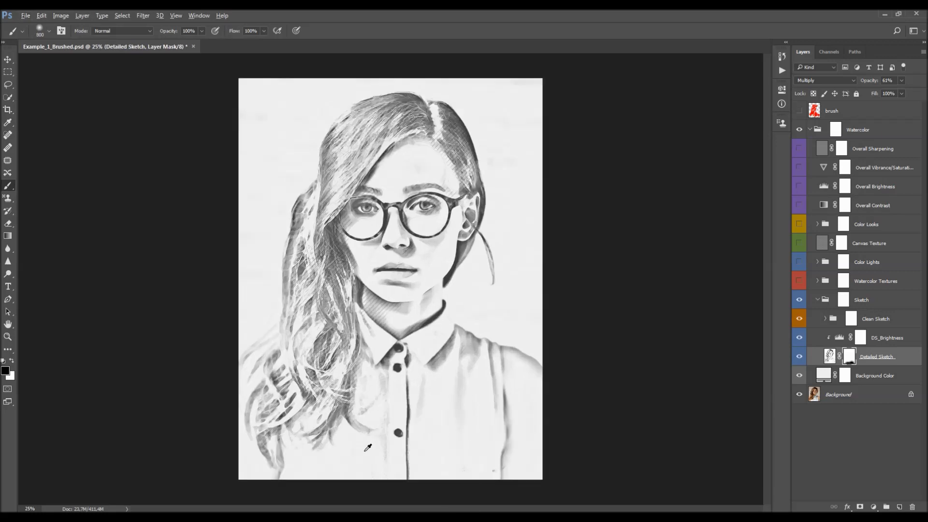
scroll(377, 443, "down", 1)
key("bracketleft")
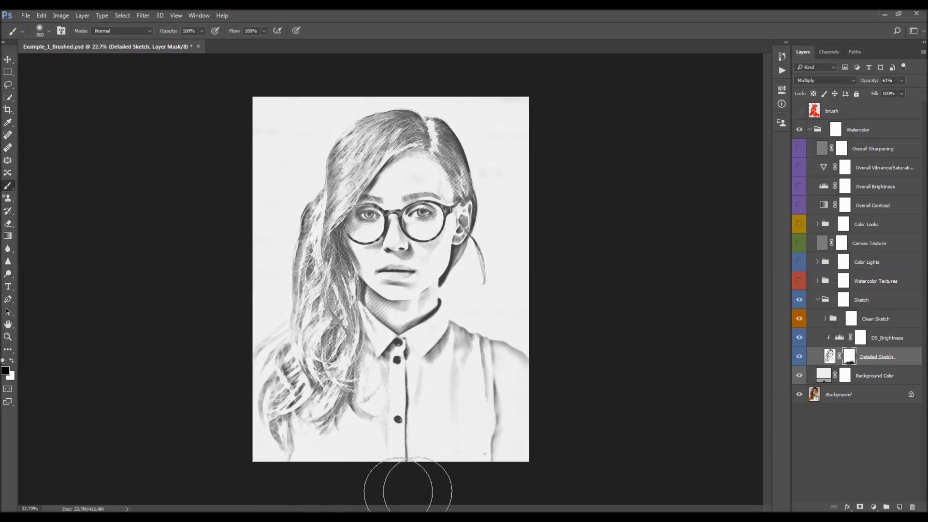
key("v")
scroll(542, 396, "up", 1)
scroll(467, 382, "up", 1)
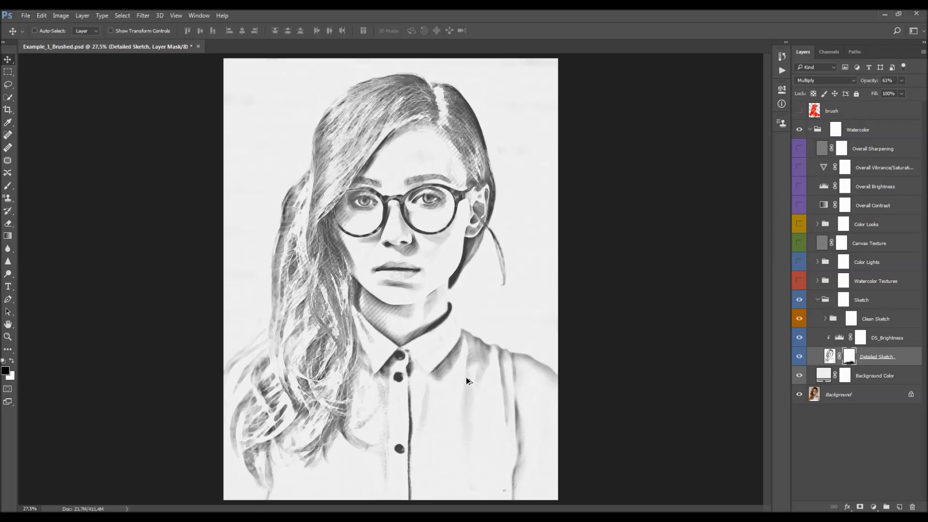
Try out the input and output sliders of the DS_Brightness Levels adjustment, leaving the black input level at 8
key("shift+alt+n")
left_click(894, 338)
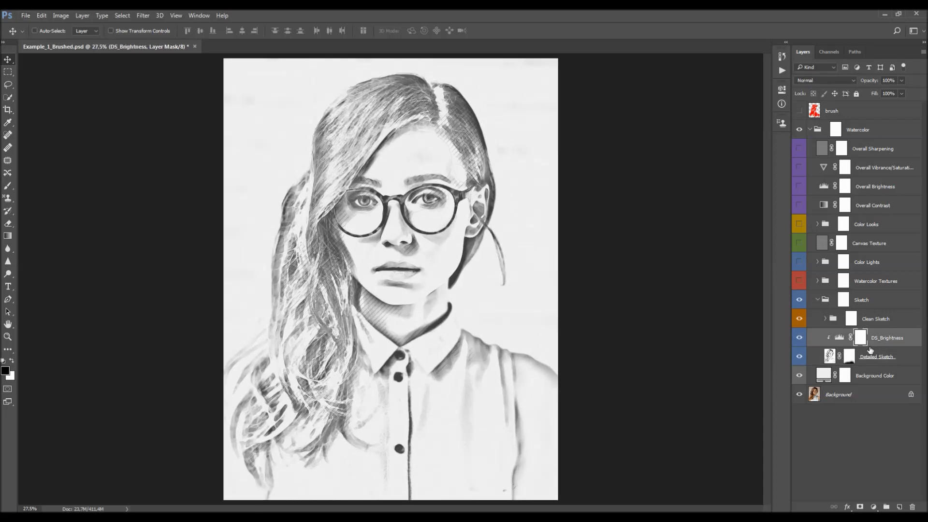
double_click(840, 338)
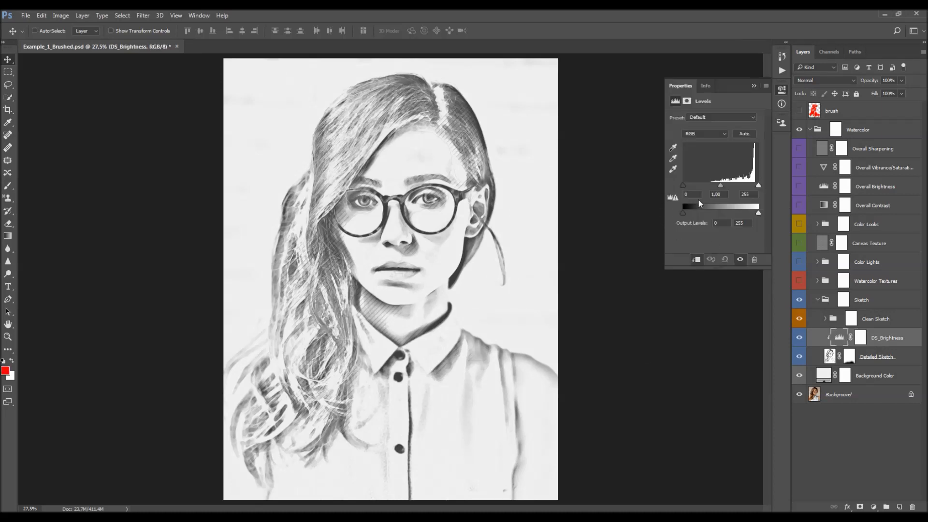
mouse_move(687, 190)
left_mouse_down()
mouse_move(704, 188)
mouse_move(679, 189)
left_mouse_up()
left_click_drag(759, 189, 787, 191)
left_click_drag(725, 191, 725, 191)
key("ctrl")
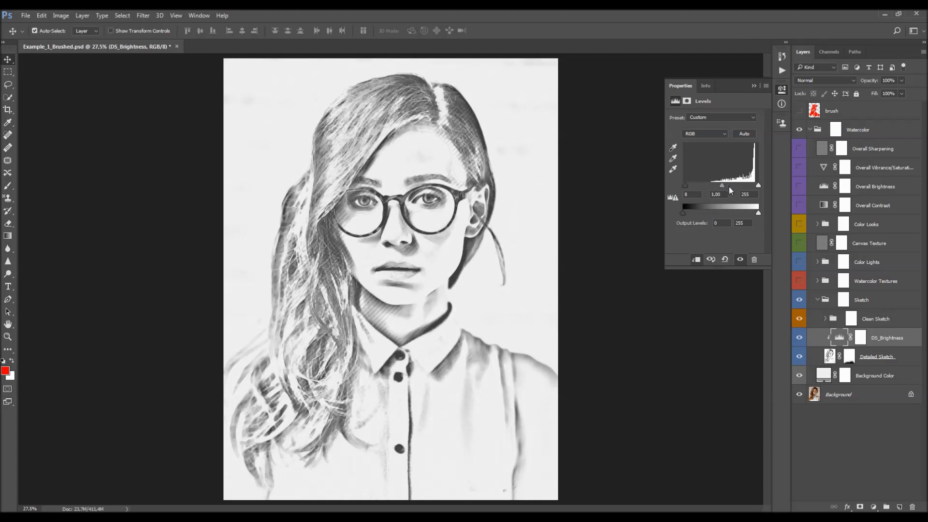
mouse_move(683, 214)
left_mouse_down()
mouse_move(705, 217)
mouse_move(683, 213)
left_mouse_up()
mouse_move(760, 212)
left_mouse_down()
mouse_move(739, 214)
mouse_move(774, 215)
left_mouse_up()
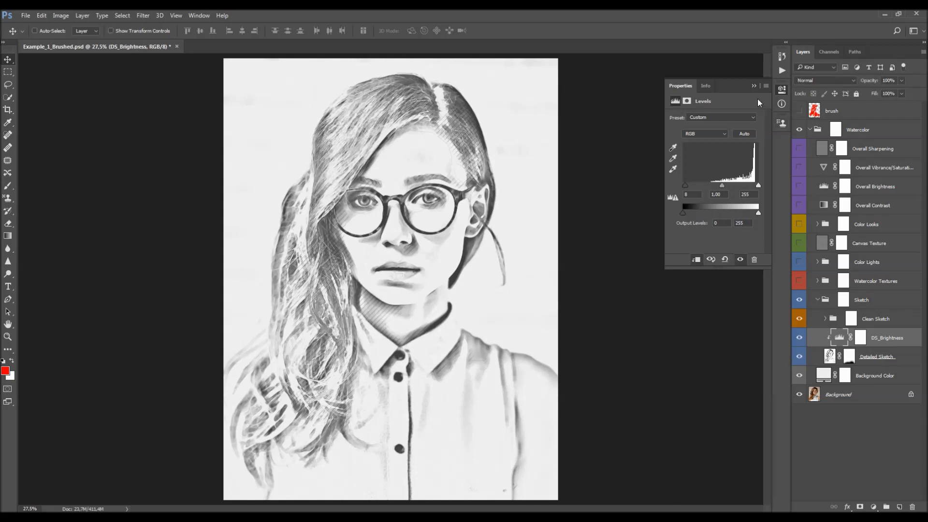
left_click(753, 86)
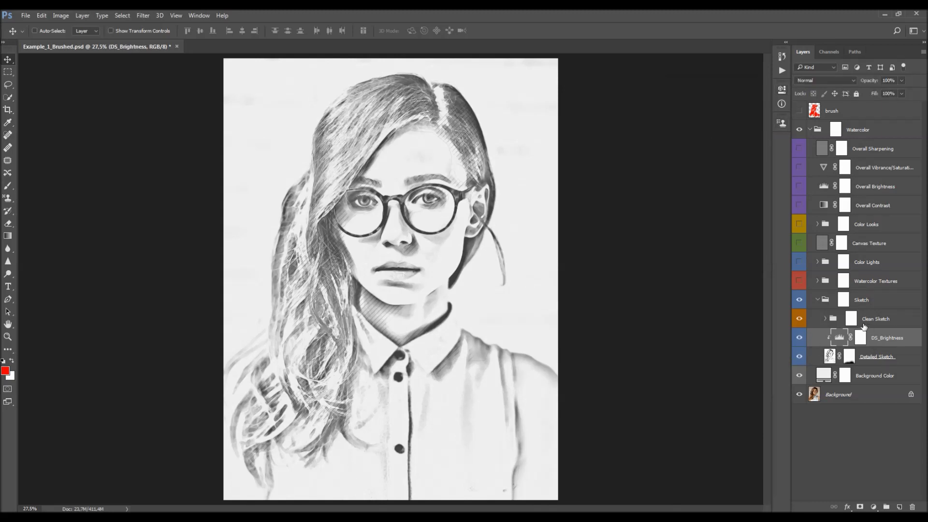
Expand the Clean Sketch group and hide all its layers from Shading Sketch down to Smooth Sketch, keeping Draft Sketch visible
left_click(889, 321)
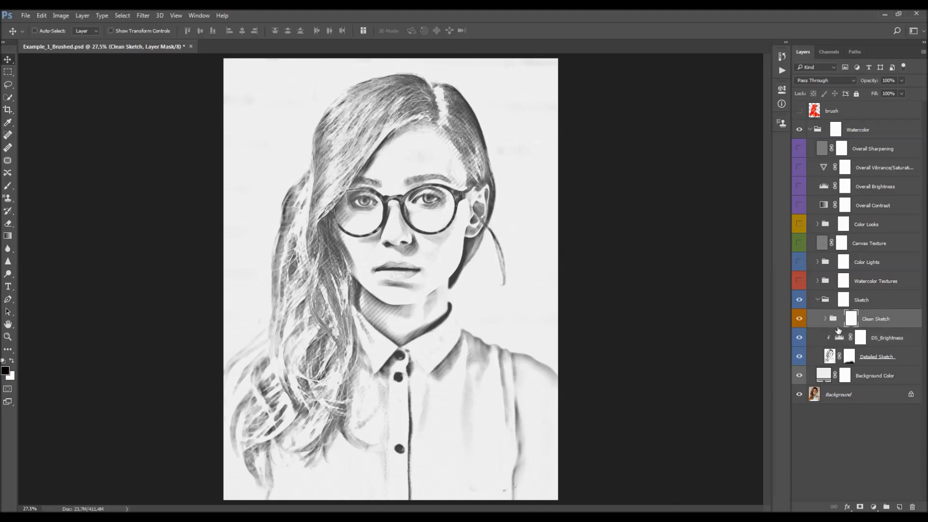
left_click(825, 318)
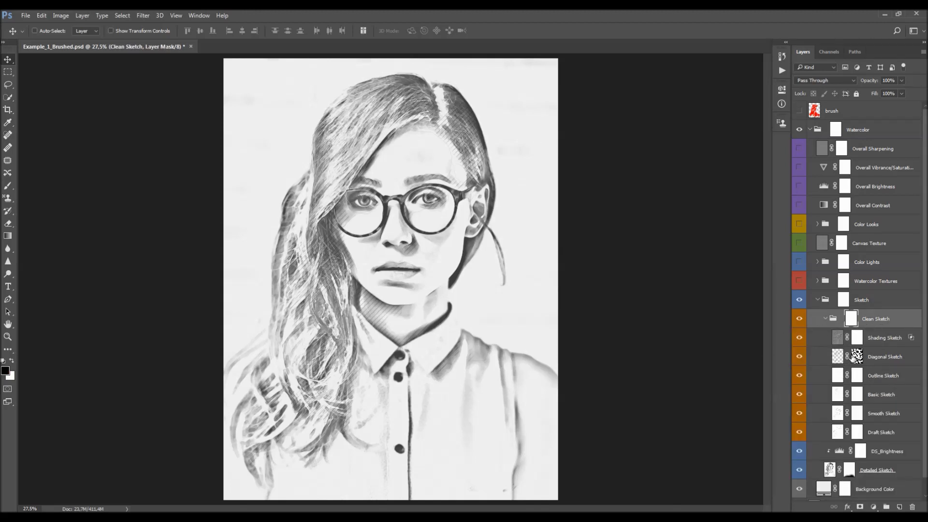
scroll(861, 360, "down", 1)
left_click(887, 322)
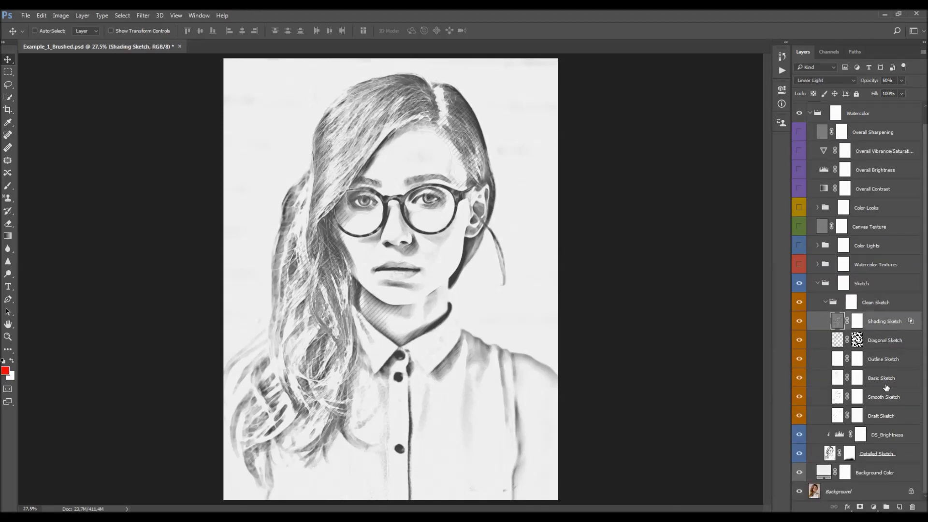
left_click_drag(799, 321, 799, 397)
Try the Draft Sketch layer at 100% opacity and bring it back to 10%
left_click(886, 416)
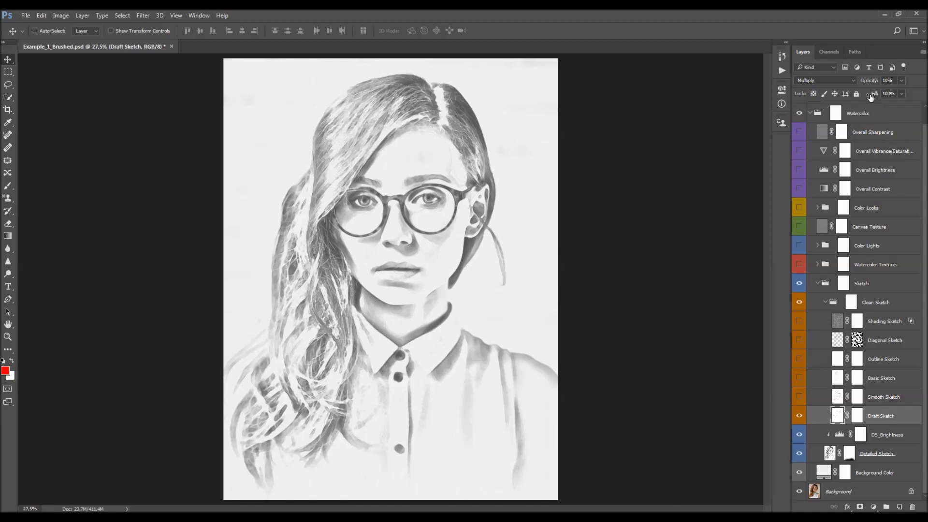
left_click(873, 79)
type("100")
key("Return")
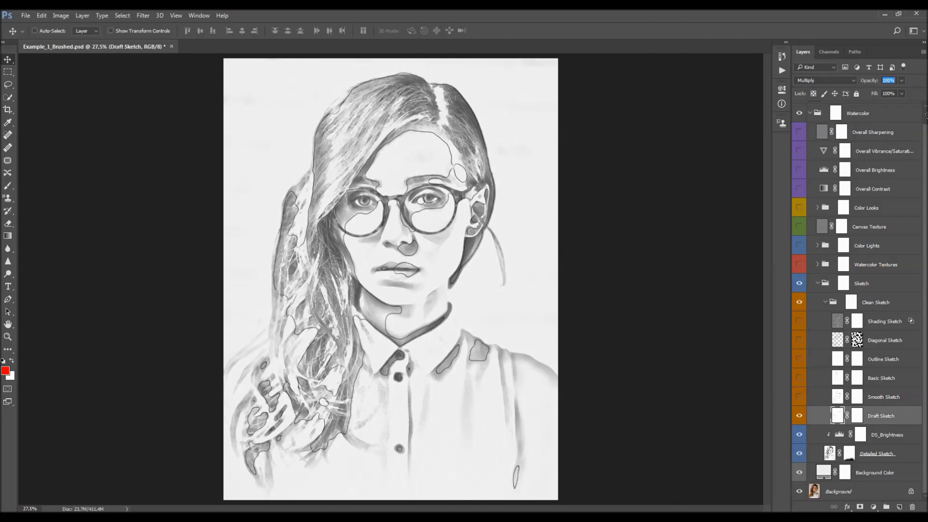
left_click_drag(922, 118, 641, 128)
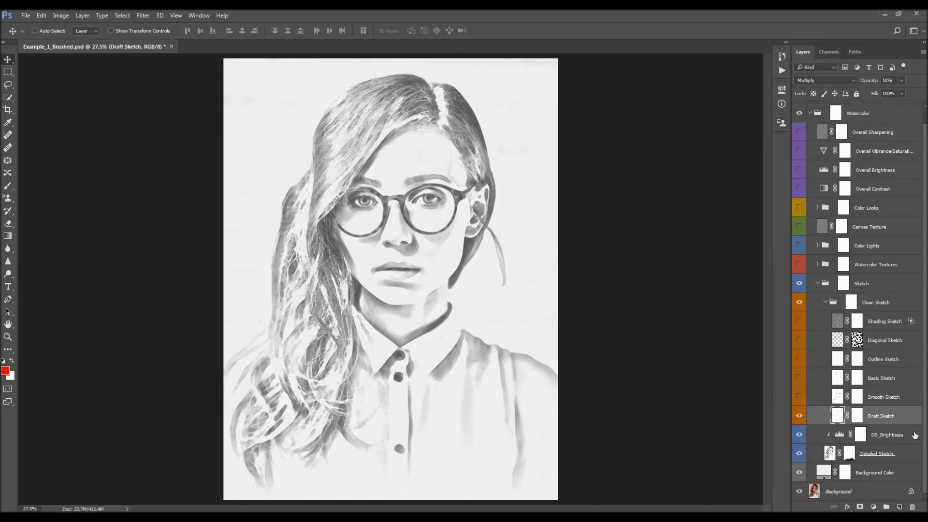
Make the Smooth Sketch layer visible and try out different opacity values on it
left_click(885, 403)
left_click(800, 397)
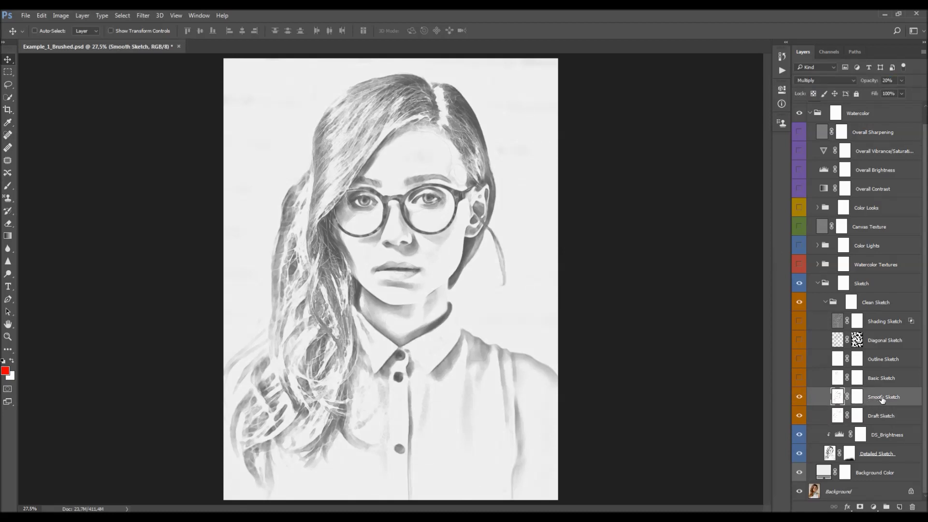
key("0")
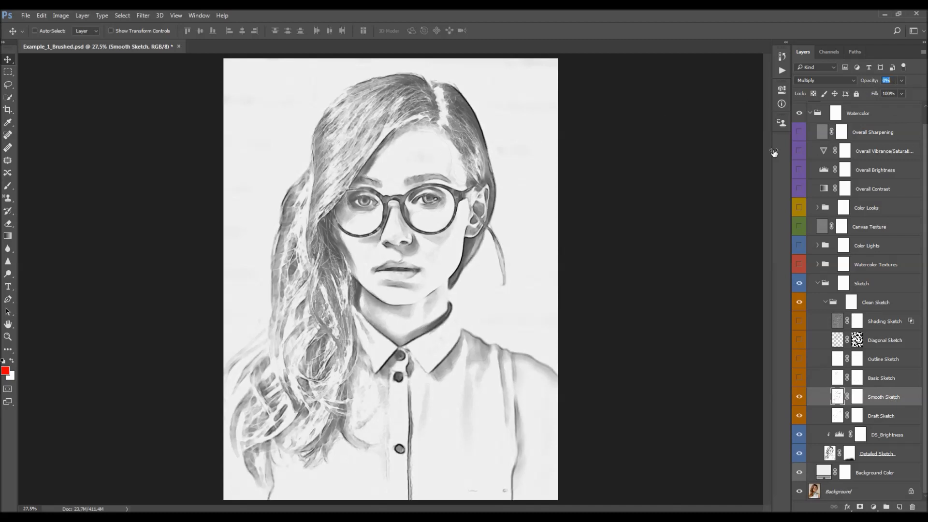
key("1")
key("5")
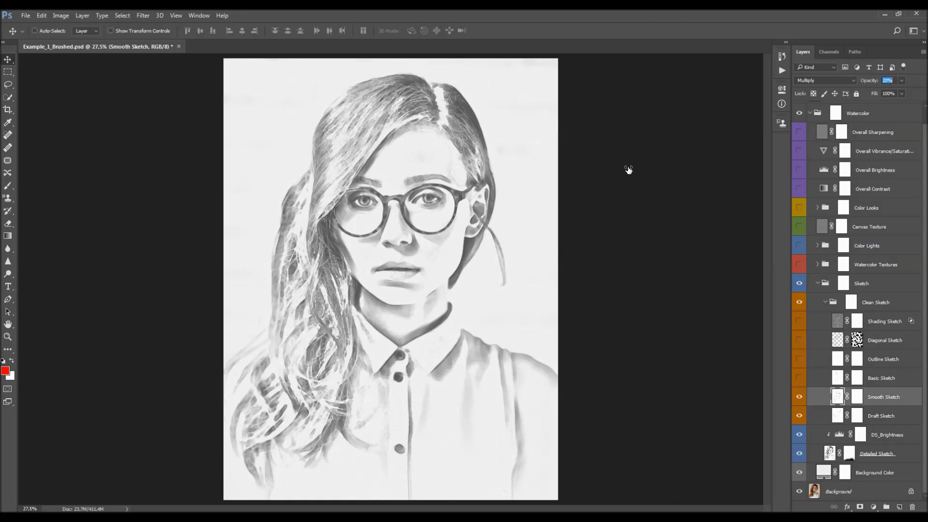
Make the Basic Sketch layer visible, try out its opacity leaving it at 31%, and target its layer mask
left_click(884, 382)
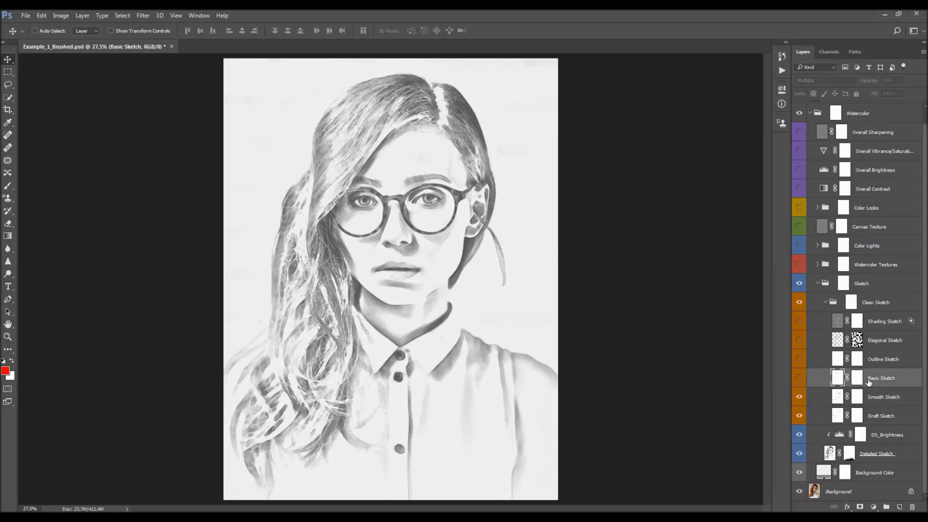
left_click(799, 378)
mouse_move(872, 80)
left_mouse_down()
mouse_move(504, 129)
mouse_move(926, 127)
mouse_move(560, 146)
mouse_move(582, 151)
left_mouse_up()
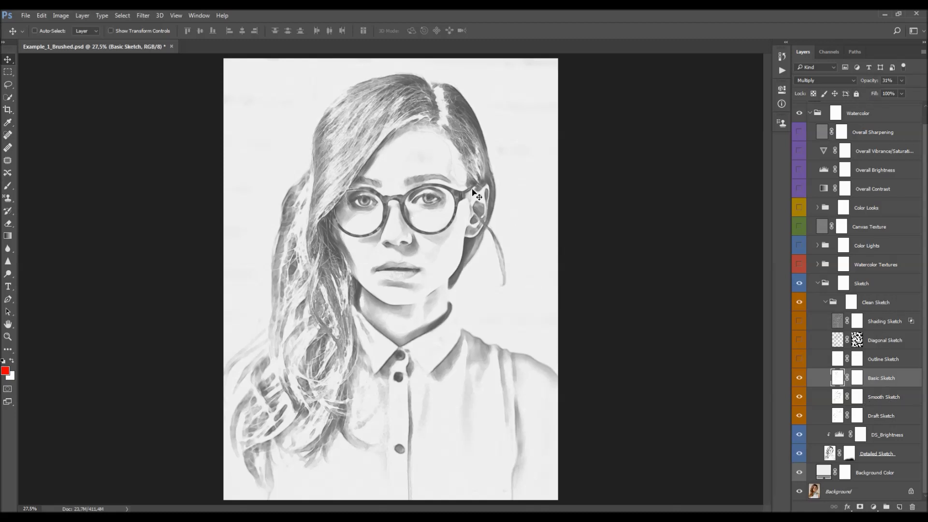
left_click(800, 417)
left_click(859, 381)
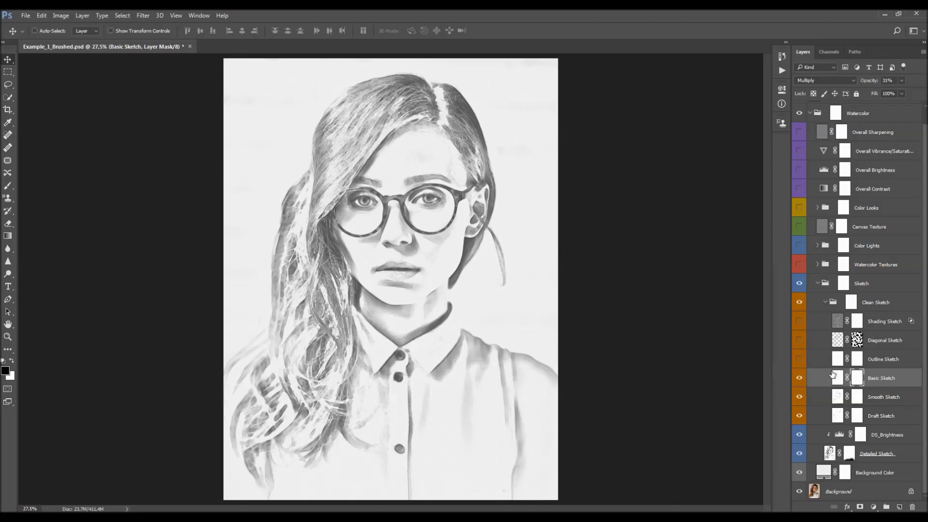
Make the Outline Sketch layer visible and try out its opacity from 0% upward, ending at 100%
left_click(892, 363)
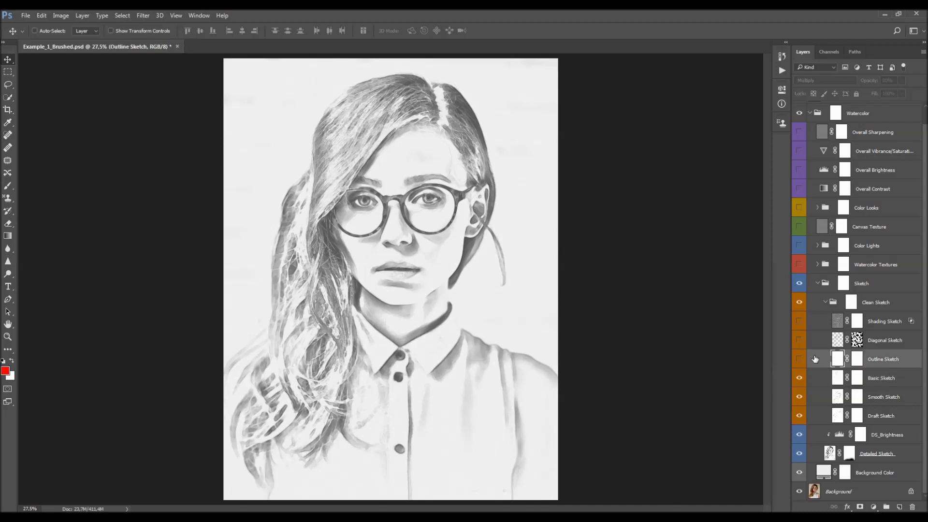
left_click(799, 359)
left_click_drag(869, 80, 879, 80)
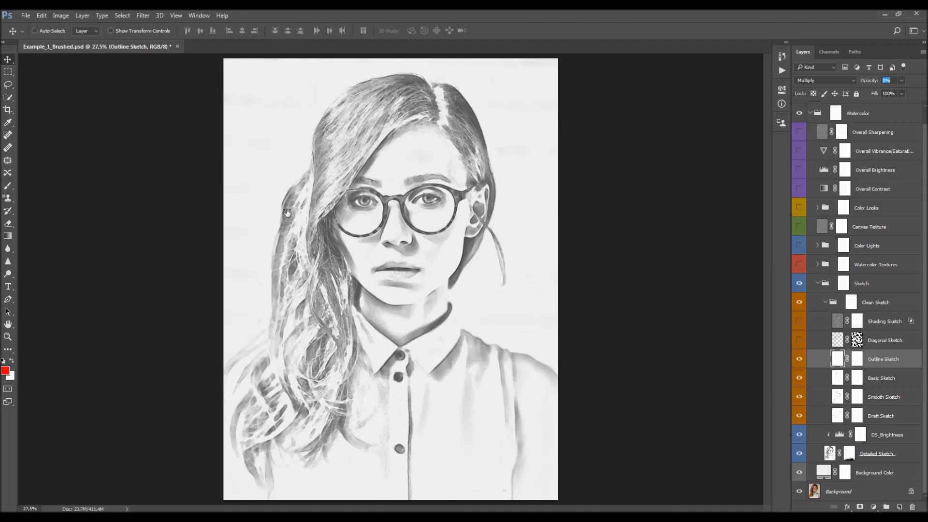
left_click(536, 309)
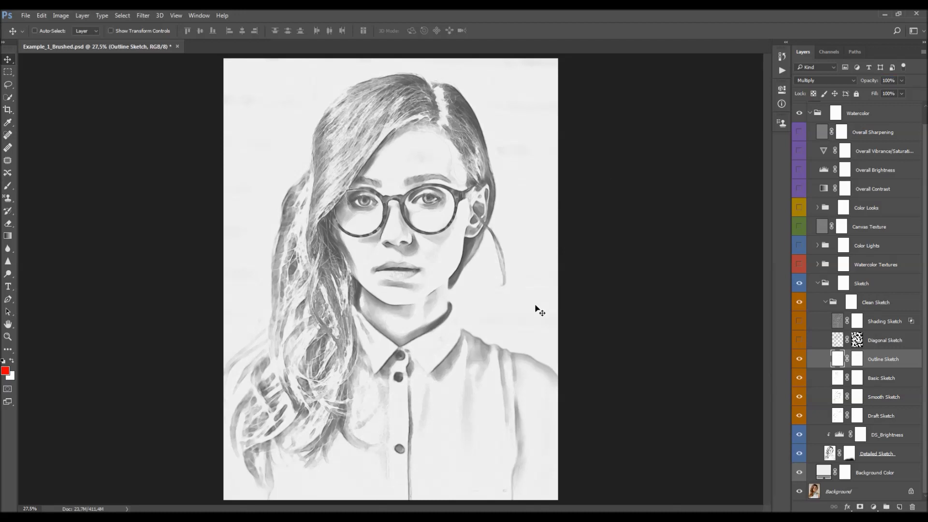
Make the Diagonal Sketch layer visible and try out different opacity values on it
left_click(884, 341)
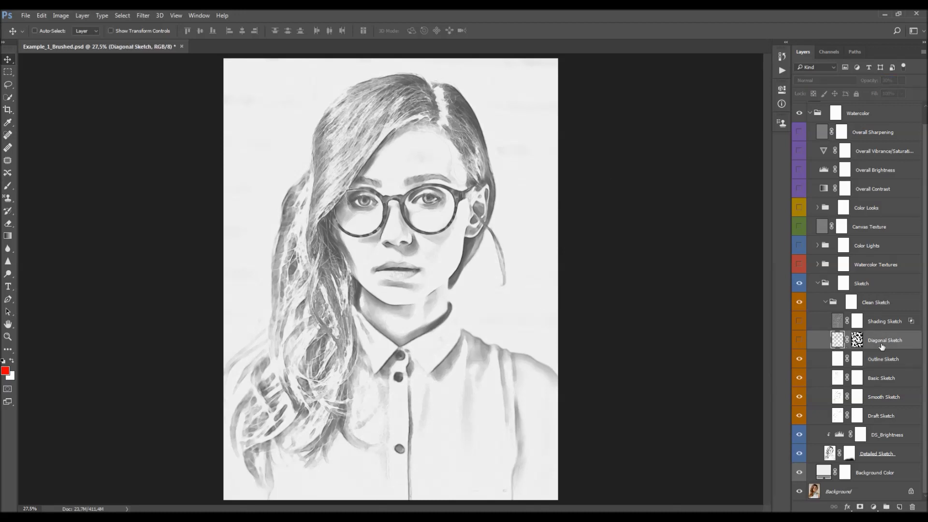
left_click(807, 341)
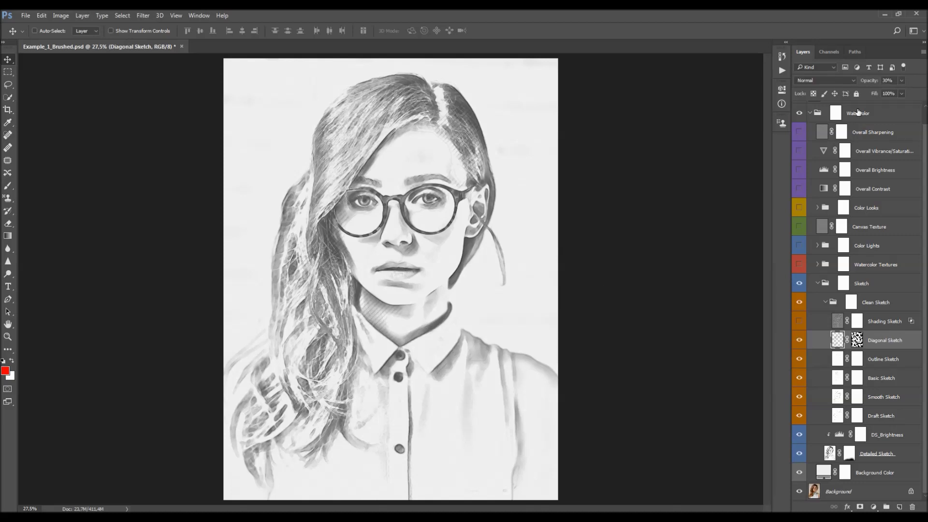
mouse_move(872, 84)
left_mouse_down()
mouse_move(556, 131)
mouse_move(628, 121)
left_mouse_up()
left_click_drag(634, 123, 638, 125)
Make the Shading Sketch layer visible and try out its opacity, leaving it at 54%
left_click(808, 333)
left_click(894, 328)
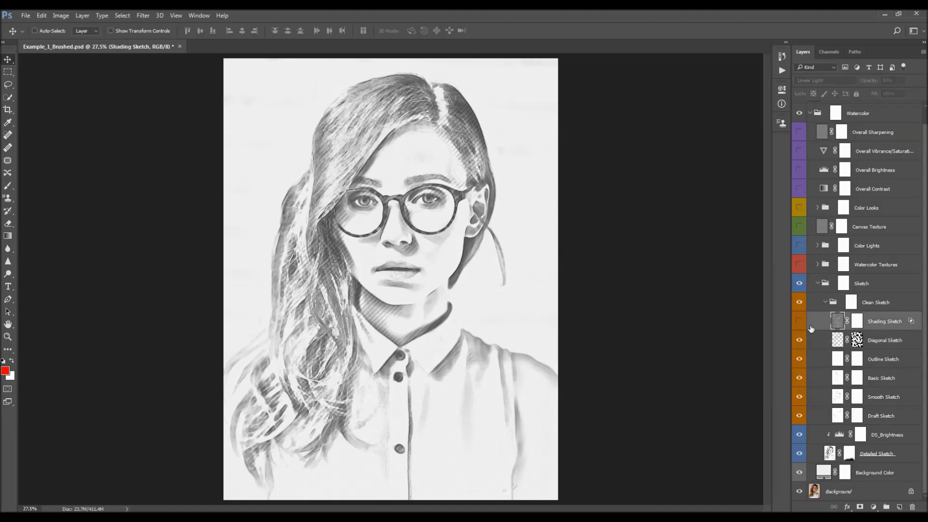
left_click(799, 323)
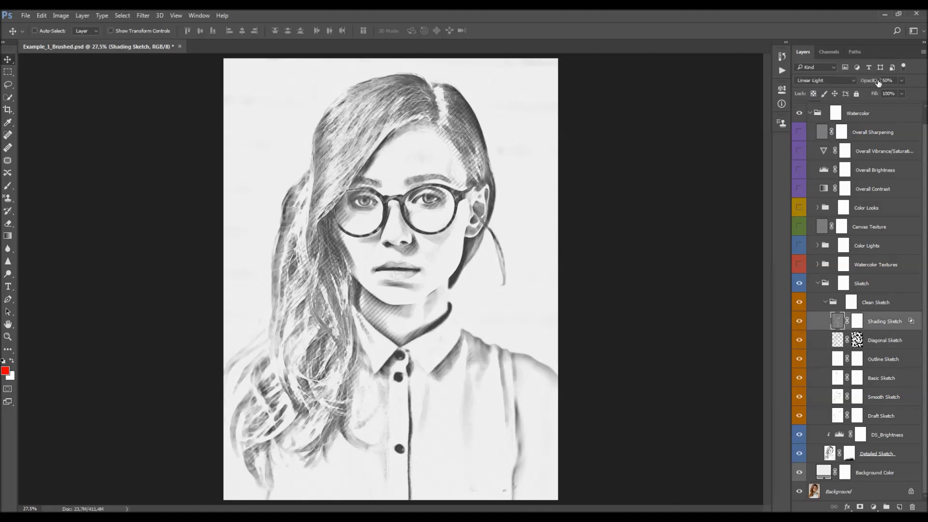
mouse_move(855, 83)
left_mouse_down()
mouse_move(475, 121)
mouse_move(541, 143)
mouse_move(501, 154)
mouse_move(516, 154)
left_mouse_up()
left_click_drag(522, 155, 523, 155)
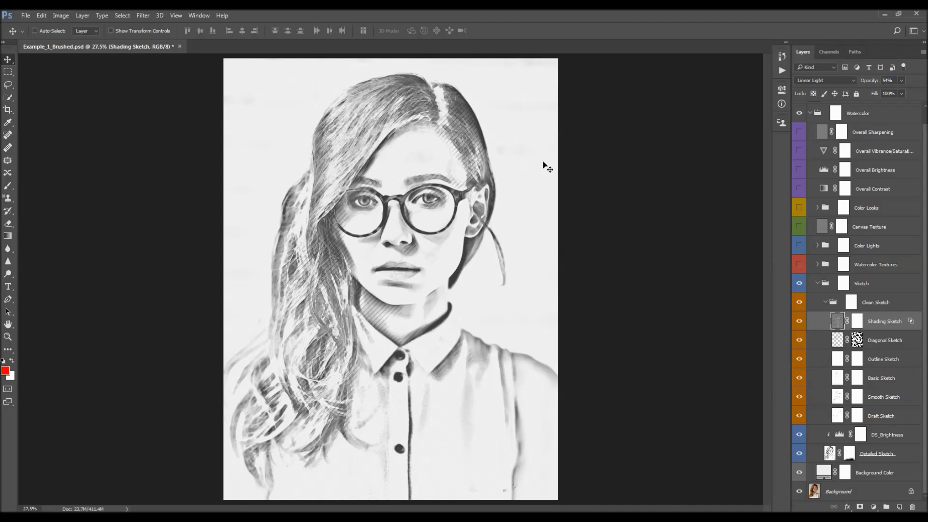
Collapse the Clean Sketch and Sketch groups and compare the image with the Sketch group hidden and shown
left_click(825, 302)
left_click(819, 300)
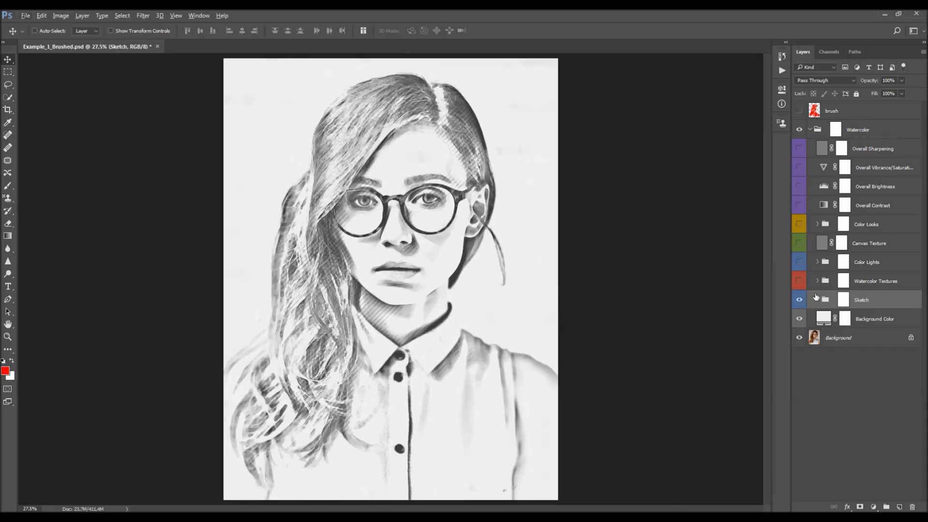
left_click(800, 301)
left_click(801, 301)
left_click(800, 300)
left_click(800, 300)
Expand the Sketch group to look over its contents, including Clean Sketch, and collapse it again
left_click(817, 300)
left_click(827, 321)
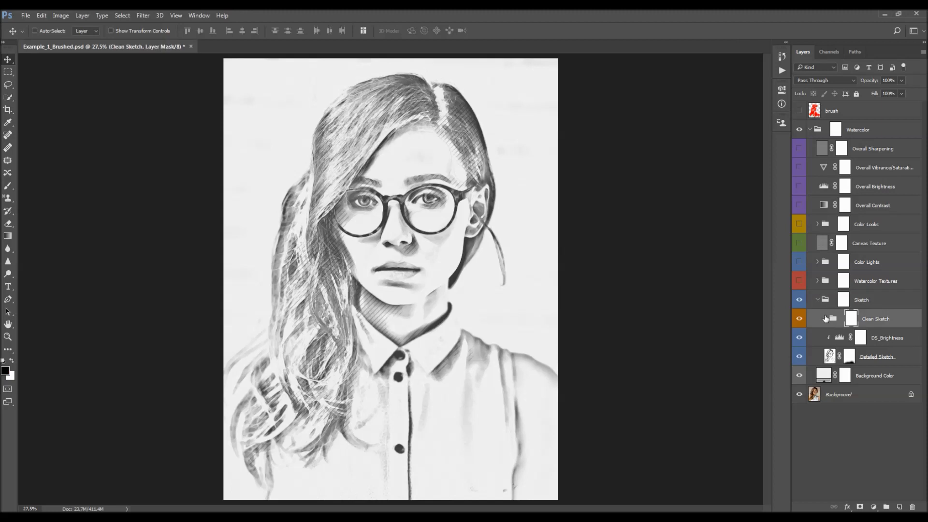
left_click(827, 319)
left_click(818, 300)
left_click(878, 302)
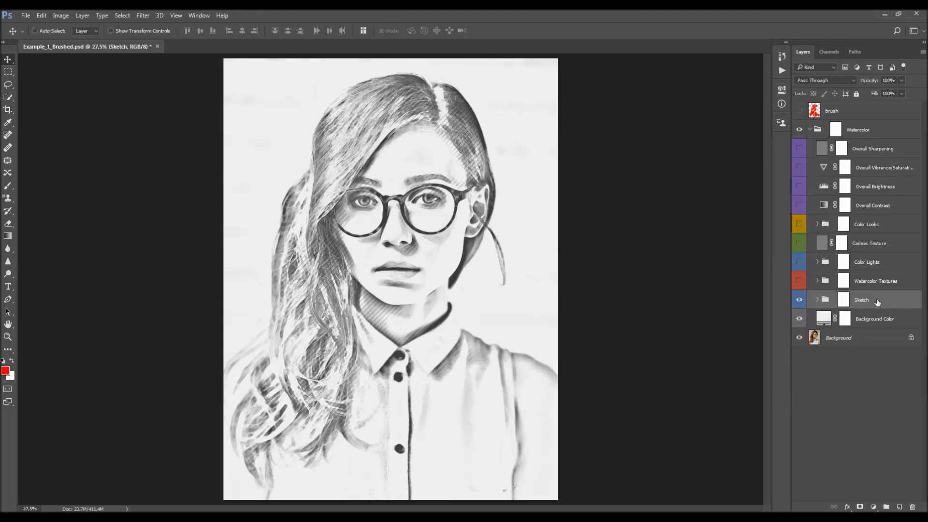
Make the Watercolor Textures group visible and expand it to show its layers
left_click(843, 281)
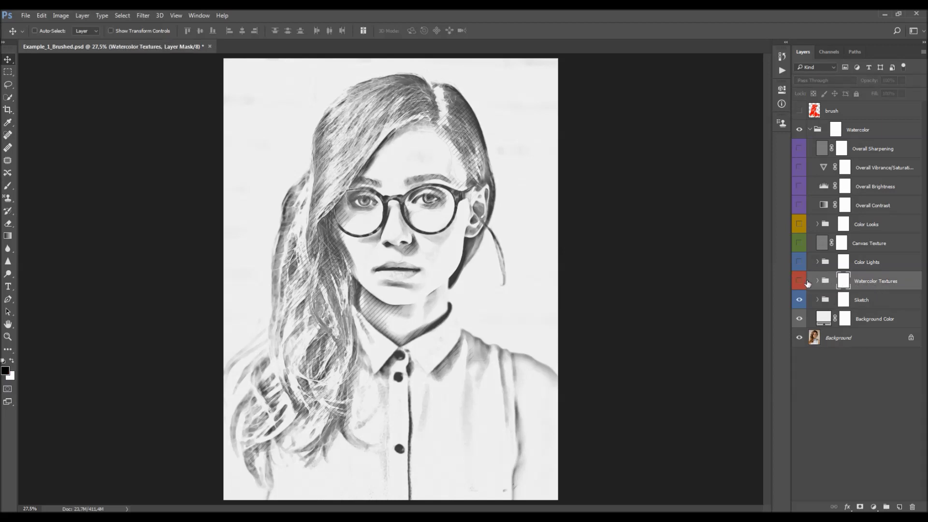
left_click(799, 281)
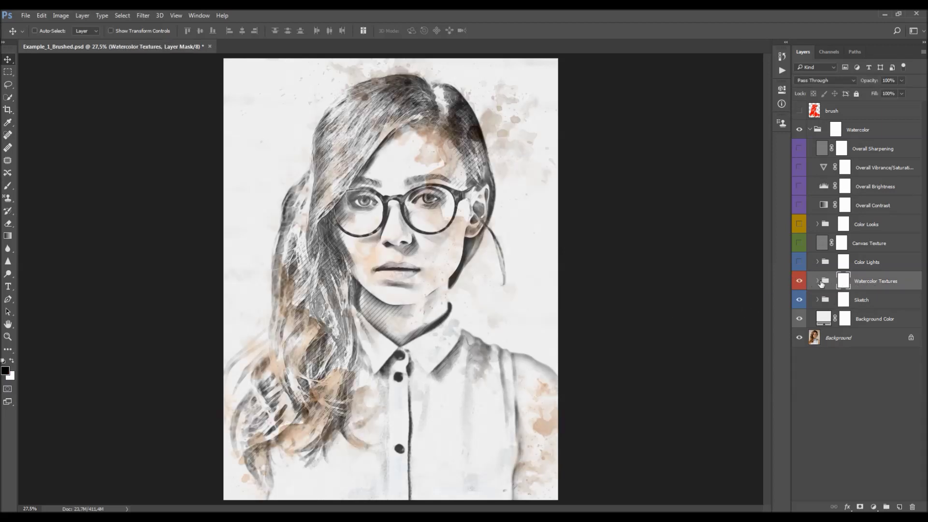
left_click(817, 281)
scroll(884, 320, "down", 1)
scroll(884, 320, "down", 1)
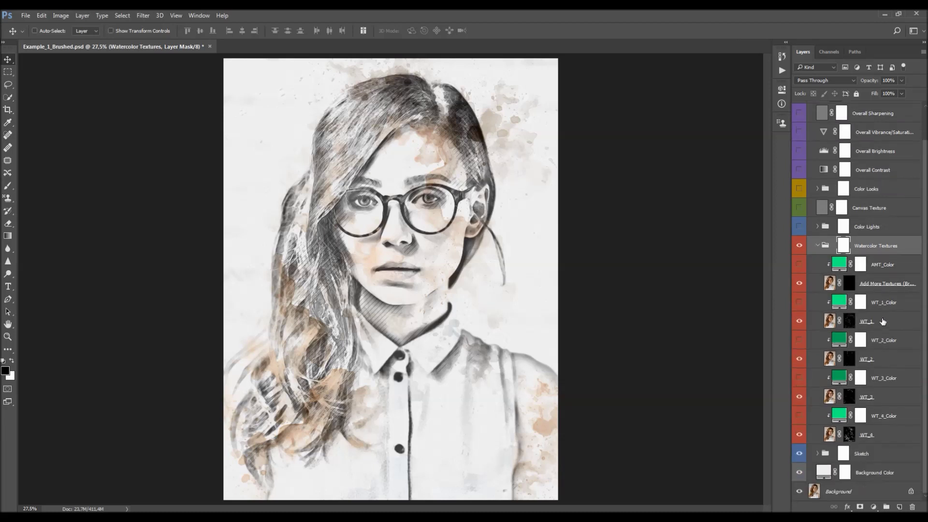
Look over the texture color layers and check the effect of WT_4, WT_3 and WT_1 by hiding and showing each
left_click(889, 266)
left_click(896, 303)
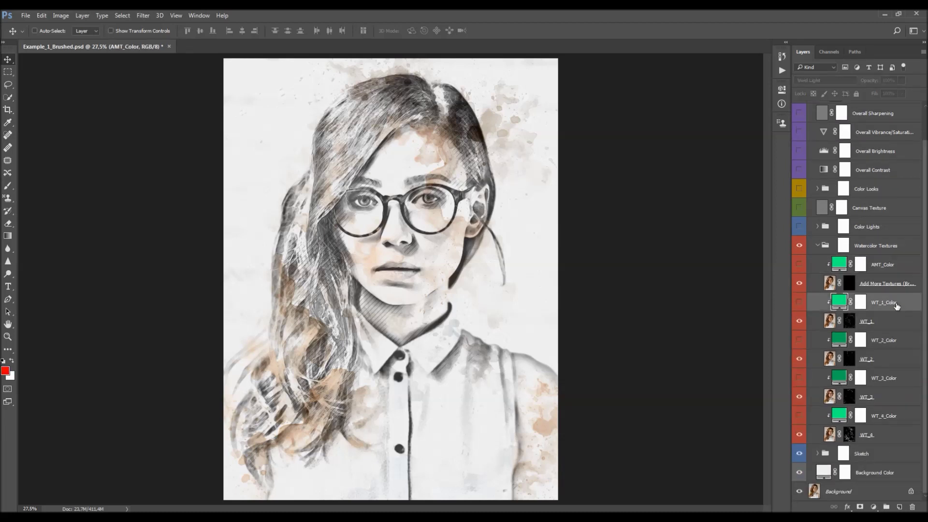
left_click(884, 416)
left_click(800, 435)
left_click(800, 435)
left_click(800, 396)
left_click(800, 397)
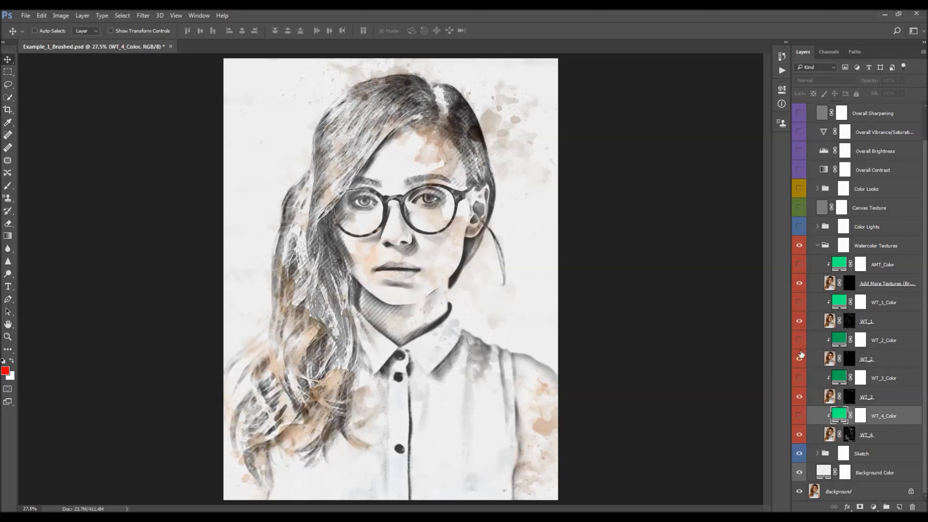
left_click(800, 321)
left_click(800, 321)
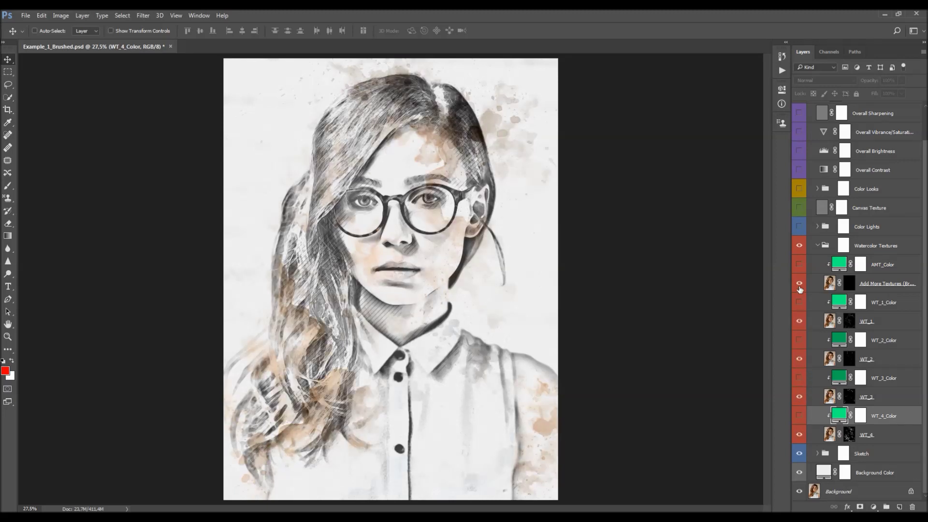
Step through the watercolor texture layers and preview the WT_4_Color and WT_3_Color fills on and off
left_click(857, 284)
left_click(876, 358)
left_click(881, 382)
left_click(879, 418)
left_click(881, 437)
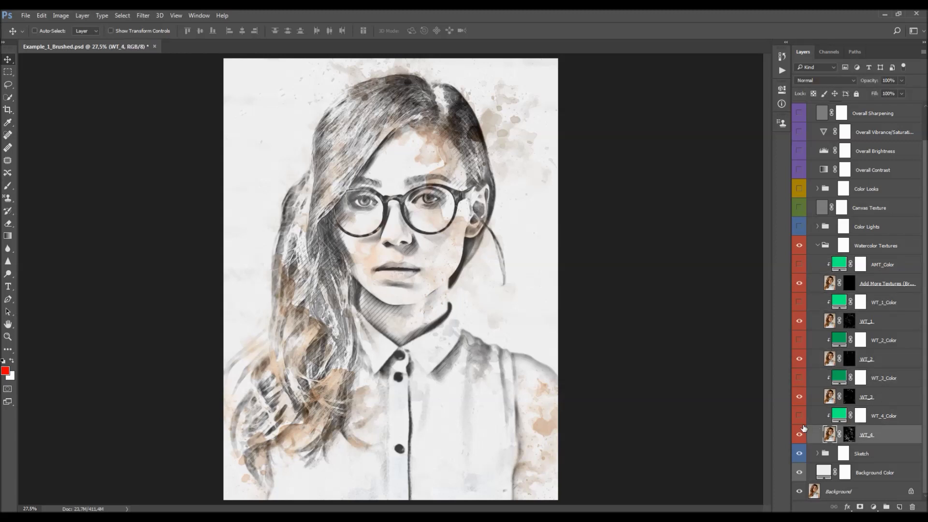
left_click(799, 415)
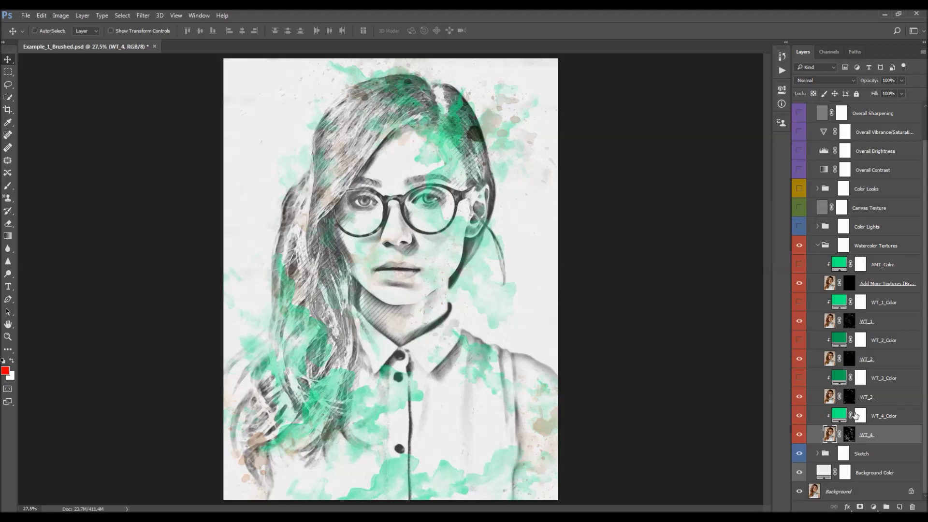
left_click(799, 415)
left_click(799, 378)
left_click(799, 378)
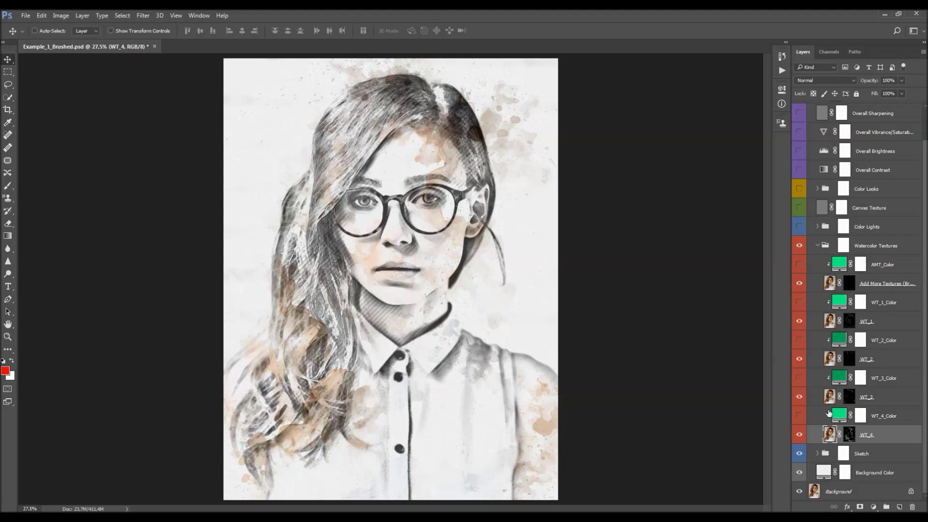
Make the WT_4_Color fill visible and change its color to the muted orange d5ad86
left_click(799, 415)
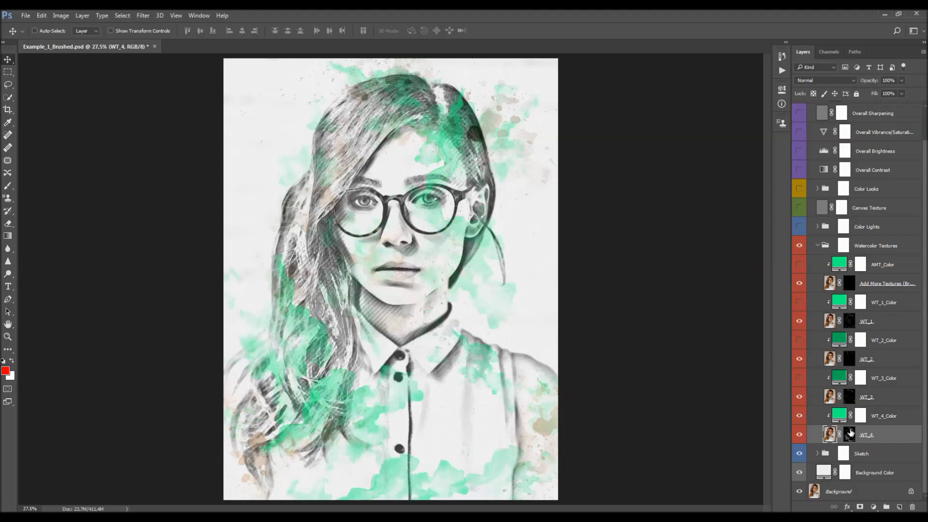
left_click(884, 420)
double_click(841, 418)
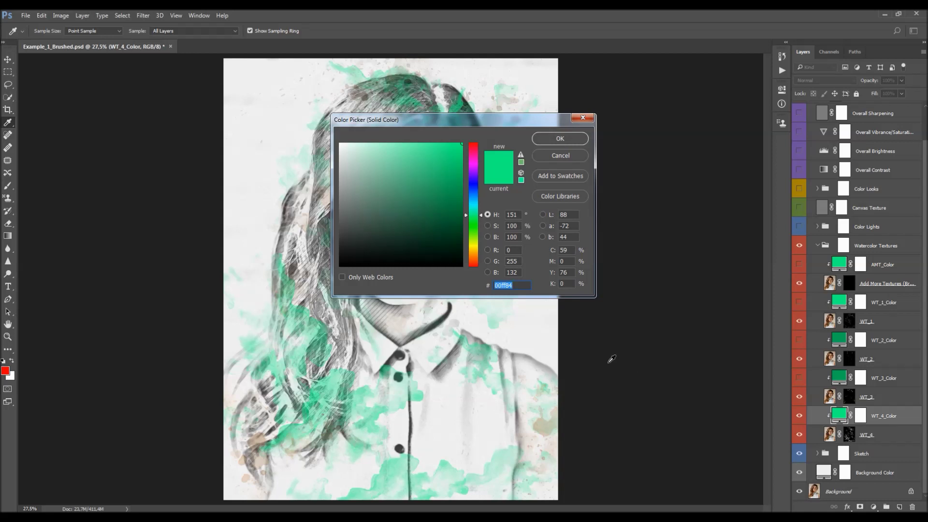
left_click_drag(459, 124, 653, 201)
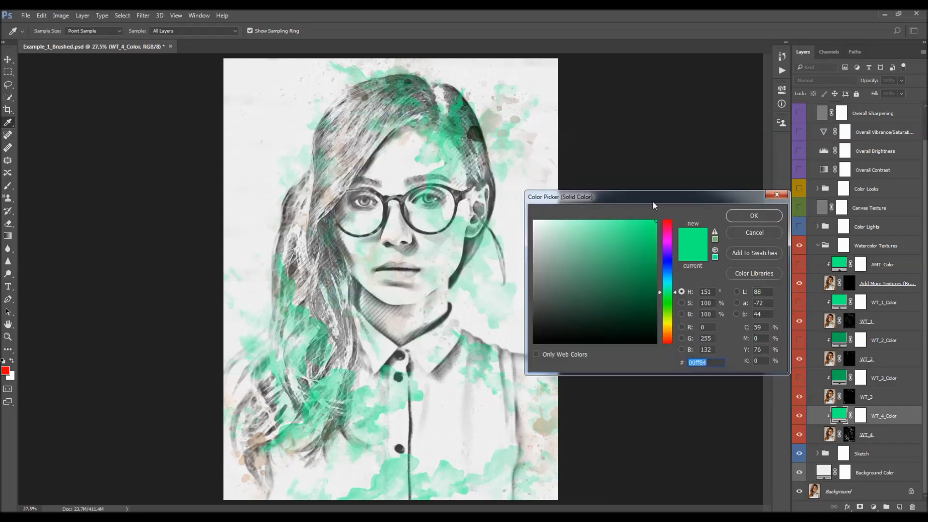
left_click_drag(667, 291, 664, 334)
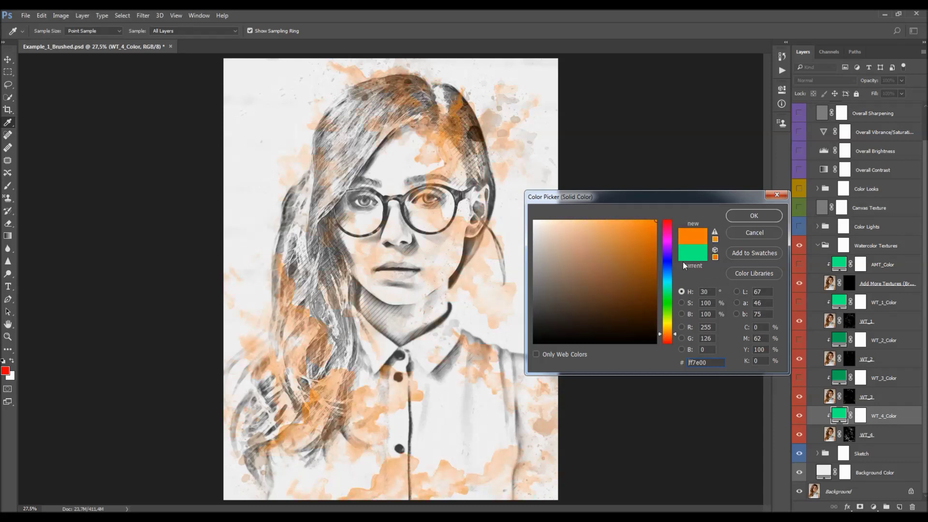
mouse_move(627, 234)
left_mouse_down()
mouse_move(630, 216)
mouse_move(580, 215)
mouse_move(579, 240)
left_mouse_up()
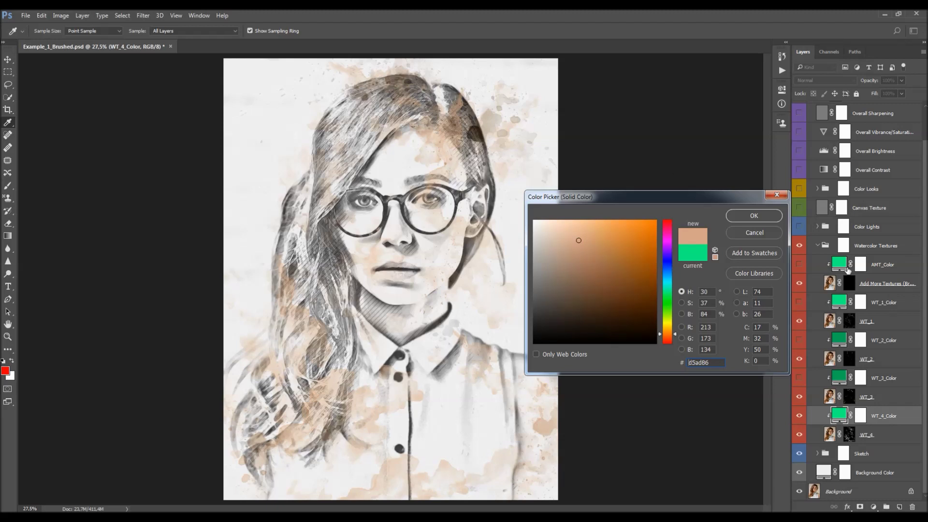
left_click(753, 216)
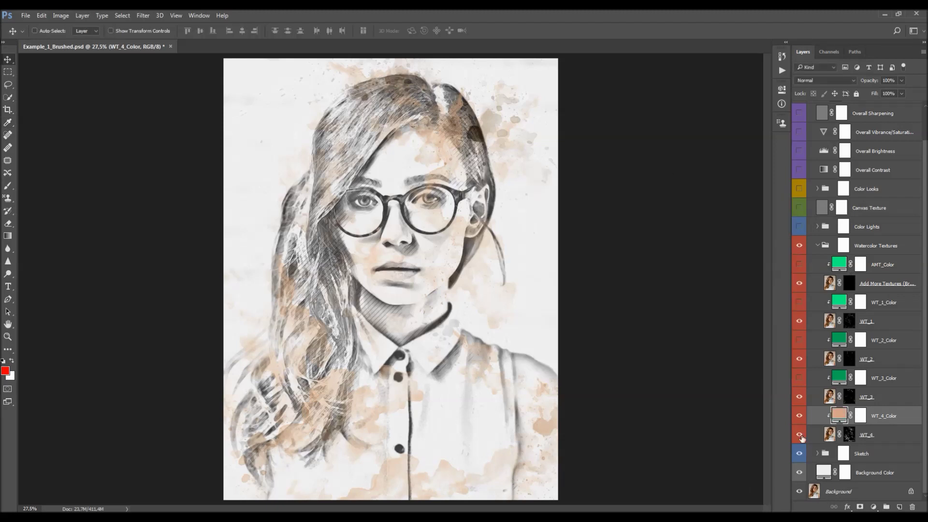
Target the WT_4 layer mask and view the mask on its own before returning to the image
left_click(850, 436)
left_click(843, 401)
left_click(850, 435)
left_click(850, 436, "alt")
left_click(852, 437, "alt")
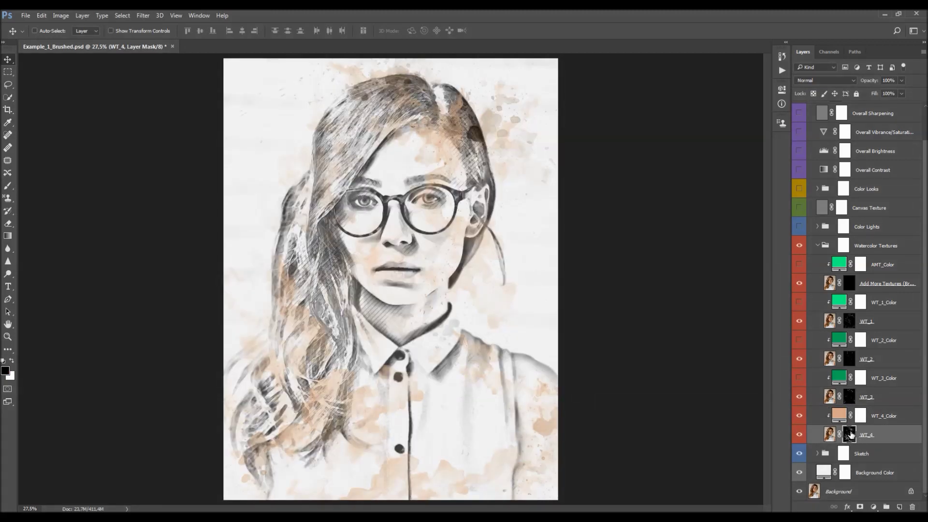
Try painting black over the portrait on the WT_4 mask with a soft 1100 px brush, and undo the stroke
key("b")
right_click(397, 251)
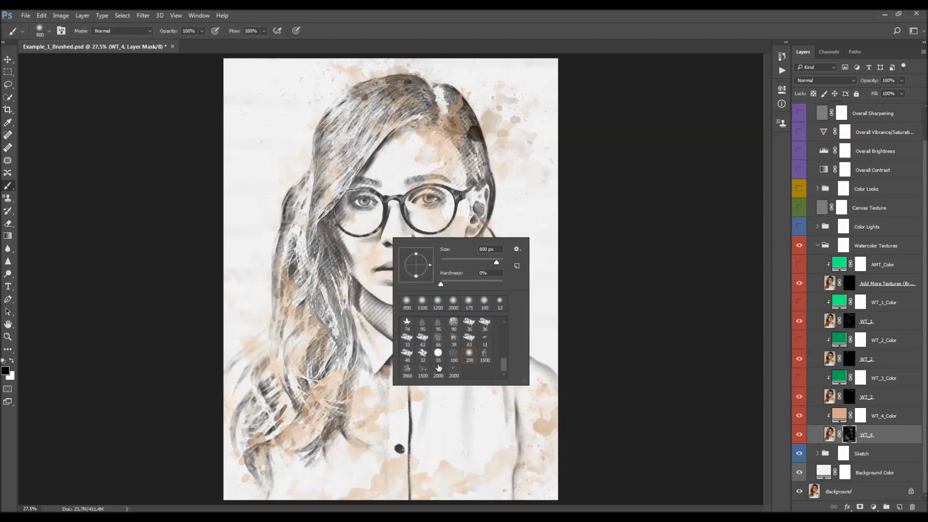
left_click(473, 356)
key("Return")
key("bracketright")
key("bracketright")
key("bracketright")
key("bracketright")
key("bracketright")
key("bracketright")
key("bracketright")
key("bracketright")
mouse_move(399, 225)
left_mouse_down()
mouse_move(367, 145)
mouse_move(309, 58)
mouse_move(528, 135)
mouse_move(379, 261)
left_mouse_up()
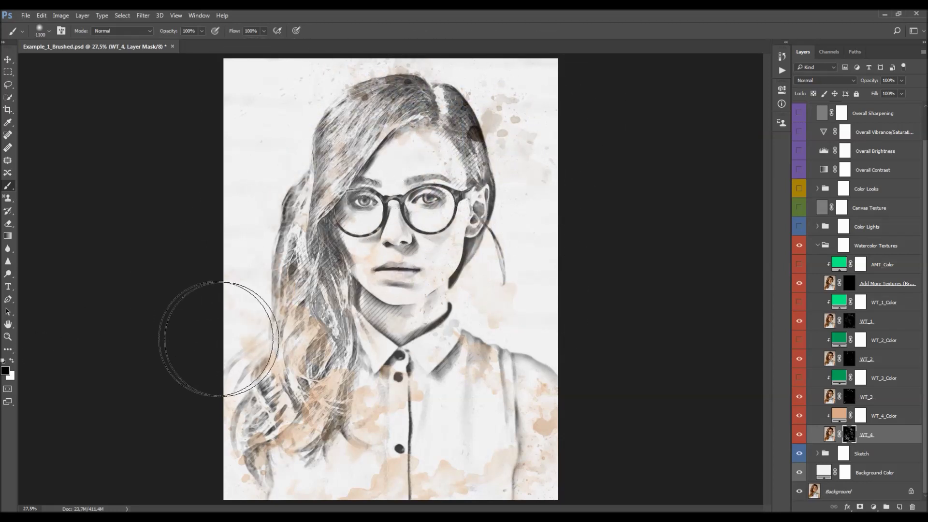
key("ctrl+z")
key("v")
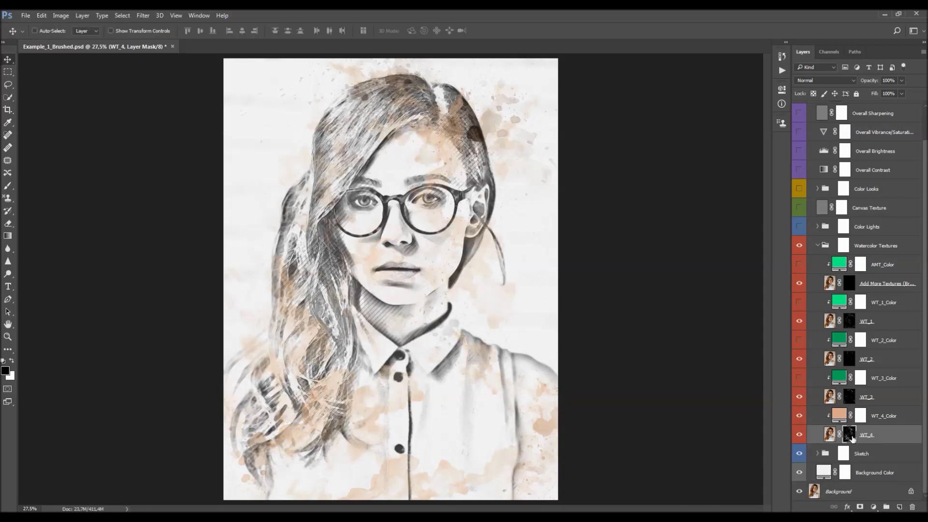
Try painting white over the shirt on the WT_4 layer mask with a 1500 px texture brush
left_click(852, 397)
left_click(853, 360)
left_click(853, 321)
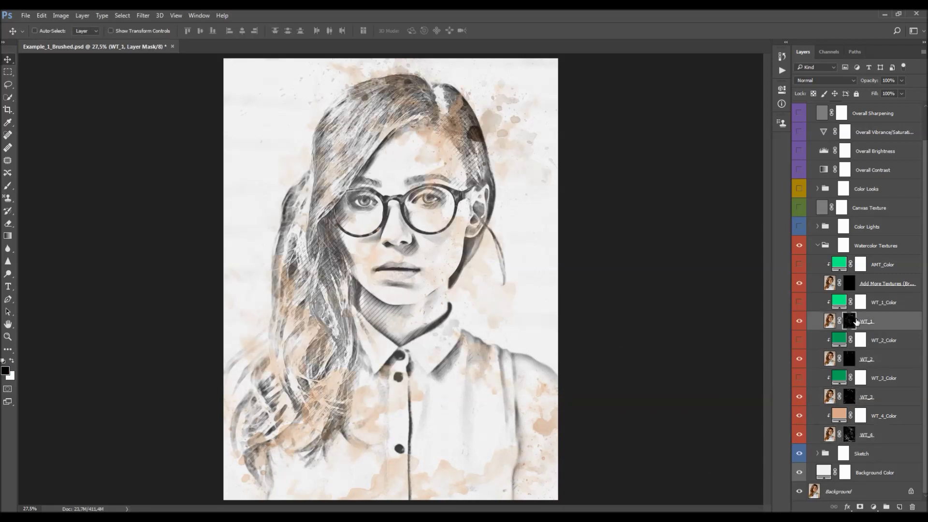
left_click(849, 436)
key("b")
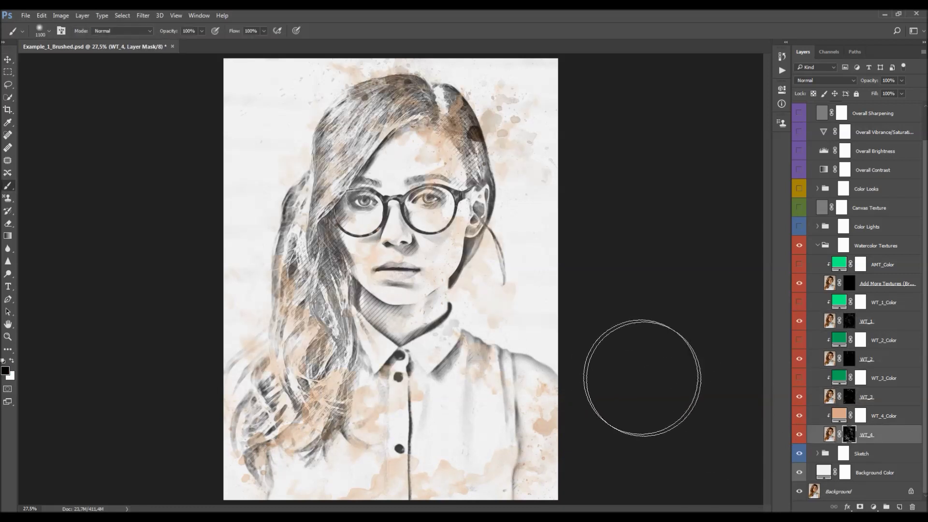
right_click(471, 334)
left_click(495, 378)
left_click(417, 394)
double_click(434, 394)
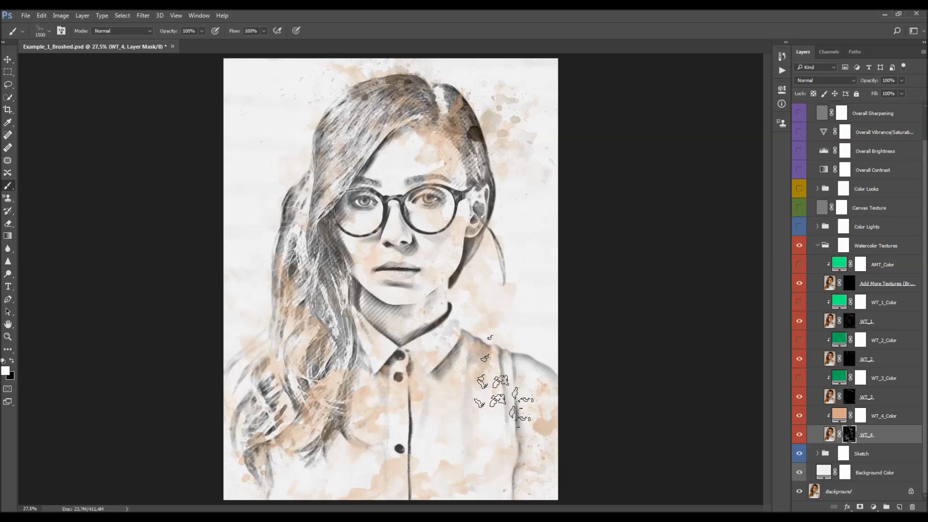
key("v")
Review the Add More Textures, WT_4 and WT_3 layers and preview the WT_3_Color fill on and off
left_click(887, 287)
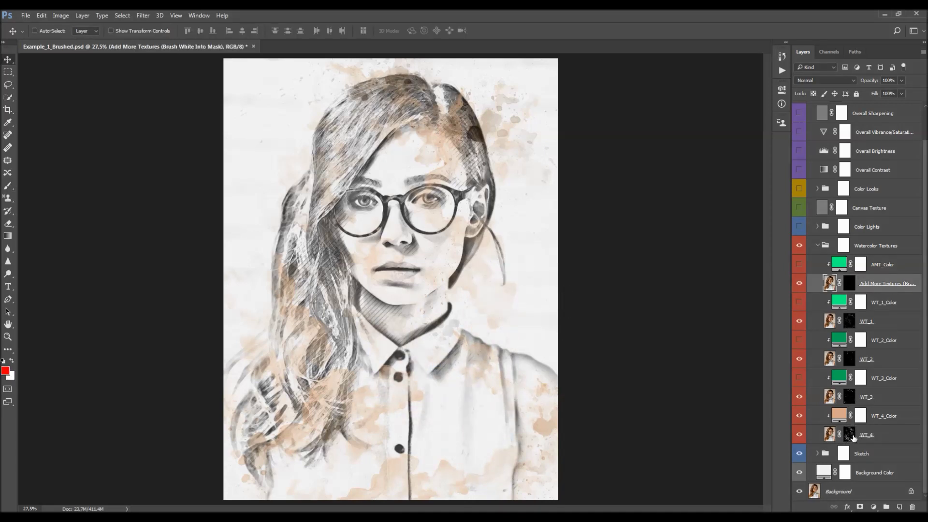
left_click(885, 420)
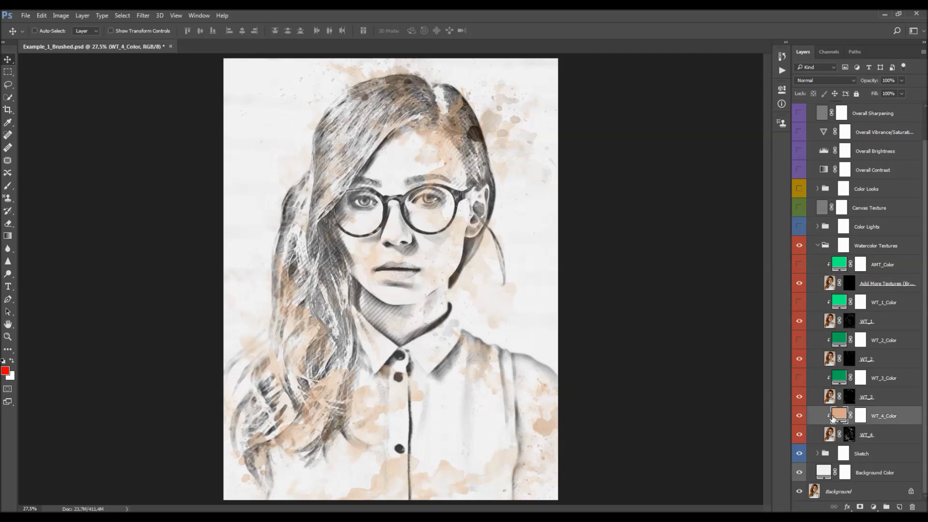
left_click(882, 437)
mouse_move(870, 82)
left_mouse_down()
mouse_move(829, 85)
mouse_move(870, 82)
left_mouse_up()
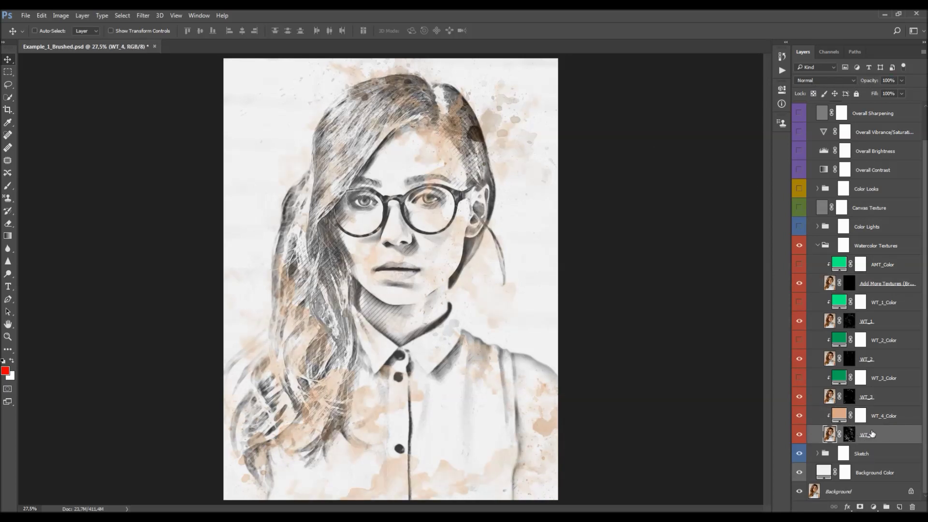
left_click(884, 401)
left_click(811, 377)
left_click(800, 378)
left_click(800, 378)
Turn on the WT_2_Color fill and inspect its colour and the WT_4_Color fill's colour, leaving both colours as they are
left_click(883, 344)
left_click(800, 340)
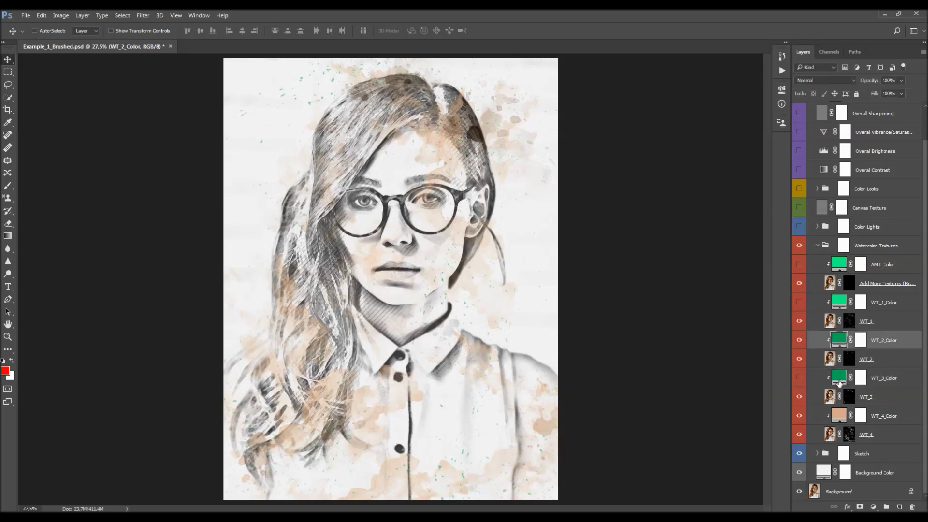
double_click(840, 342)
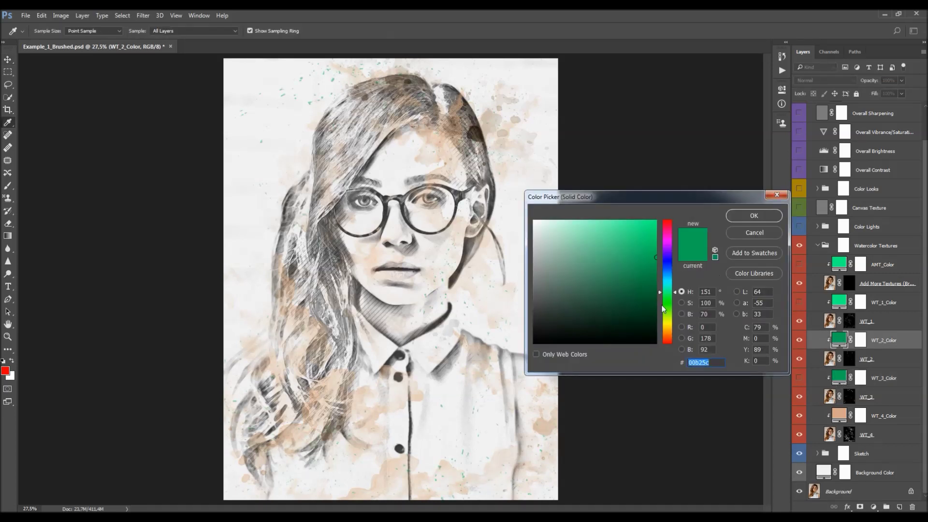
left_click(753, 235)
double_click(840, 414)
left_click(753, 230)
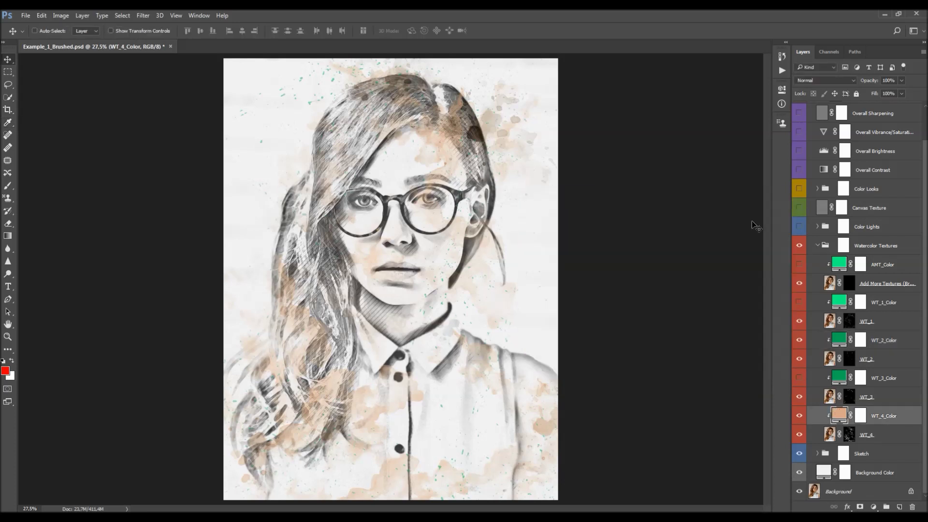
Change the WT_2_Color fill from green to the darker brown 876e55
double_click(836, 335)
type("d5ad86")
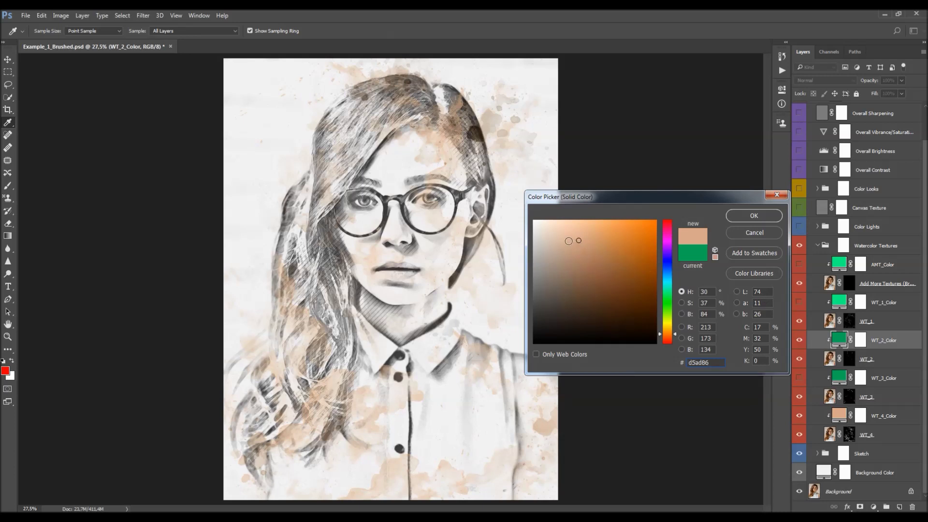
left_click_drag(579, 243, 579, 278)
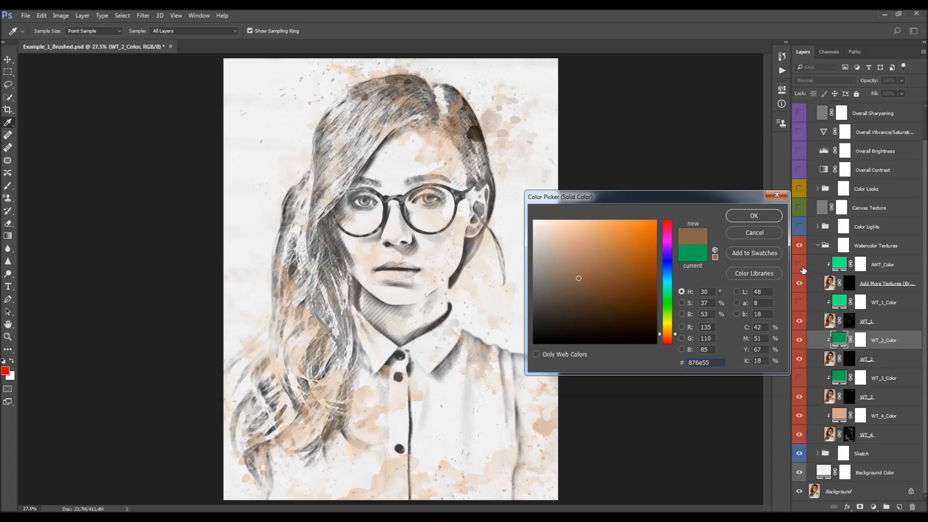
left_click(753, 216)
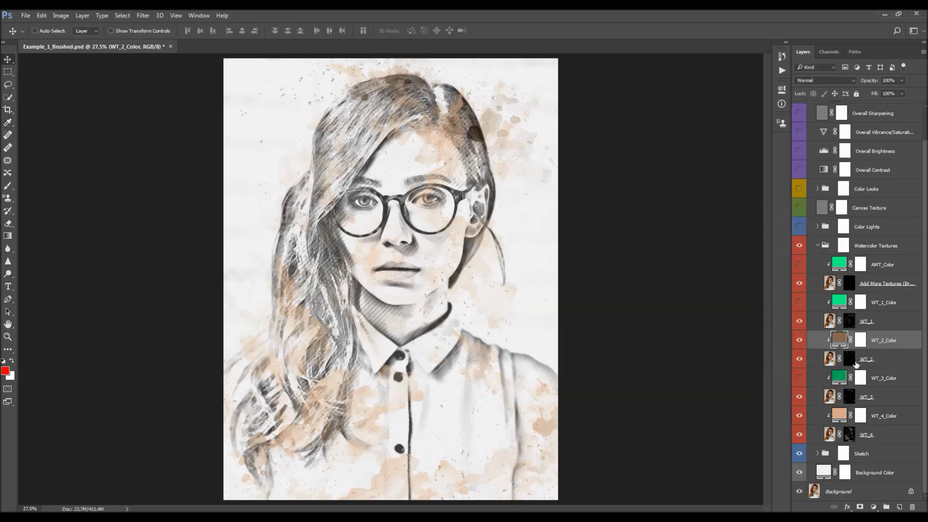
Turn on the WT_1_Color fill and change its colour to a bright light blue
left_click(891, 321)
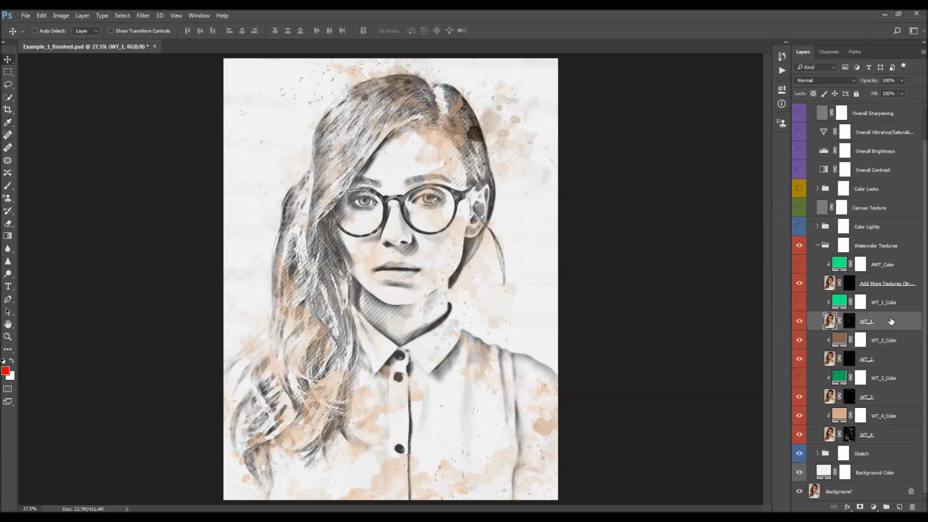
left_click(878, 304)
left_click(799, 302)
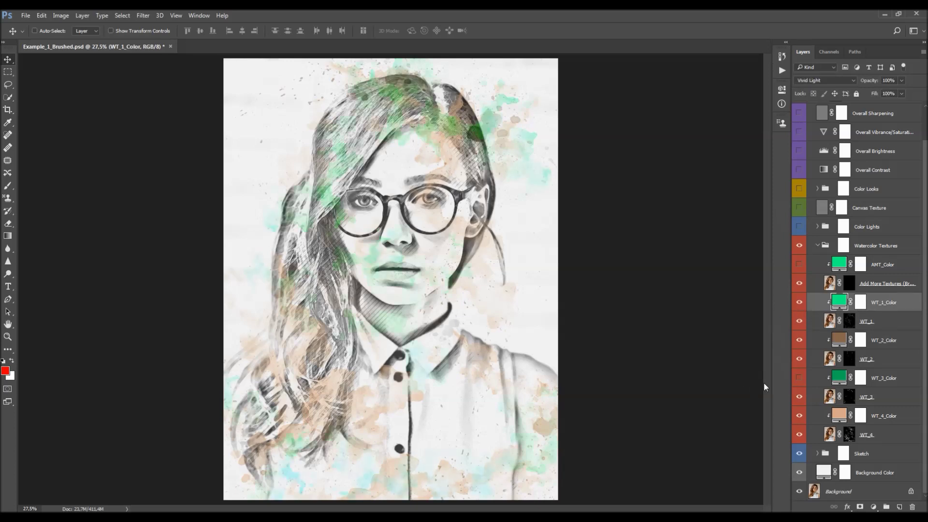
double_click(839, 299)
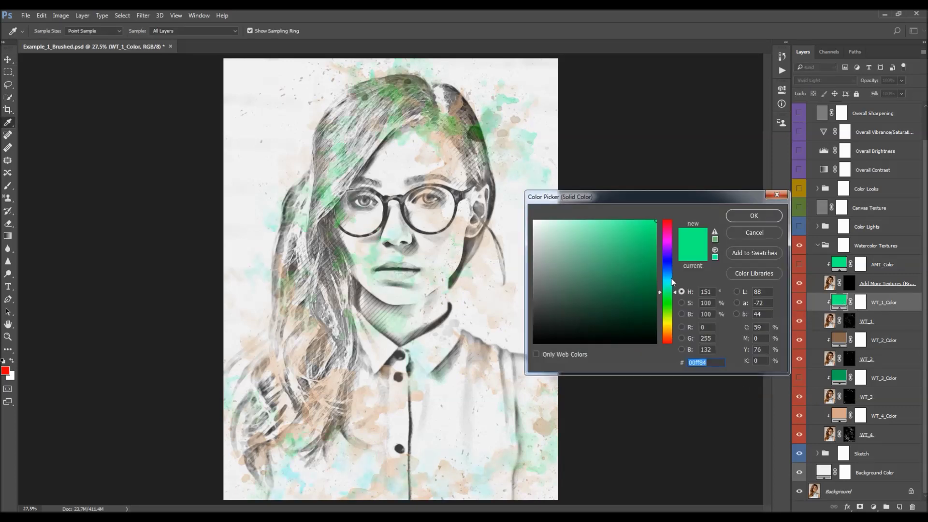
left_click_drag(669, 292, 665, 278)
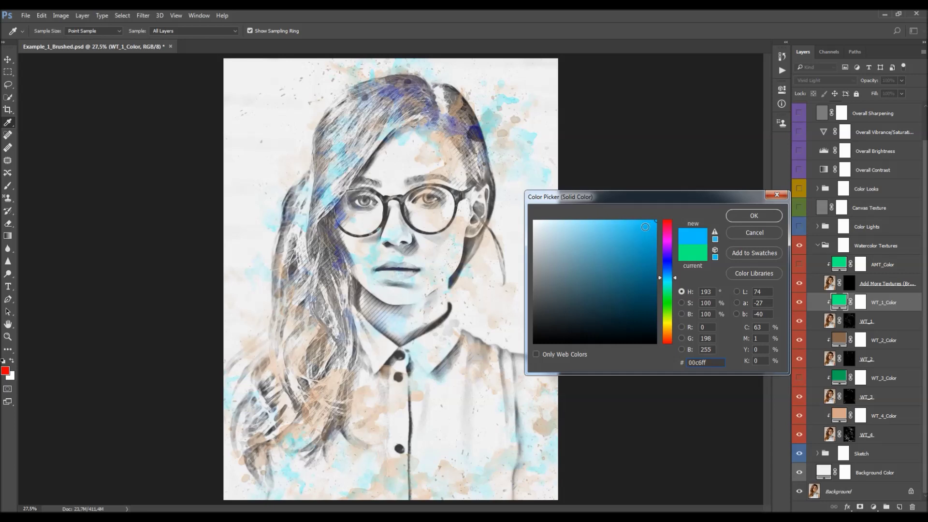
left_click_drag(645, 227, 644, 218)
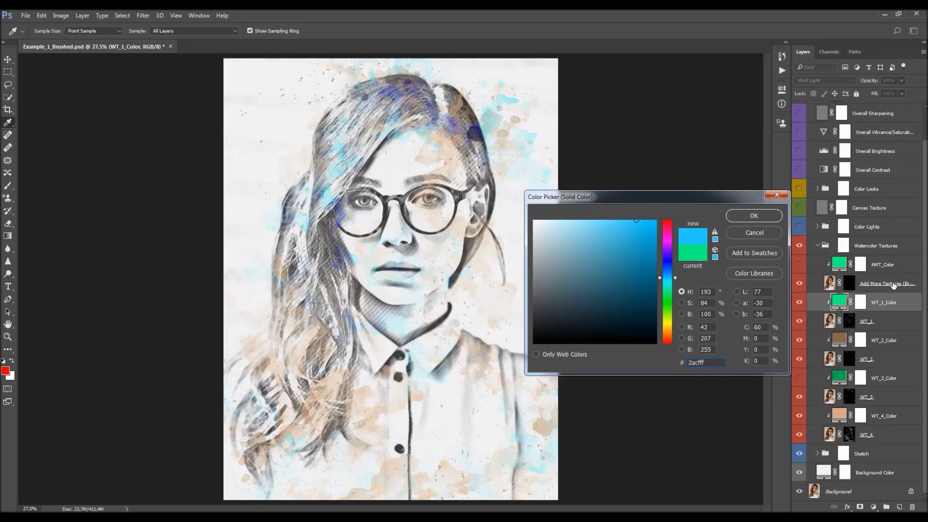
left_click_drag(671, 280, 670, 282)
left_click(754, 216)
key("z")
left_click(415, 267, "alt")
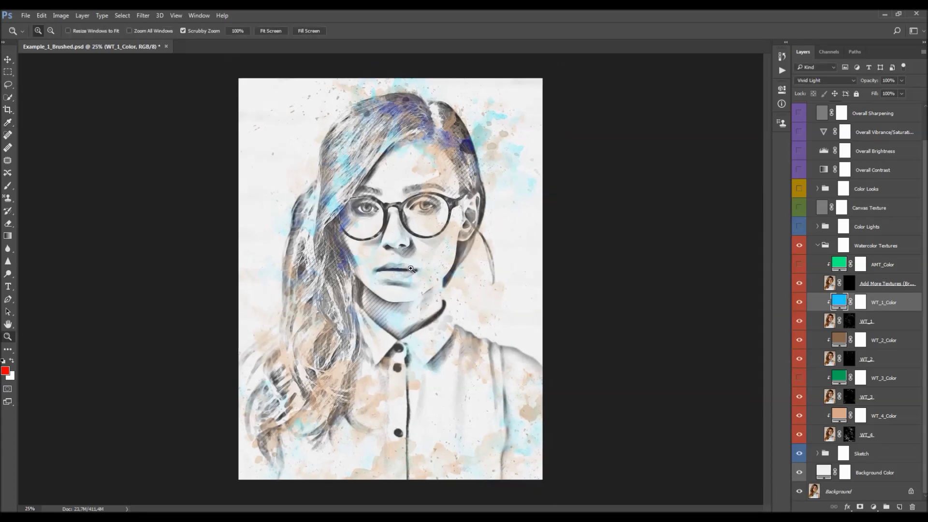
key("v")
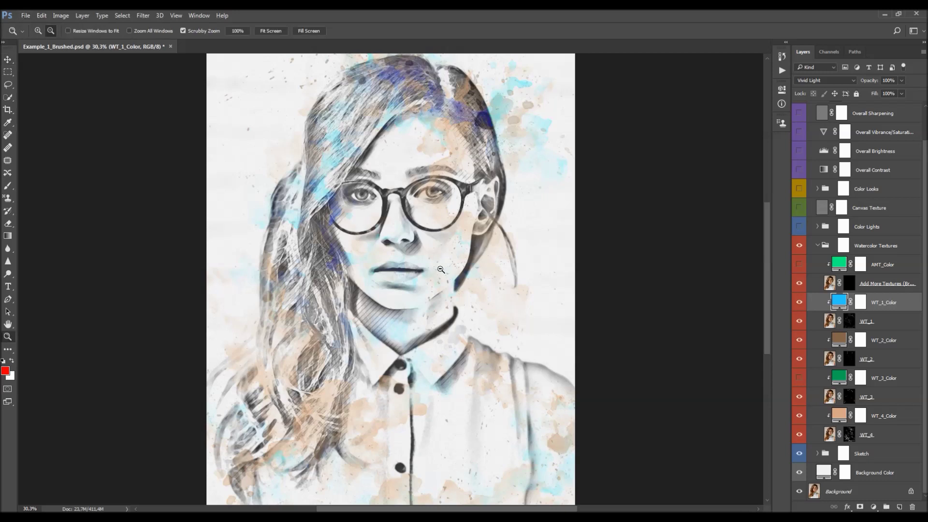
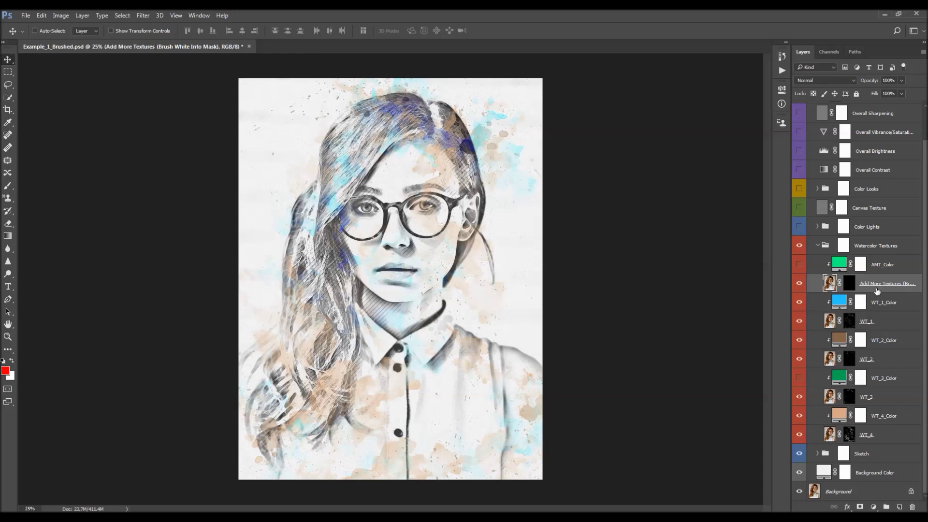
Read the full name of the Add More Textures layer without renaming it
double_click(864, 287)
left_click_drag(877, 285, 908, 286)
key("Escape")
Target the Add More Textures layer mask, pick a 1200 px texture brush and try it in white over the portrait
left_click(849, 284)
key("b")
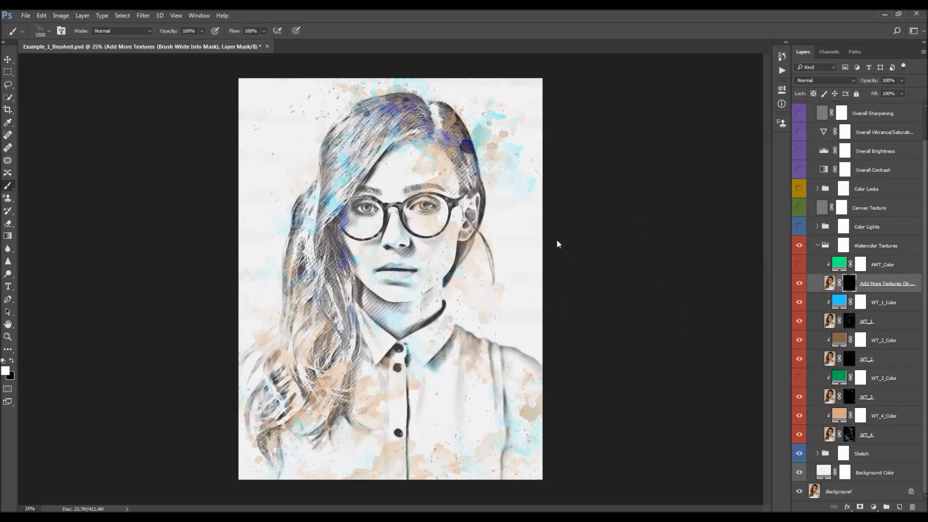
right_click(388, 289)
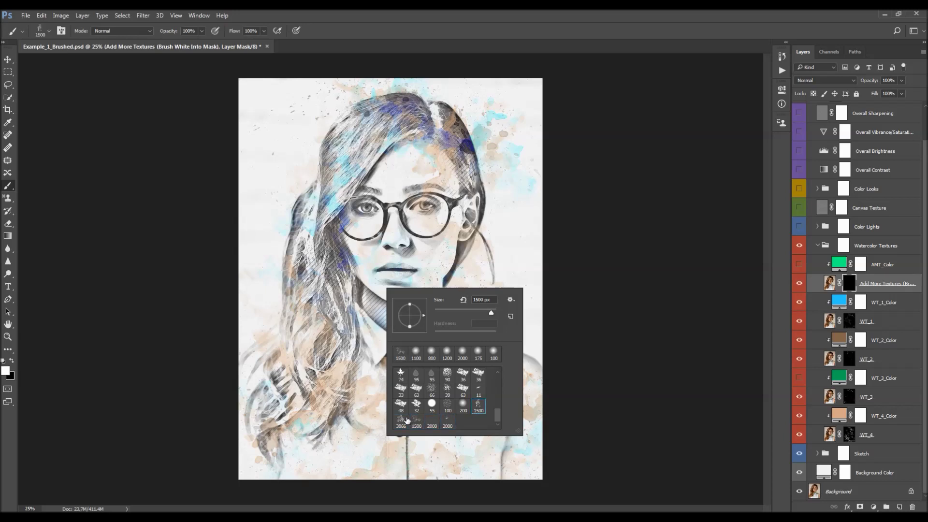
double_click(432, 421)
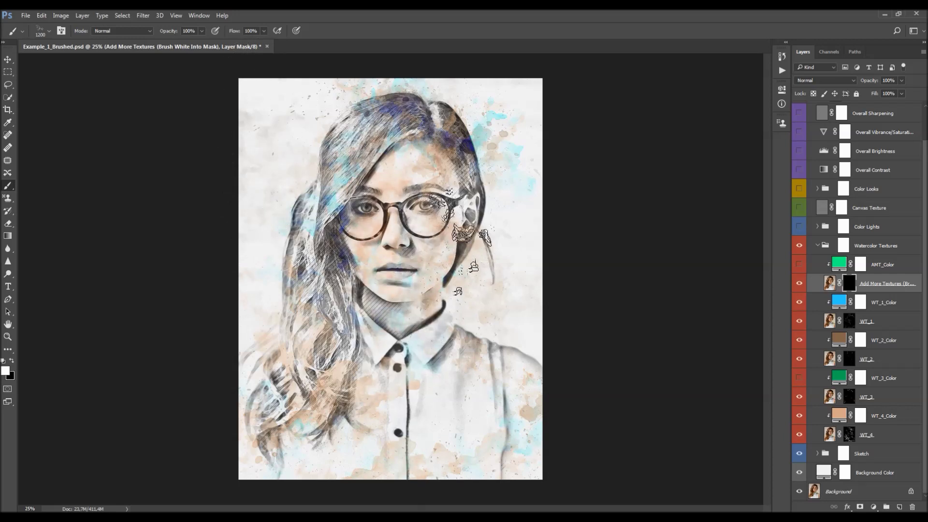
key("v")
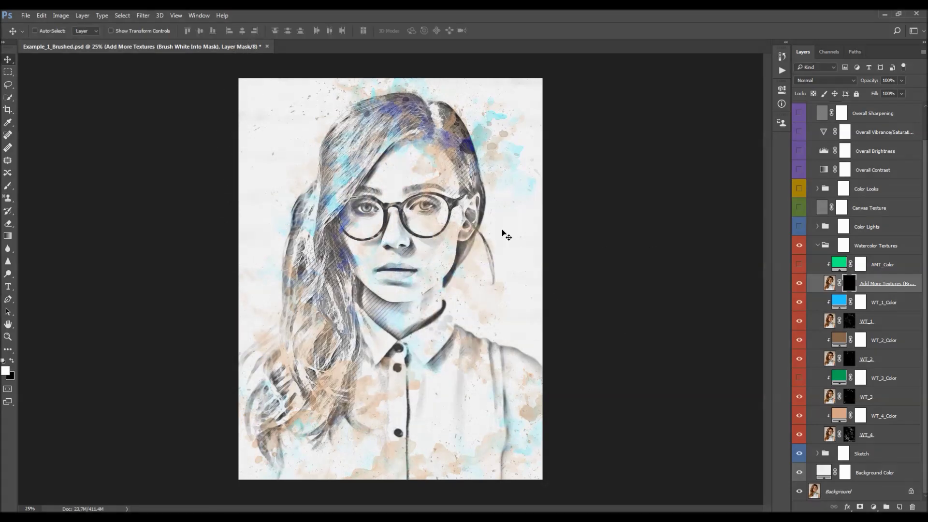
Check the colour of the AMT_Color fill without changing it and return to the Add More Textures layer
double_click(839, 264)
left_click(751, 233)
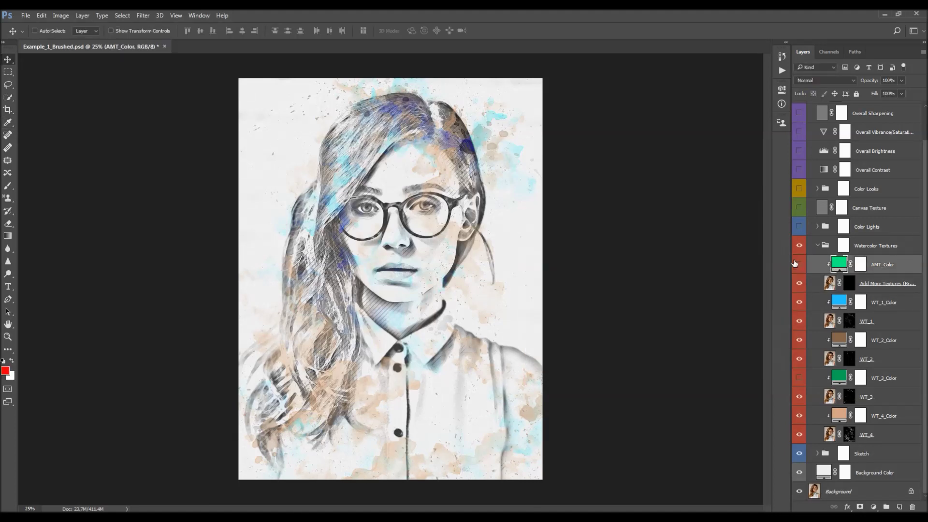
left_click(830, 281)
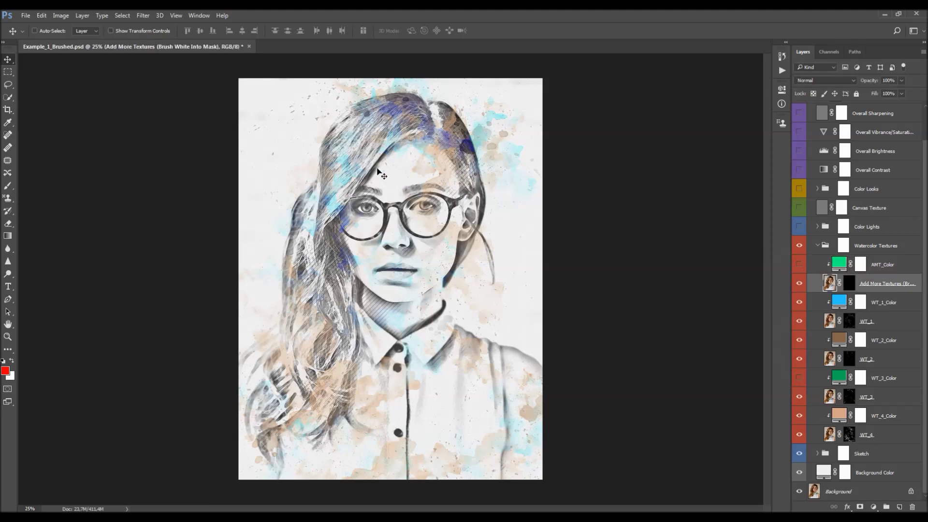
scroll(438, 207, "up", 1)
scroll(437, 207, "down", 1)
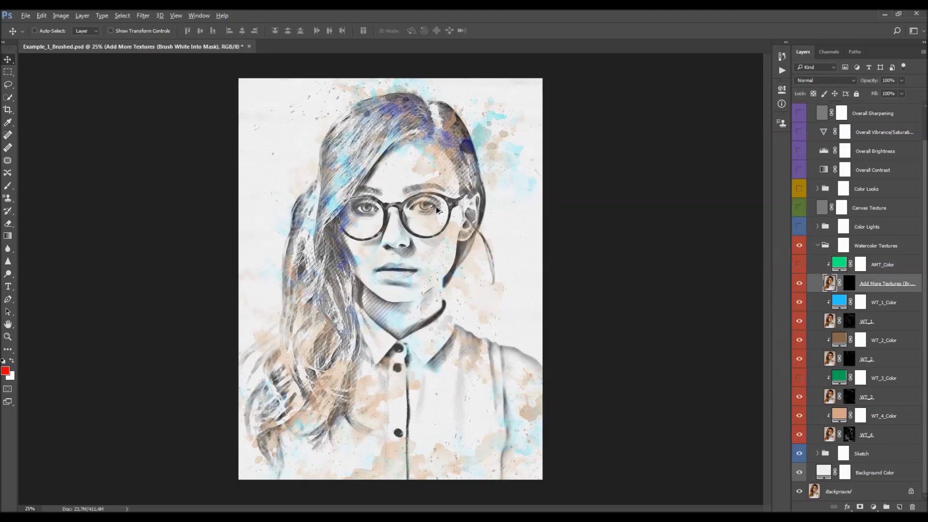
Paint white texture strokes over the neck and hair on the Add More Textures layer mask with the 1200 px brush
left_click(849, 283)
key("d")
key("b")
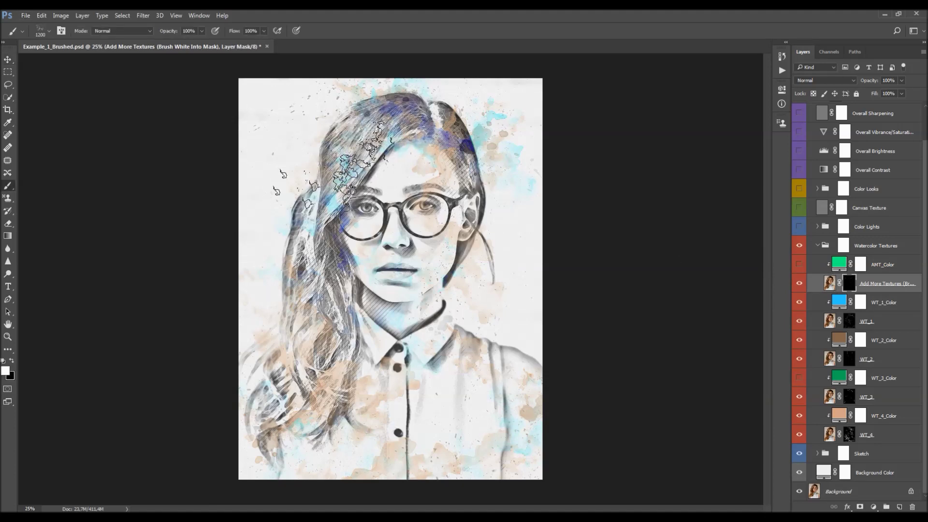
mouse_move(437, 270)
left_mouse_down()
mouse_move(425, 340)
mouse_move(423, 305)
left_mouse_up()
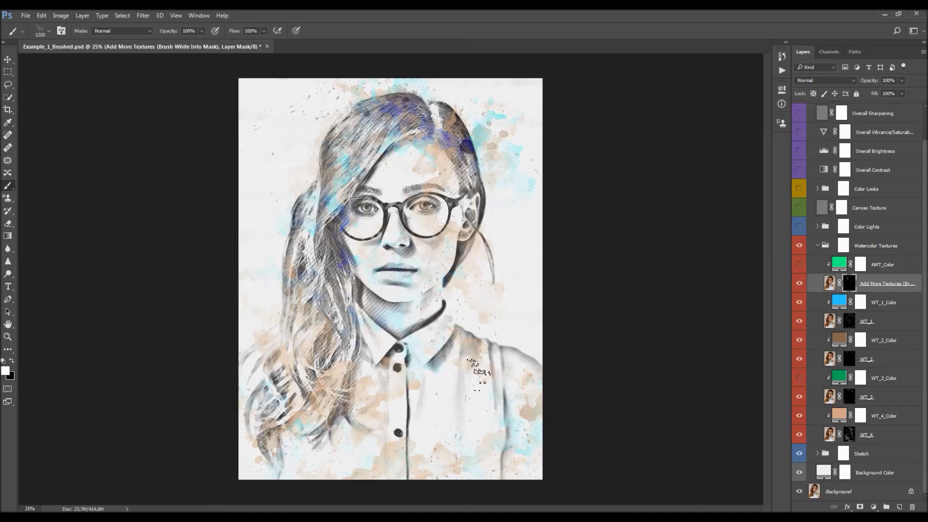
left_click_drag(327, 174, 309, 251)
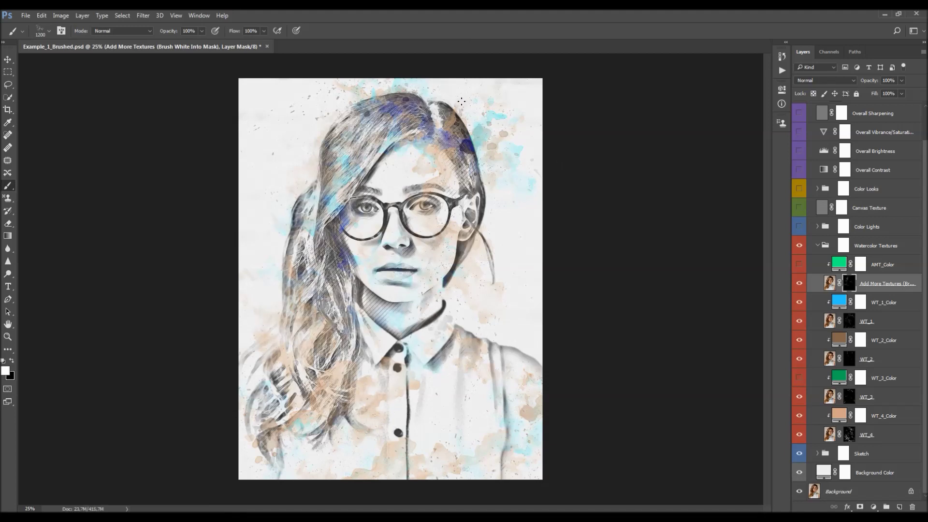
Switch to a 1500 px texture brush and paint more white around the collar and shirt on the Add More Textures mask
right_click(515, 382)
left_click(535, 376)
left_click(435, 309)
mouse_move(459, 416)
left_mouse_down()
mouse_move(580, 455)
mouse_move(487, 373)
mouse_move(631, 469)
left_mouse_up()
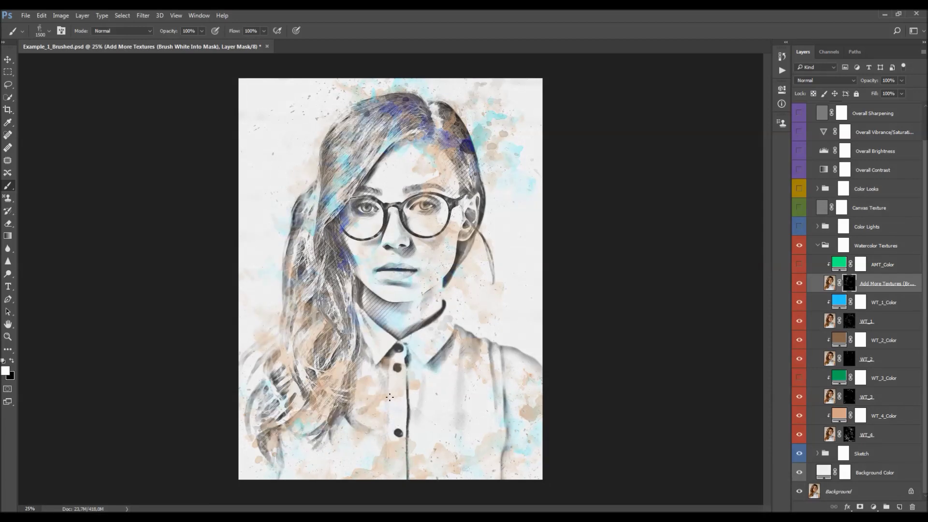
key("v")
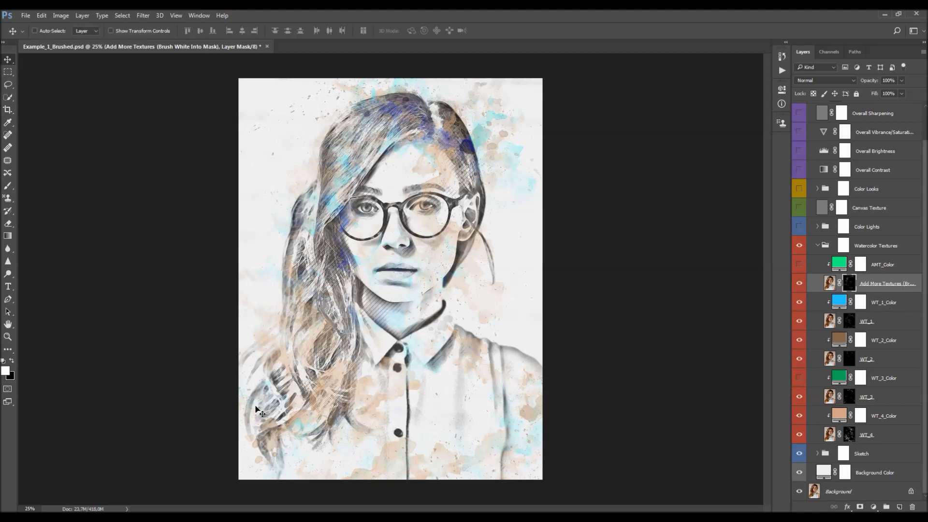
Duplicate all layers from AMT_Color down to WT_4 and merge the copies into one layer
left_click(888, 268)
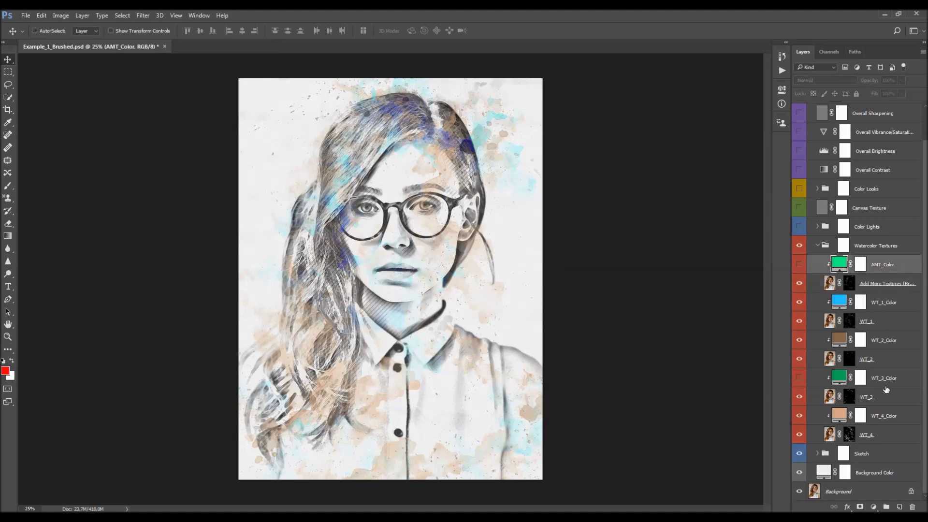
left_click(881, 440, "shift")
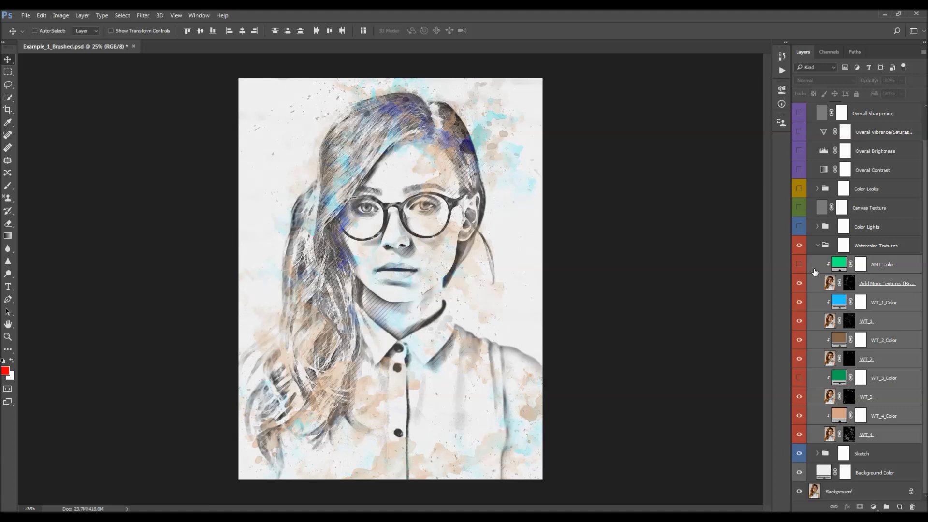
key("ctrl+j")
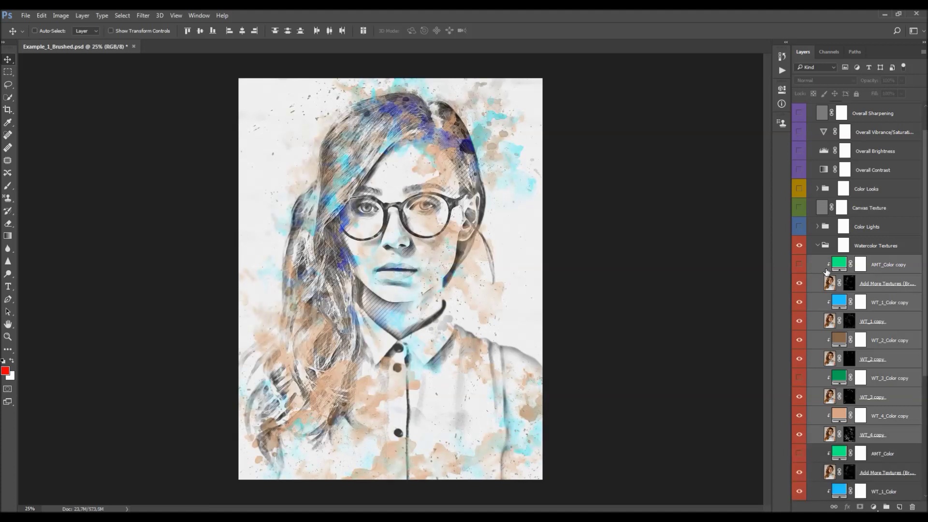
key("ctrl+e")
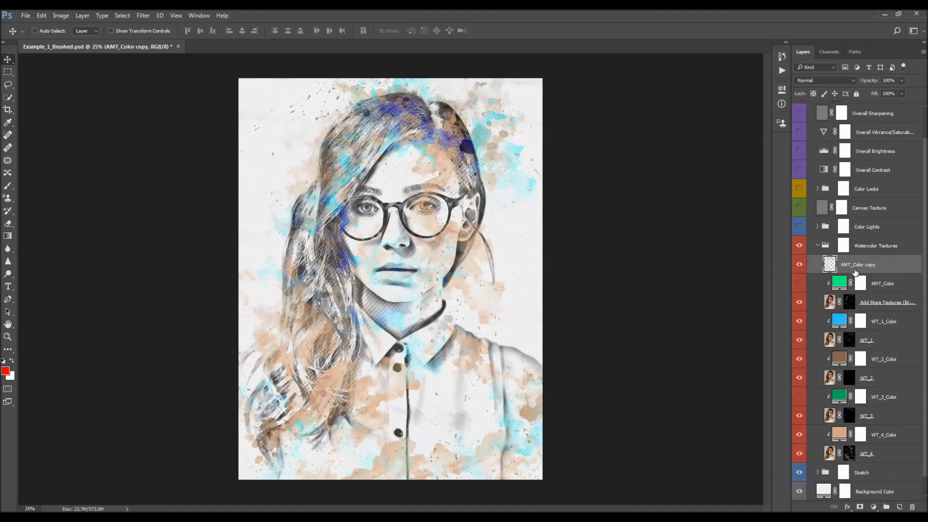
Preview the merged texture copy on and off and lower its opacity to soften the intensified watercolor textures
left_click(800, 265)
left_click(800, 264)
left_click(800, 264)
left_click(799, 264)
left_click_drag(873, 83, 671, 138)
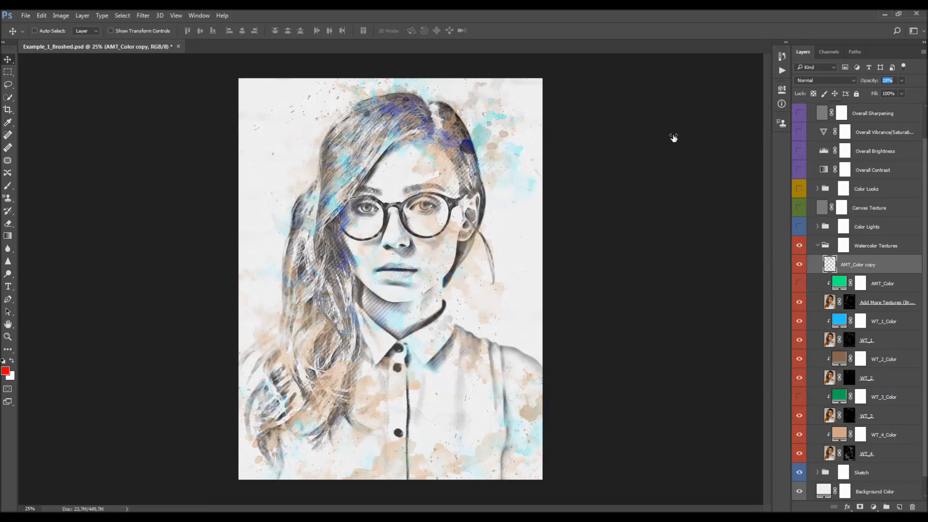
left_click(800, 267)
Collapse the Watercolor Textures group, then turn on and expand the Color Lights group and select its CL_2 layer
left_click(817, 246)
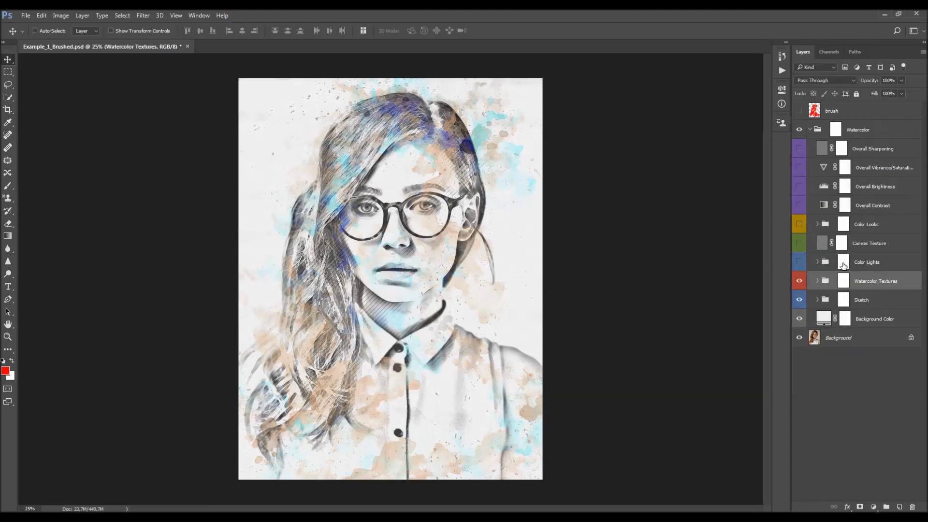
left_click(868, 268)
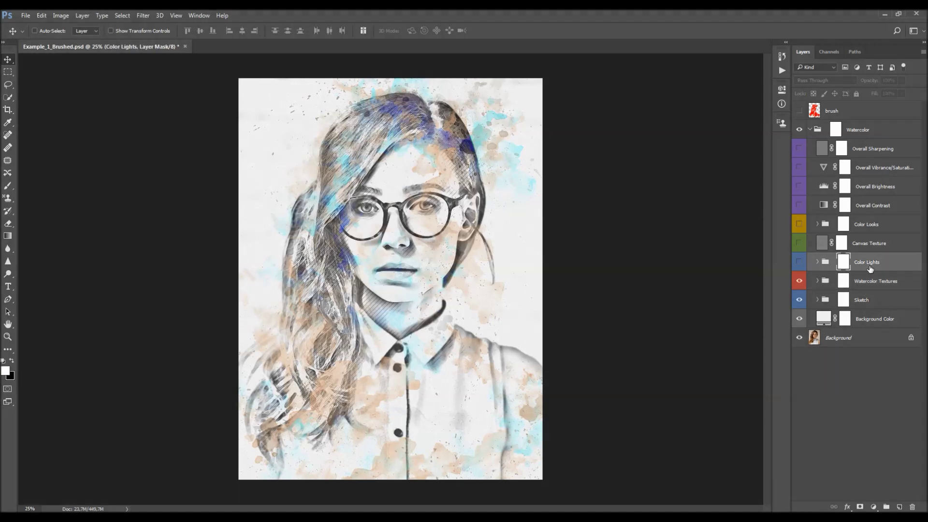
left_click(799, 262)
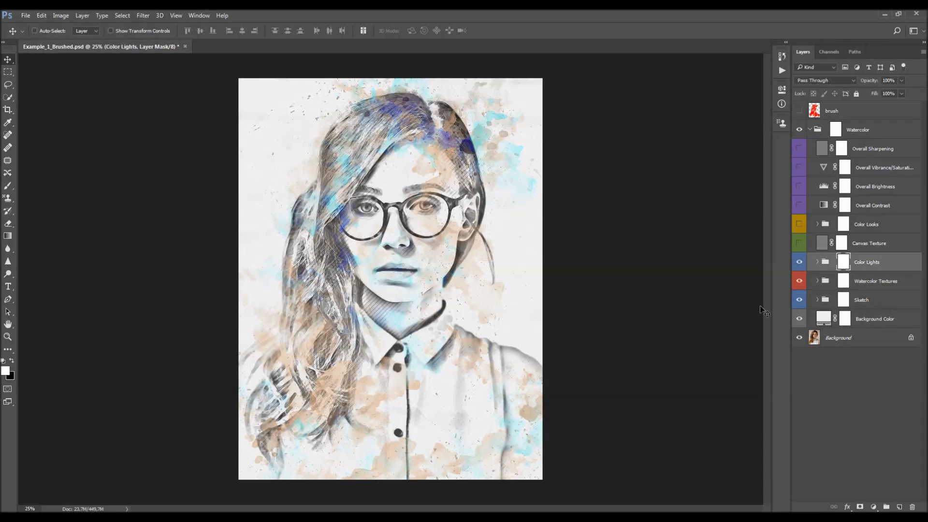
left_click(818, 264)
left_click(874, 302)
left_click(884, 338)
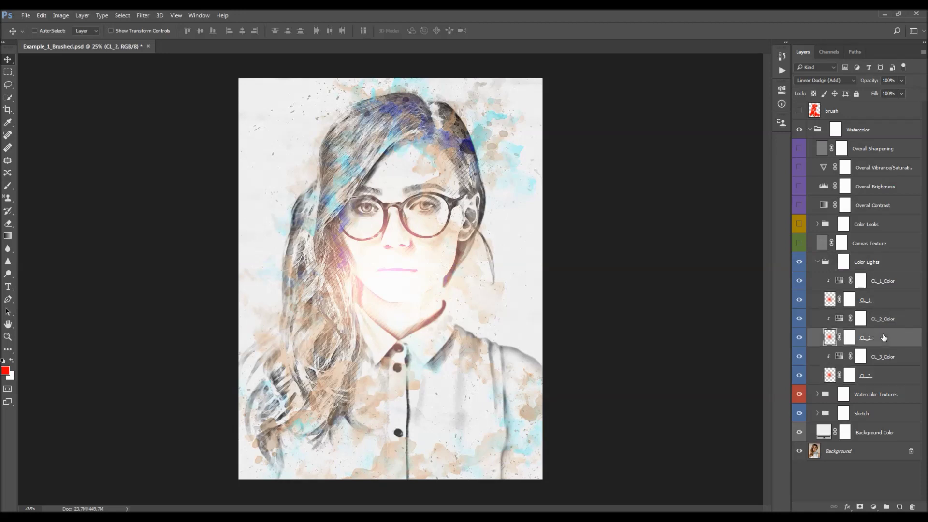
Move the CL_1 light onto the top of the hair, CL_2 onto the hair beside the face, and CL_3 onto the opposite shoulder
left_click(887, 301)
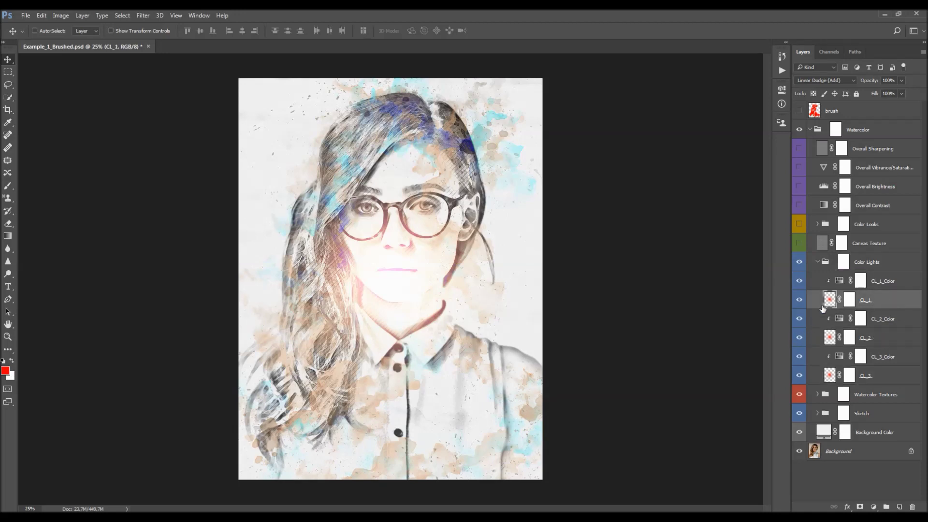
left_click_drag(466, 273, 500, 174)
left_click(831, 341)
left_click_drag(523, 306, 181, 112)
mouse_move(403, 274)
left_mouse_down()
mouse_move(415, 279)
mouse_move(410, 271)
left_mouse_up()
left_click(830, 375)
left_click_drag(690, 325, 609, 302)
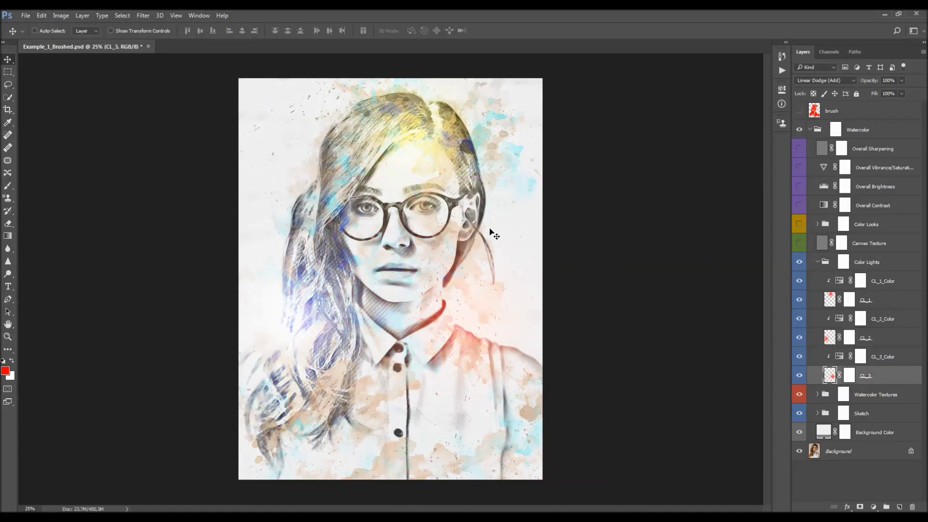
Shift the hue of the CL_1_Color adjustment so the light on top of the hair turns pinkish red
left_click(843, 358)
left_click(841, 319)
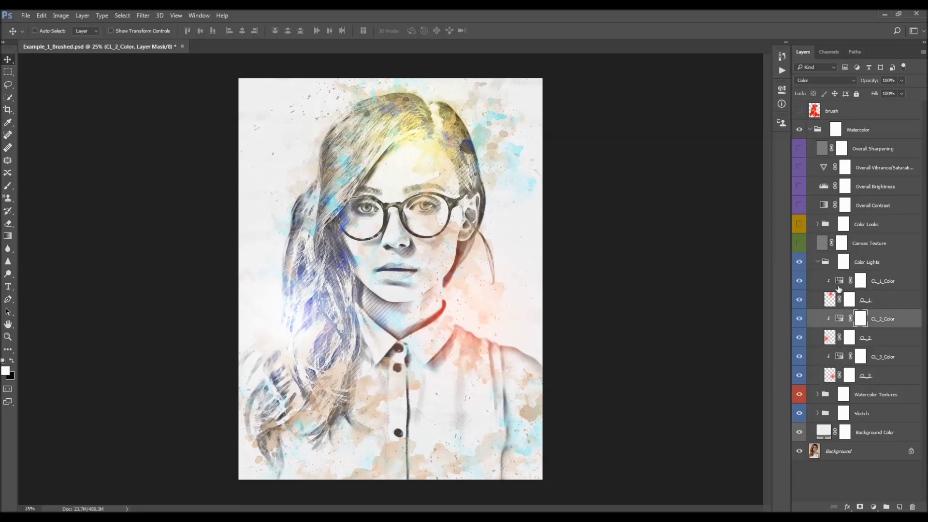
left_click(841, 280)
double_click(839, 281)
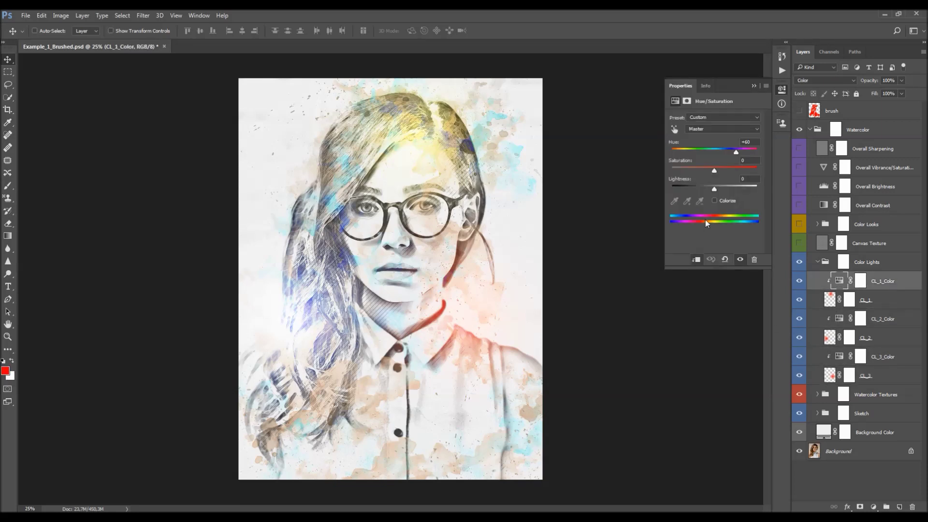
left_click_drag(735, 151, 715, 153)
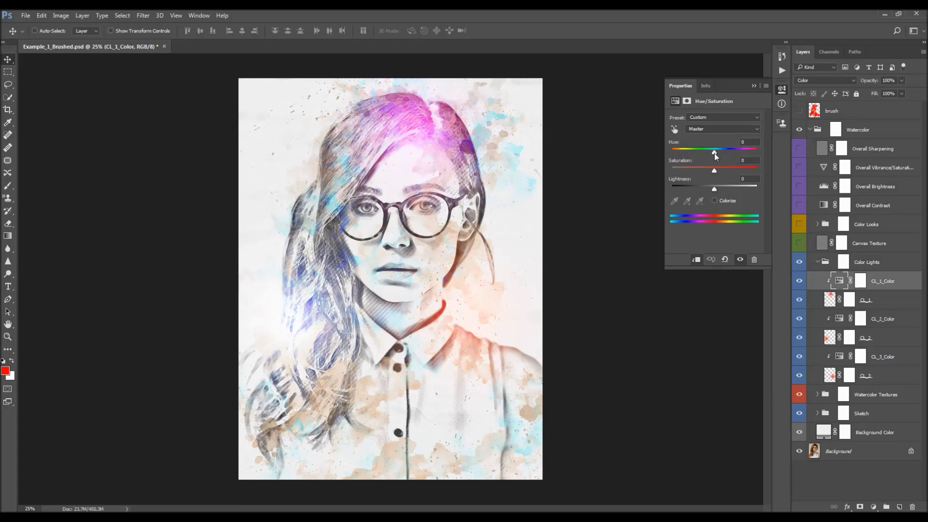
Set the hue to +5 in the CL_2_Color adjustment and to +180 in the CL_3_Color adjustment
left_click(837, 320)
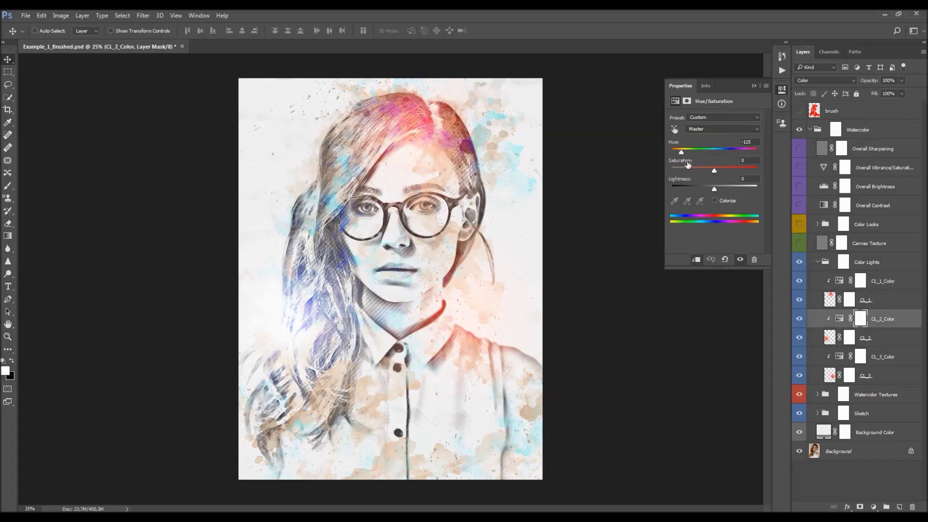
left_click_drag(714, 152, 716, 154)
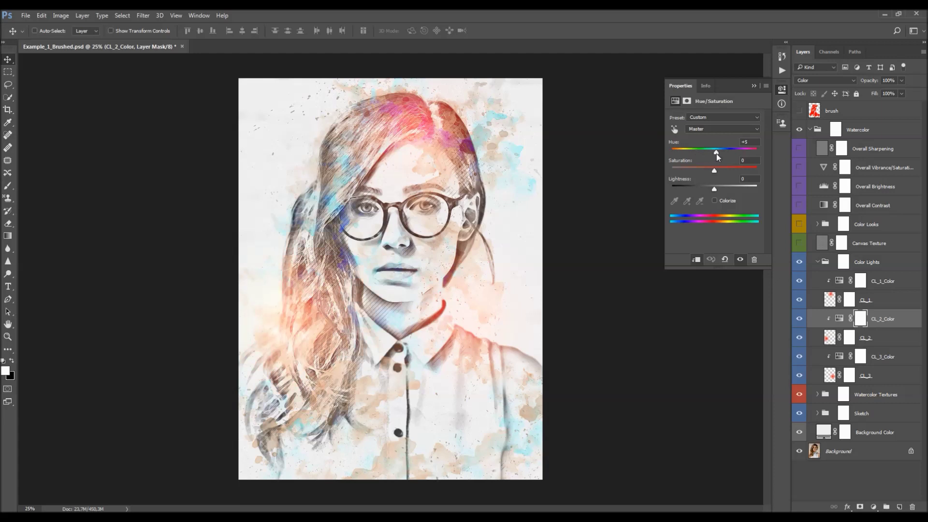
left_click(839, 356)
left_click_drag(717, 153, 771, 156)
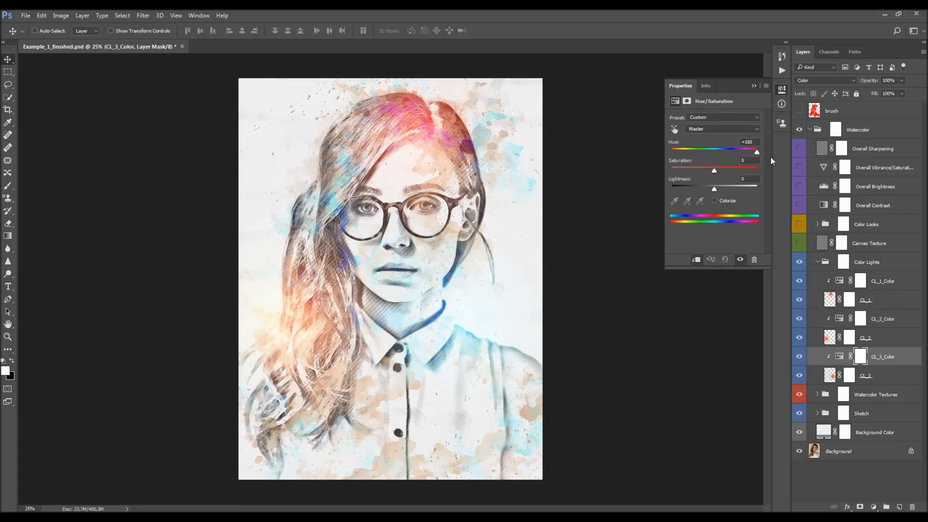
Collapse and hide the Color Lights group and close the adjustment settings
left_click(817, 261)
left_click(799, 262)
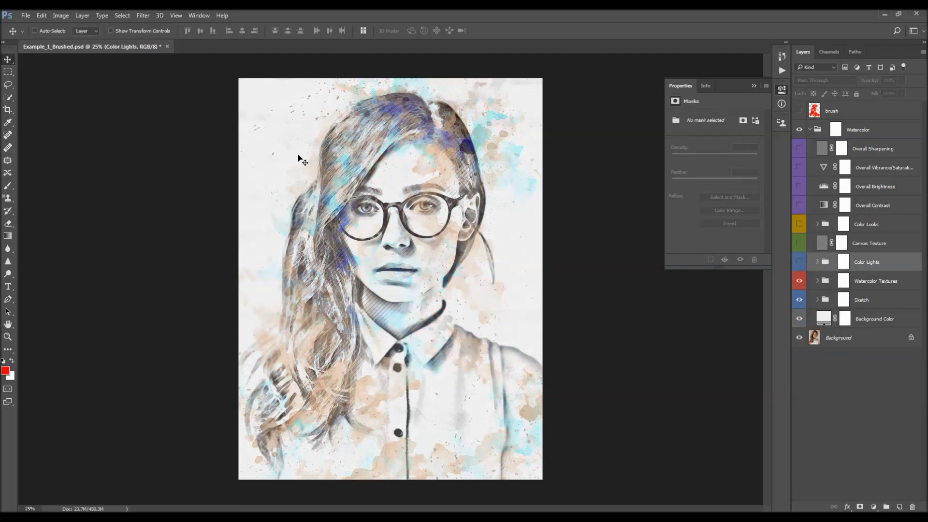
left_click(764, 83)
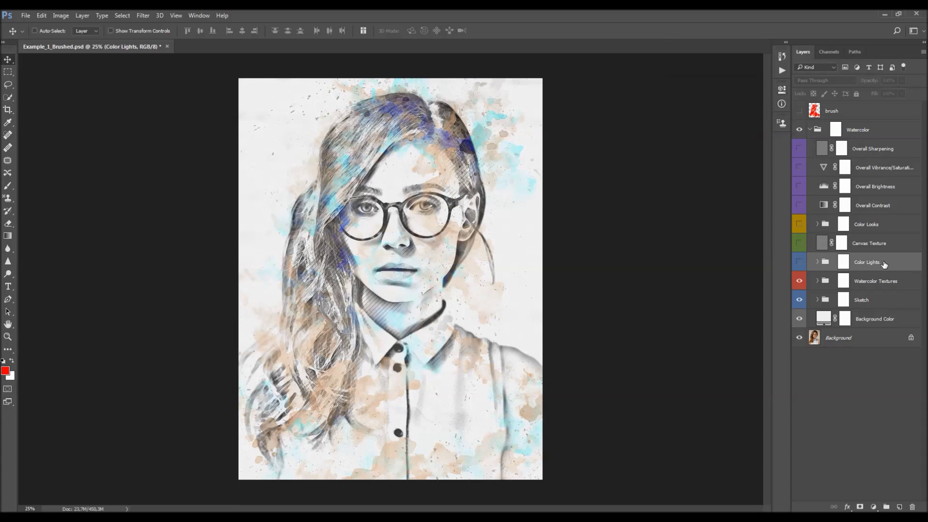
Turn on the Canvas Texture layer and compare the portrait with and without it at 50% zoom
left_click(871, 247)
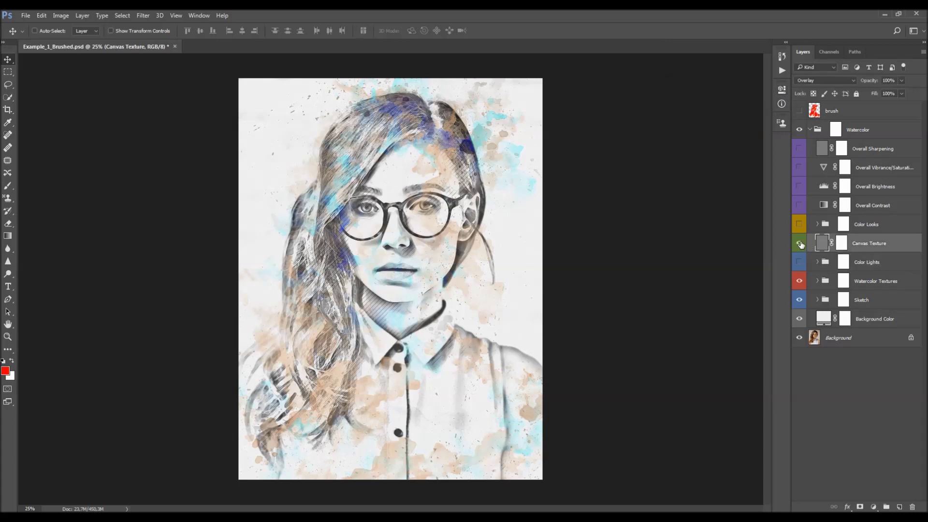
key("z")
left_click(399, 261)
left_click(399, 261)
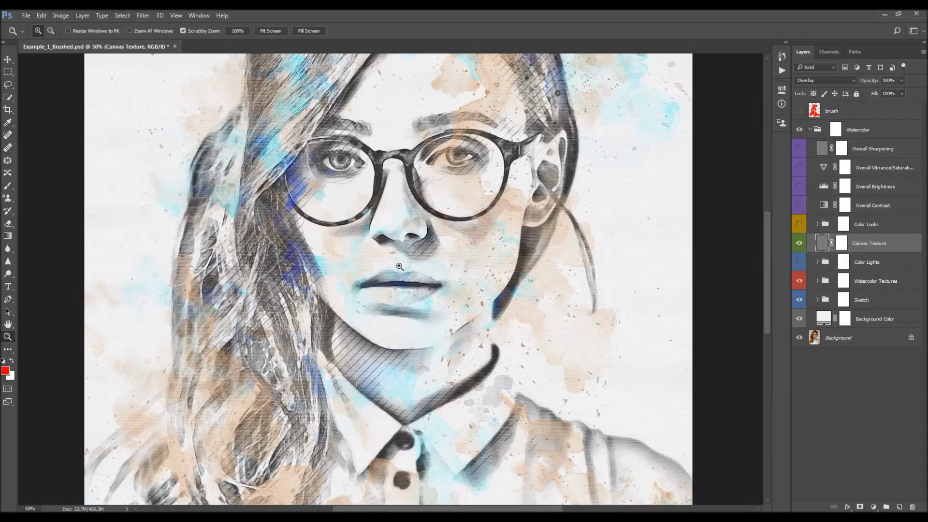
key("v")
left_click(800, 245)
left_click(801, 245)
Compare the canvas texture on and off around the mouth and cheek at 100% zoom
key("z")
left_click(466, 265)
left_click(466, 265)
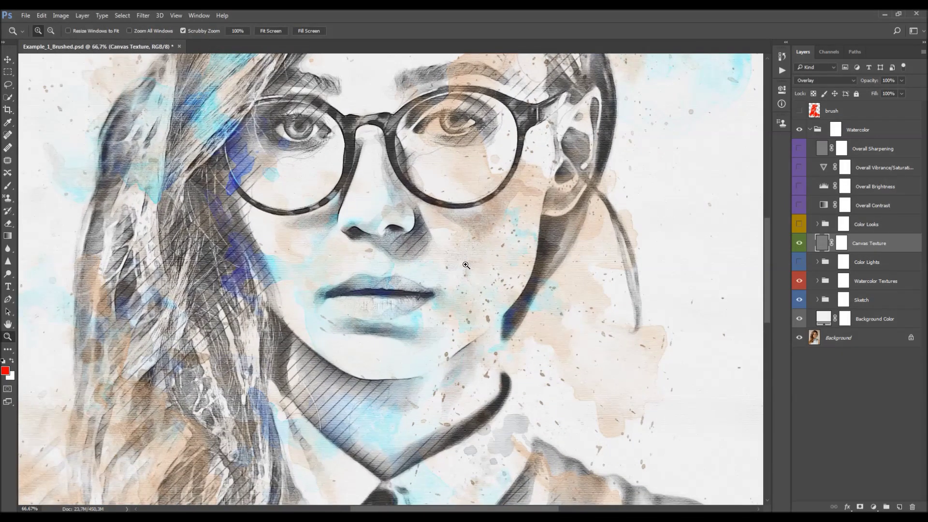
left_click(466, 265)
key("v")
left_click(800, 244)
left_click(800, 244)
left_click(799, 244)
left_click(800, 244)
Adjust the opacity of the Canvas Texture layer while viewing the whole portrait
key("z")
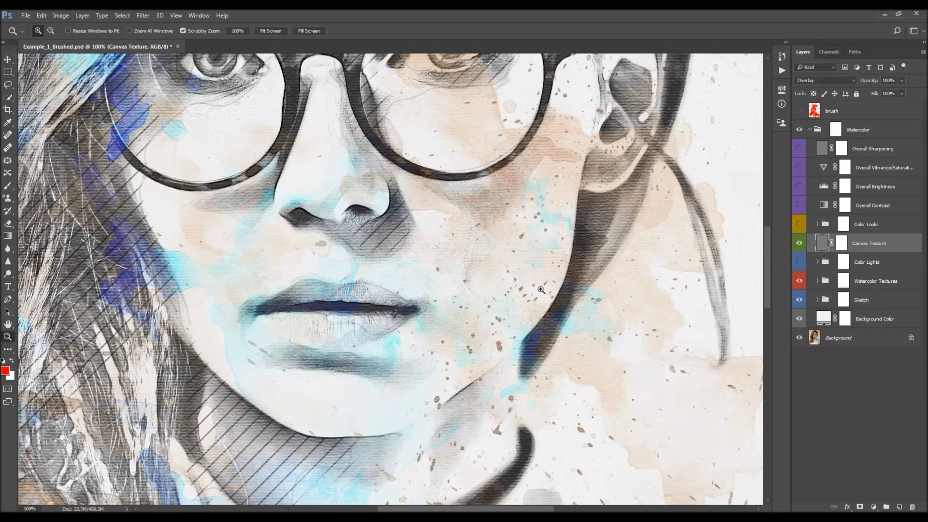
right_click(550, 298)
left_click(563, 303)
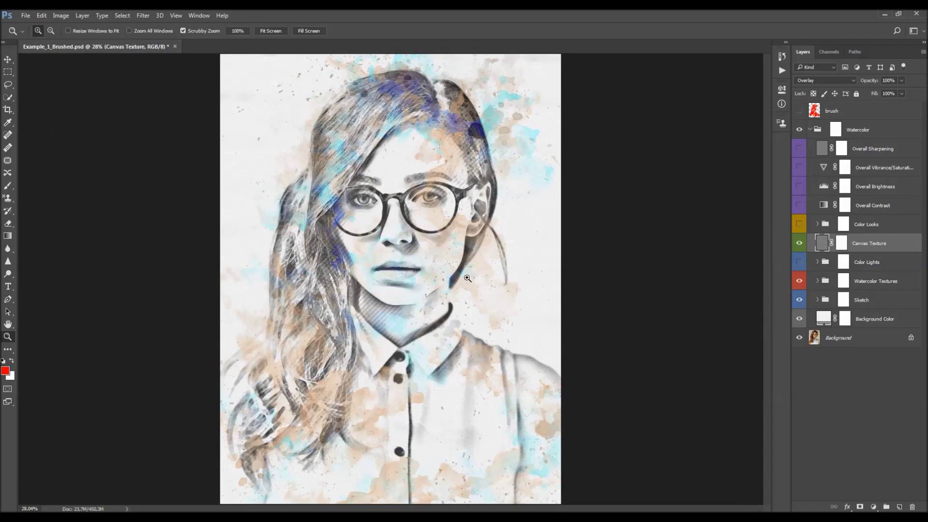
left_click(468, 278)
key("v")
key("ctrl+minus")
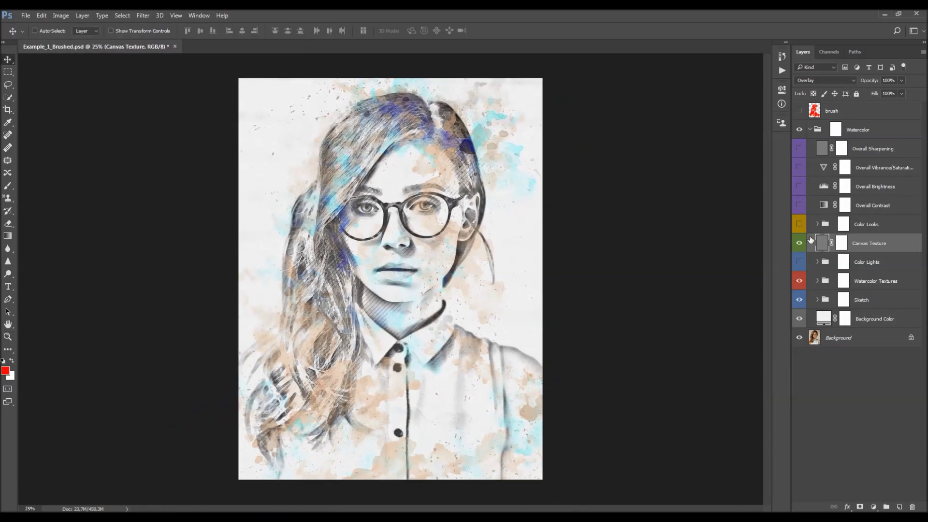
left_click_drag(874, 85, 911, 176)
Turn on and expand the Color Looks group and browse its looks from CL_1 to CL_30
left_click(875, 228)
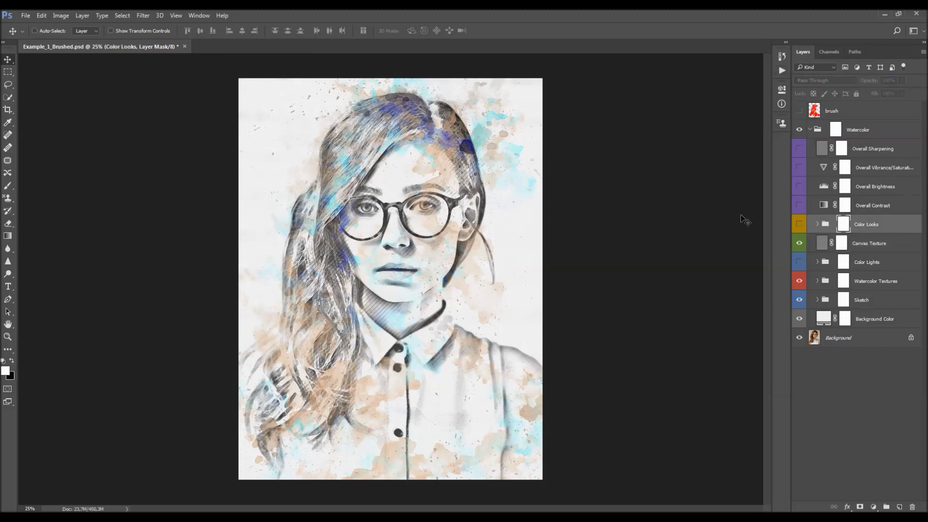
left_click(800, 225)
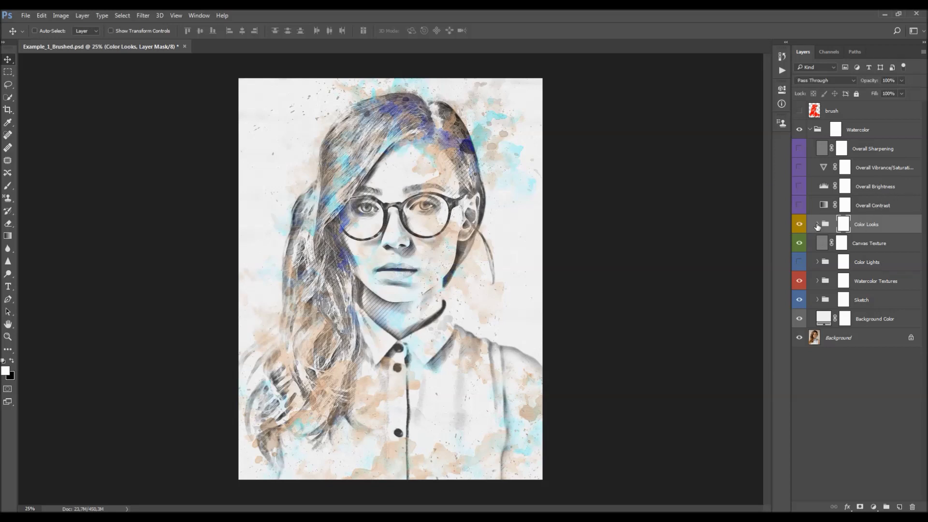
left_click(817, 225)
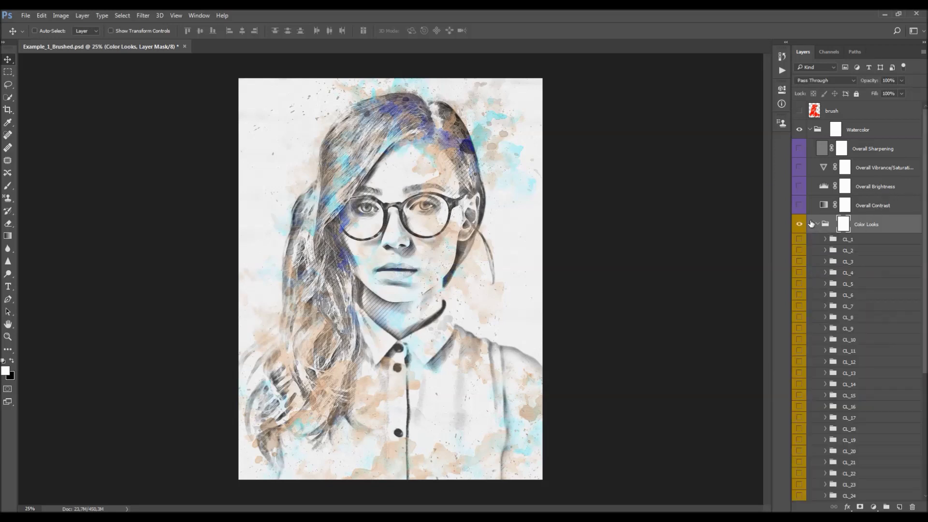
scroll(878, 271, "down", 5)
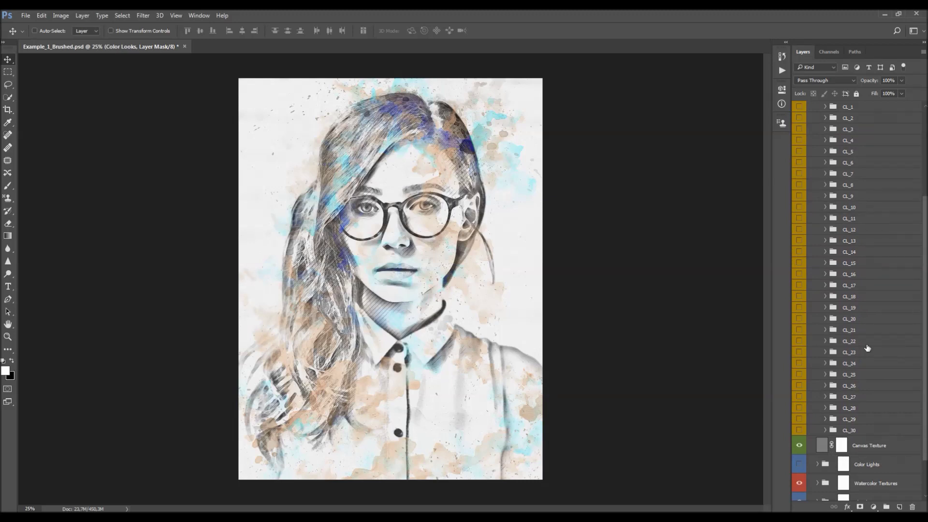
scroll(876, 240, "up", 5)
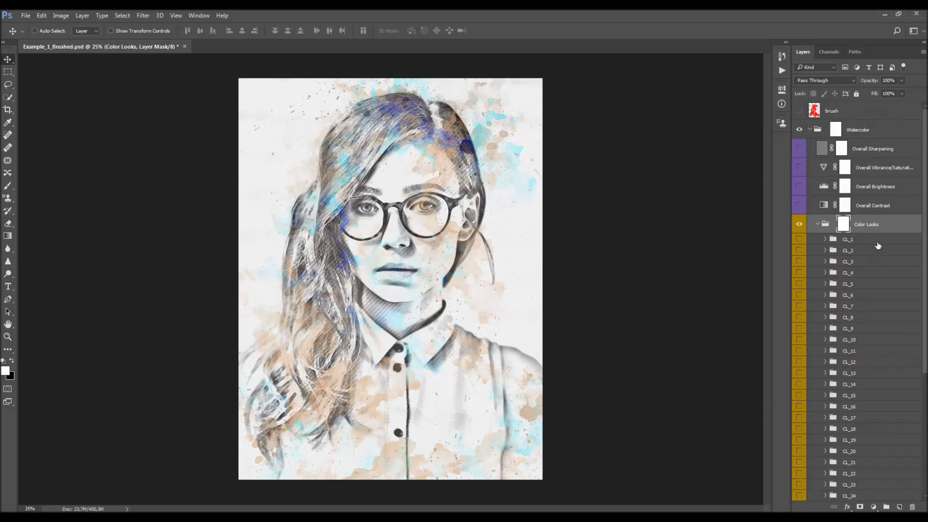
scroll(852, 319, "down", 1)
scroll(853, 359, "up", 1)
Preview the CL_1, CL_2 and CL_3 color looks one by one, switching each on and off
left_click(856, 240)
left_click(799, 239)
left_click(799, 238)
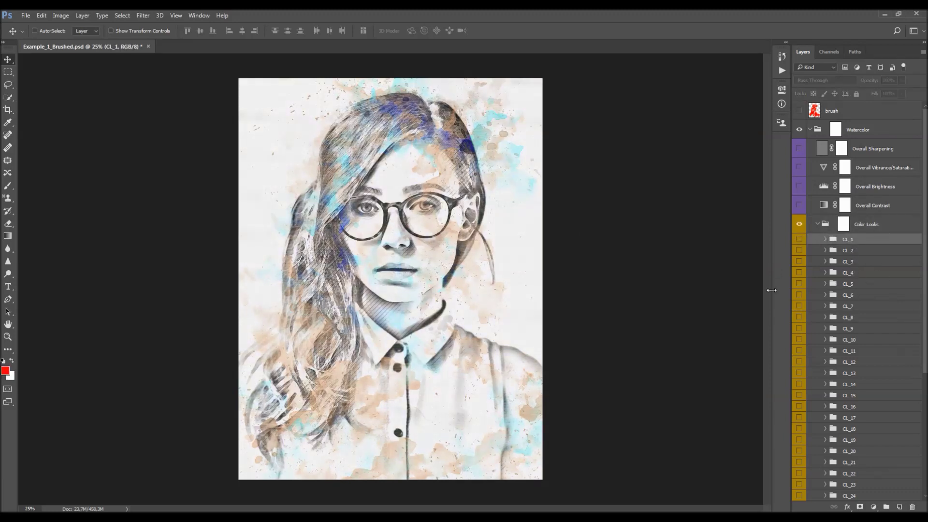
left_click(861, 252)
left_click(800, 250)
left_click(799, 250)
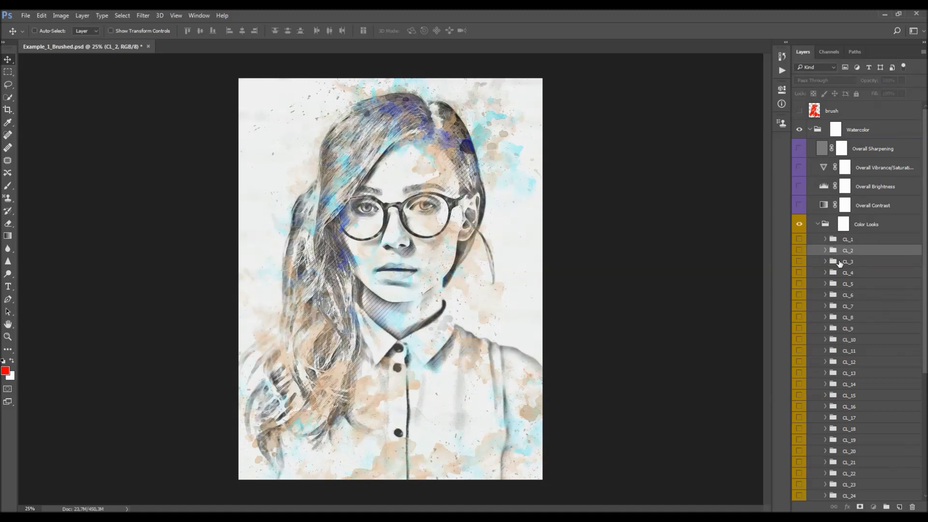
left_click(808, 261)
left_click(799, 262)
left_click(799, 262)
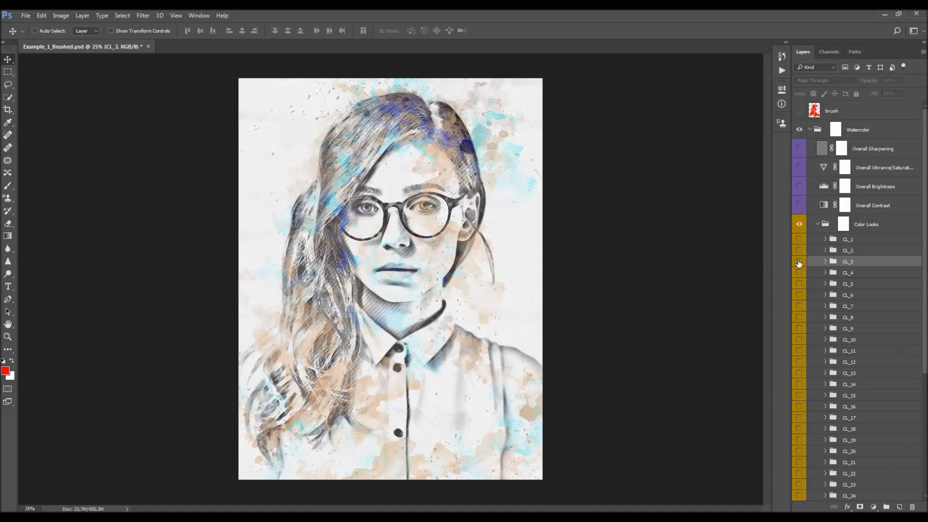
Try combining the CL_3 and CL_14 color looks with CL_14 at 57% opacity, and hide both again
left_click(799, 261)
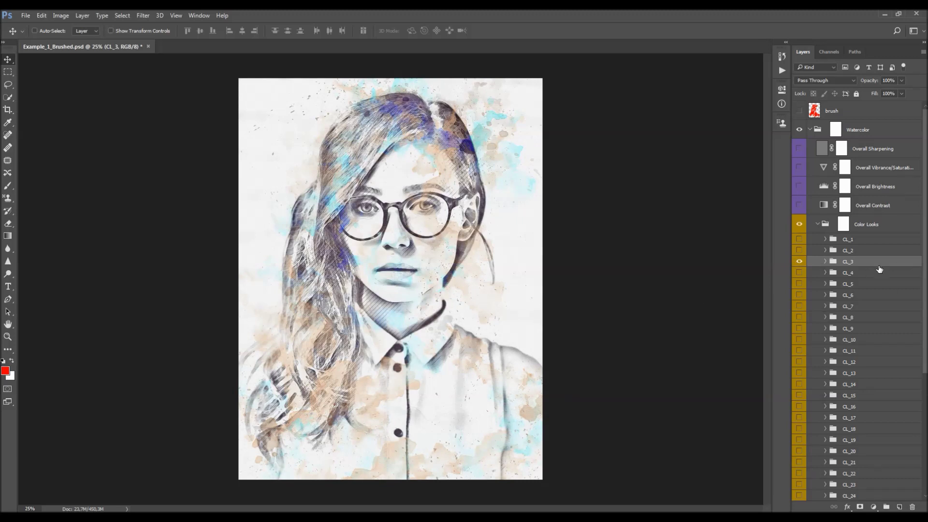
left_click_drag(874, 82, 635, 121)
left_click(799, 386)
left_click(852, 385)
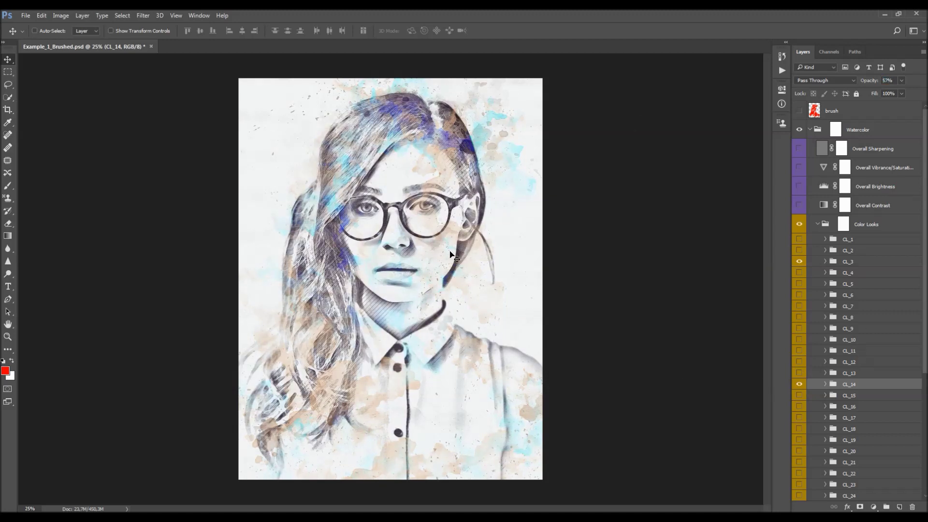
left_click_drag(800, 388, 801, 264)
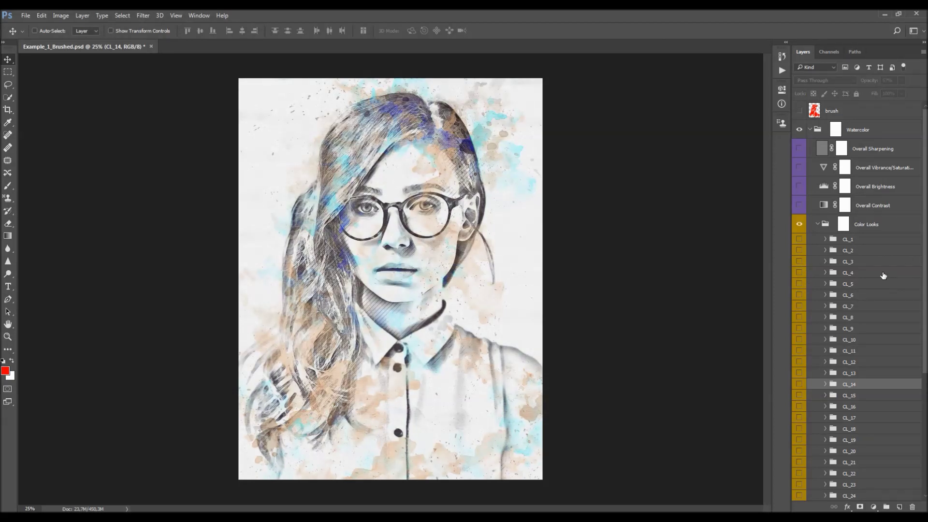
Turn on the CL_5 color look and lower its opacity to 54%
left_click(816, 286)
left_click(799, 284)
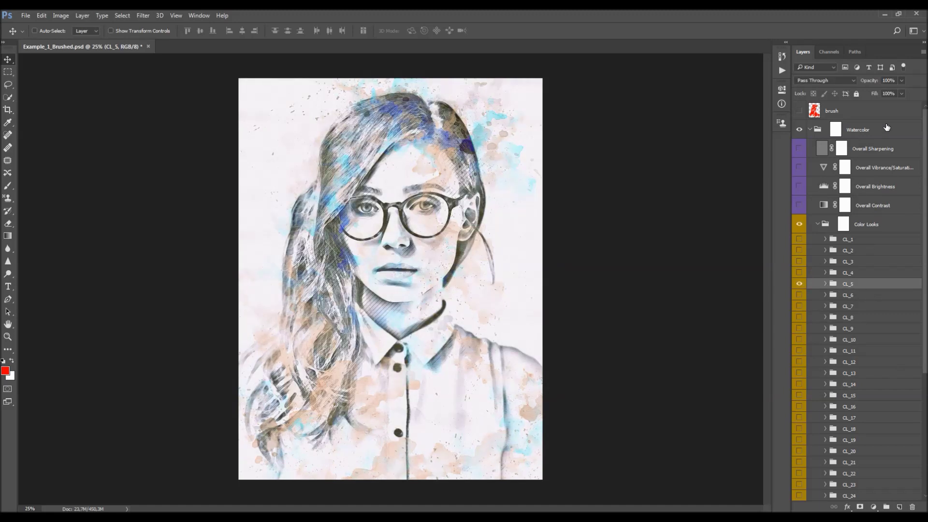
left_click_drag(870, 80, 926, 160)
left_click_drag(521, 156, 448, 173)
Add the CL_20 color look on top of CL_5 and lower its opacity to 62%
scroll(898, 267, "down", 6)
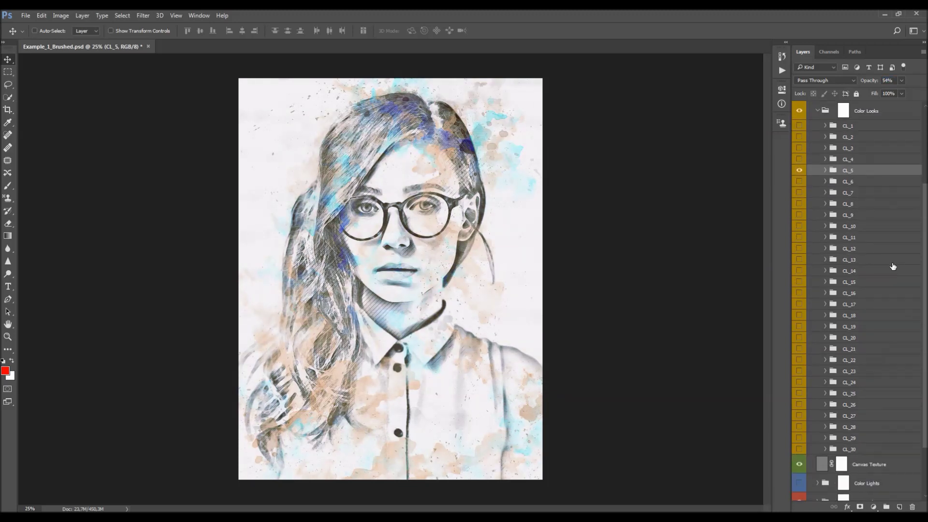
left_click(850, 337)
left_click(799, 337)
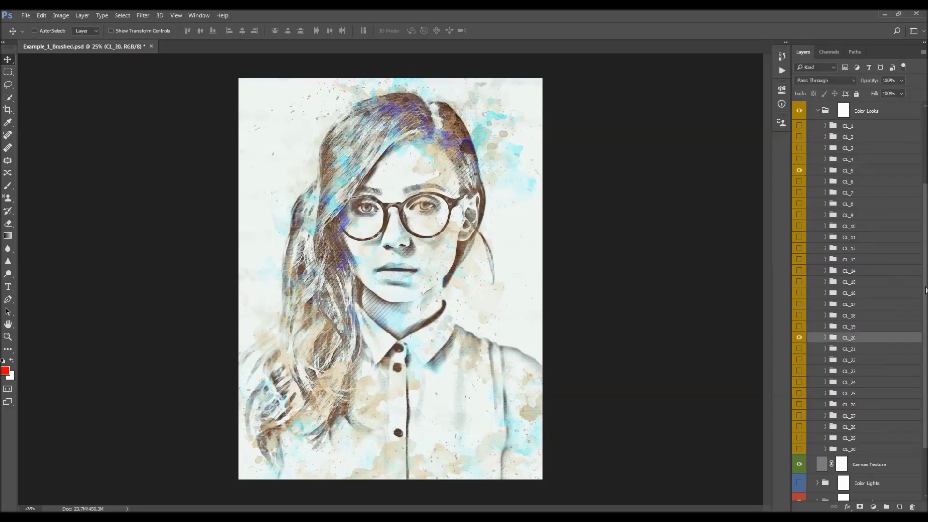
mouse_move(870, 81)
left_mouse_down()
mouse_move(547, 128)
mouse_move(871, 157)
mouse_move(618, 192)
mouse_move(651, 200)
left_mouse_up()
Collapse the Color Looks group and toggle its visibility to compare the combined looks, leaving it on
scroll(841, 222, "up", 5)
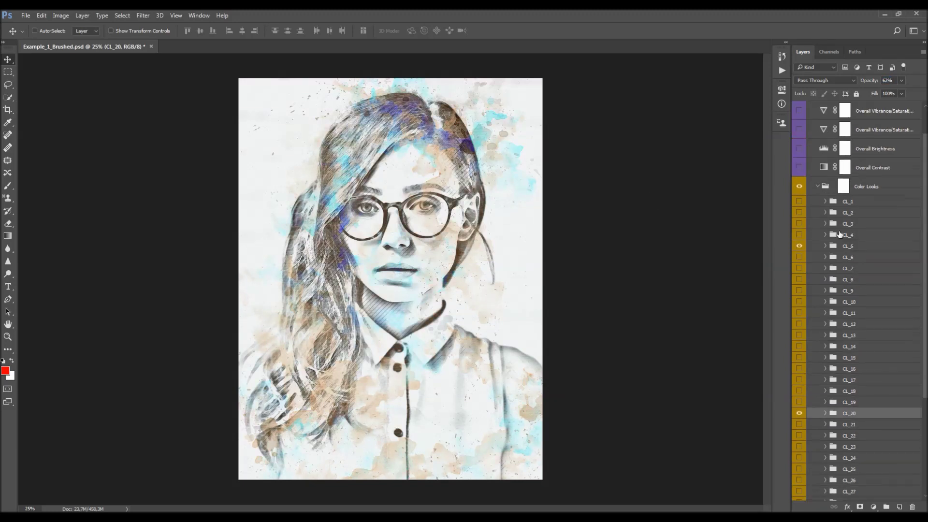
left_click(865, 224)
left_click(817, 224)
left_click(799, 224)
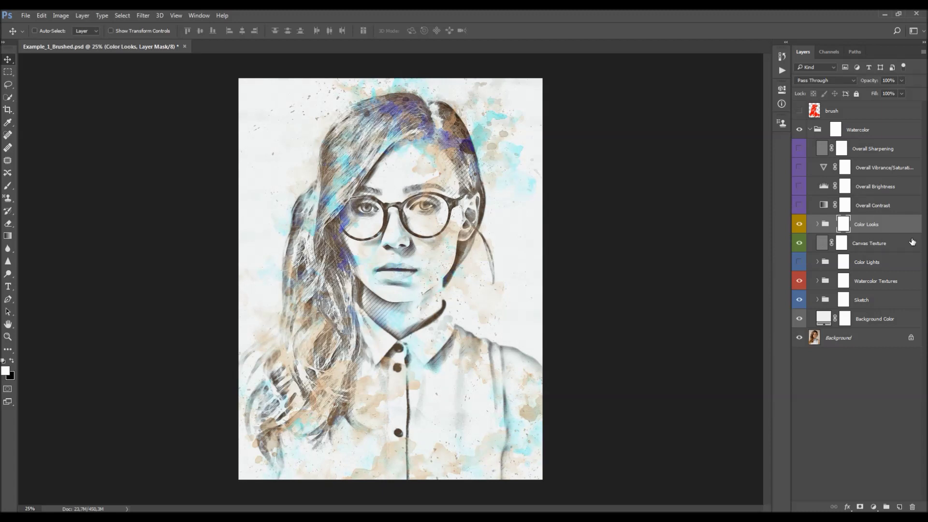
Turn on the Overall Contrast layer and adjust its opacity
left_click(898, 208)
left_click(799, 206)
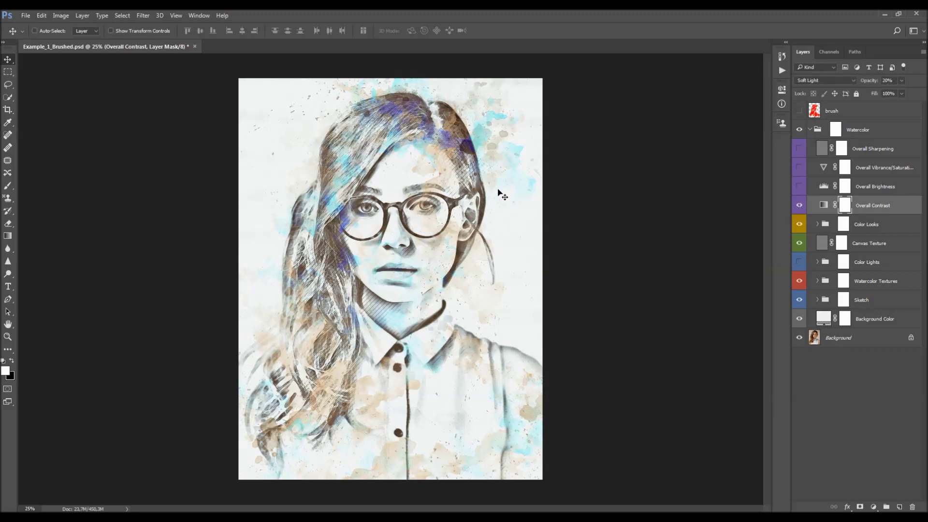
left_click_drag(871, 80, 485, 163)
Turn on the Overall Brightness layer and set its Levels to input black 5 and output range 2 to 252, comparing before and after
left_click(904, 189)
left_click(799, 187)
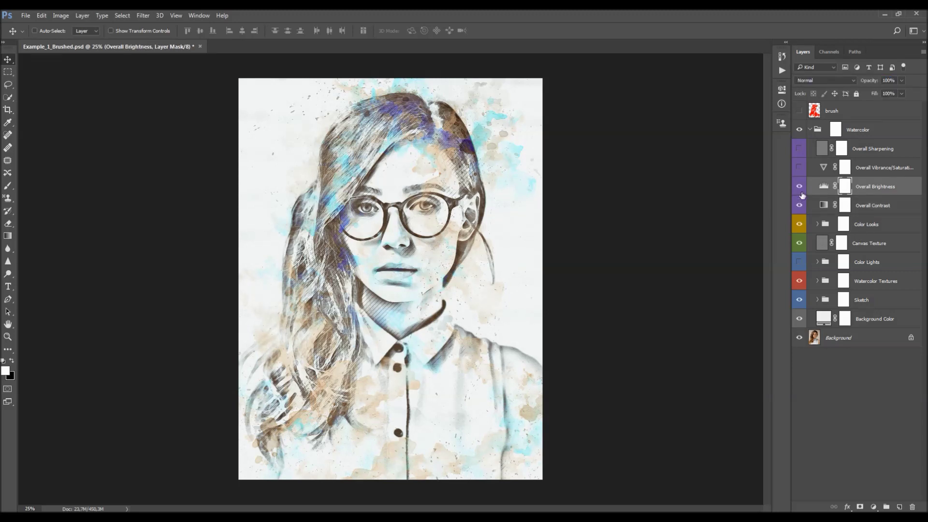
double_click(823, 186)
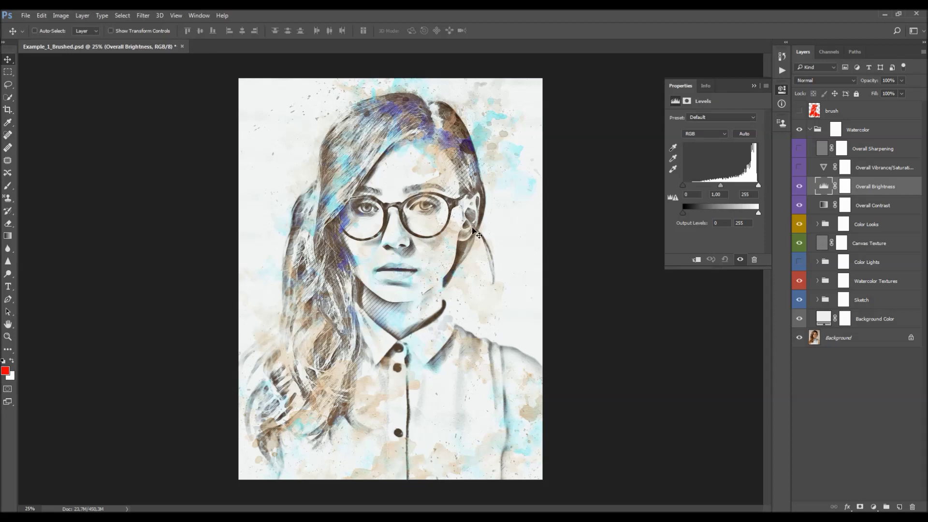
left_click_drag(682, 185, 659, 193)
mouse_move(722, 187)
left_mouse_down()
mouse_move(711, 188)
mouse_move(721, 186)
left_mouse_up()
left_click_drag(752, 214, 763, 213)
left_click(800, 188)
left_click(800, 188)
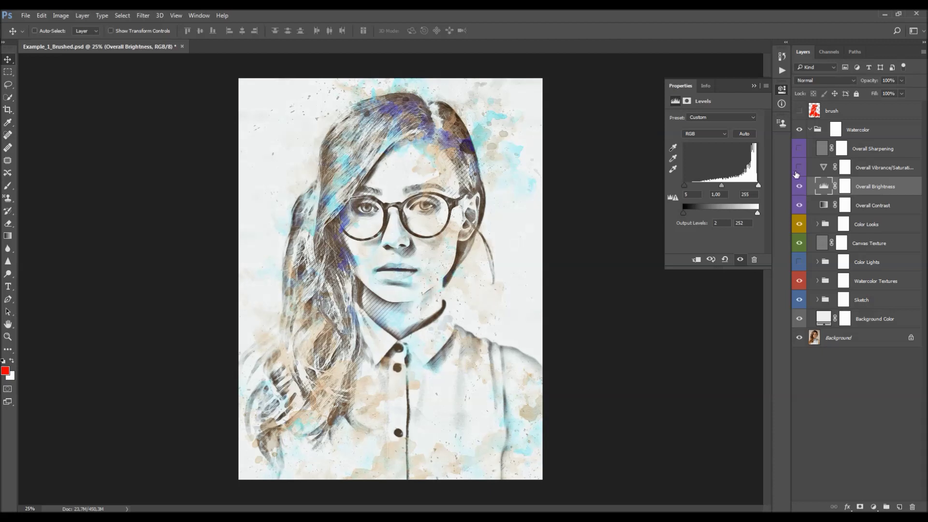
left_click(754, 86)
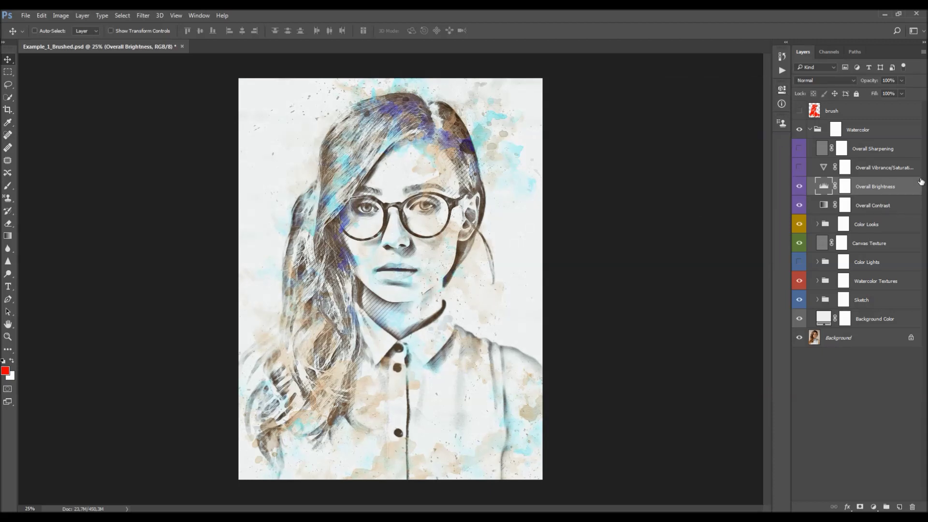
Turn on the Overall Vibrance/Saturation layer, adjust its vibrance and saturation, and toggle the layer to compare, leaving it on
left_click(887, 170)
left_click(800, 168)
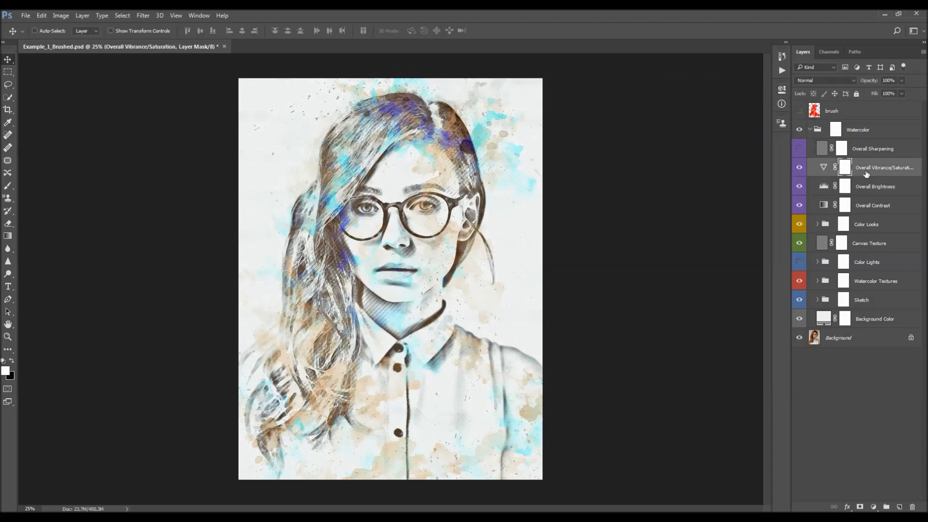
double_click(823, 167)
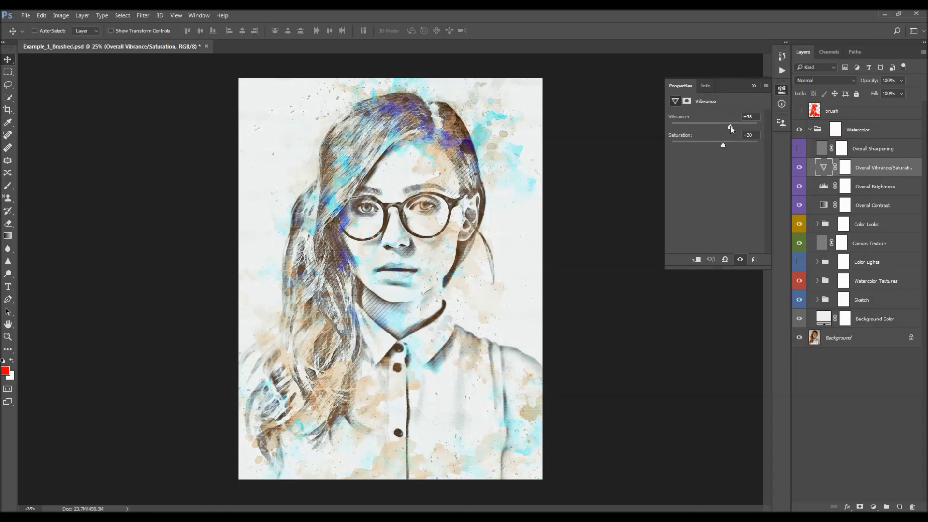
left_click_drag(723, 142, 704, 144)
left_click(800, 167)
left_click(800, 167)
Toggle the Overall Sharpening layer to compare its effect and delete that layer
left_click(892, 151)
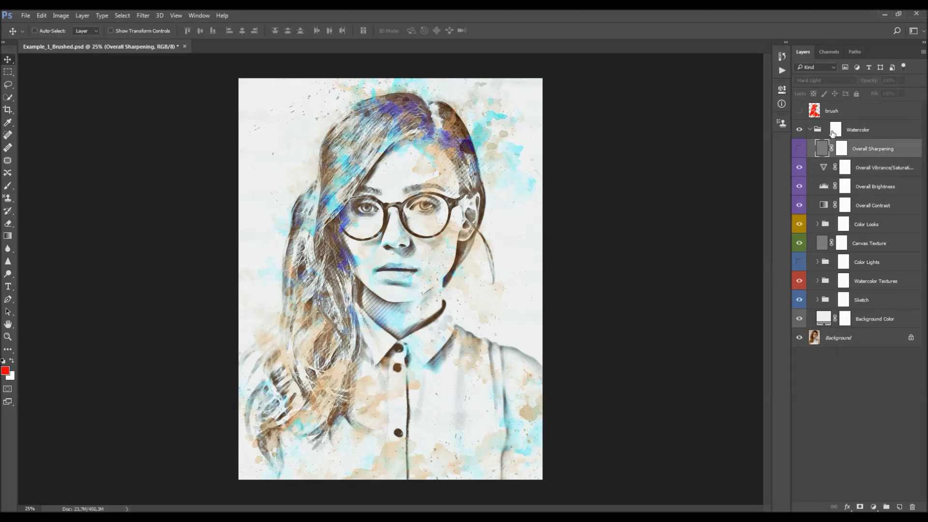
left_click(799, 149)
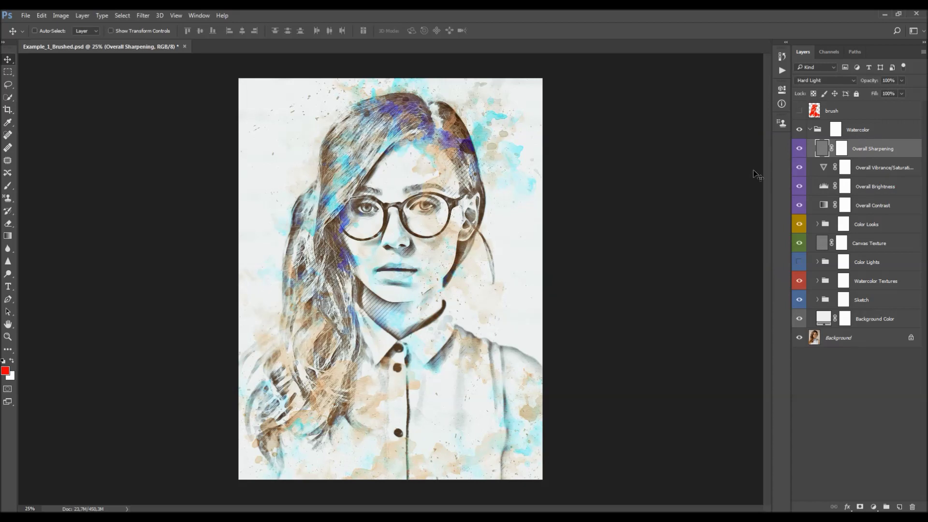
left_click(800, 148)
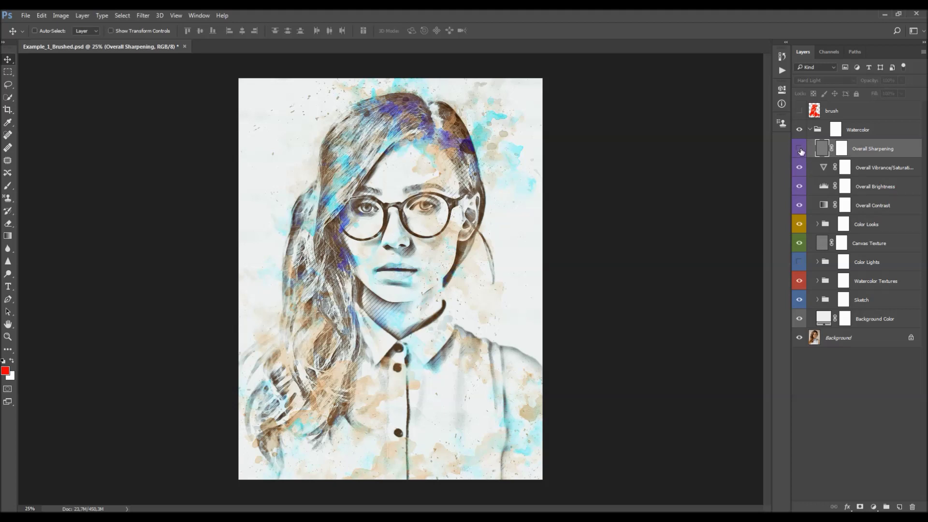
key("Delete")
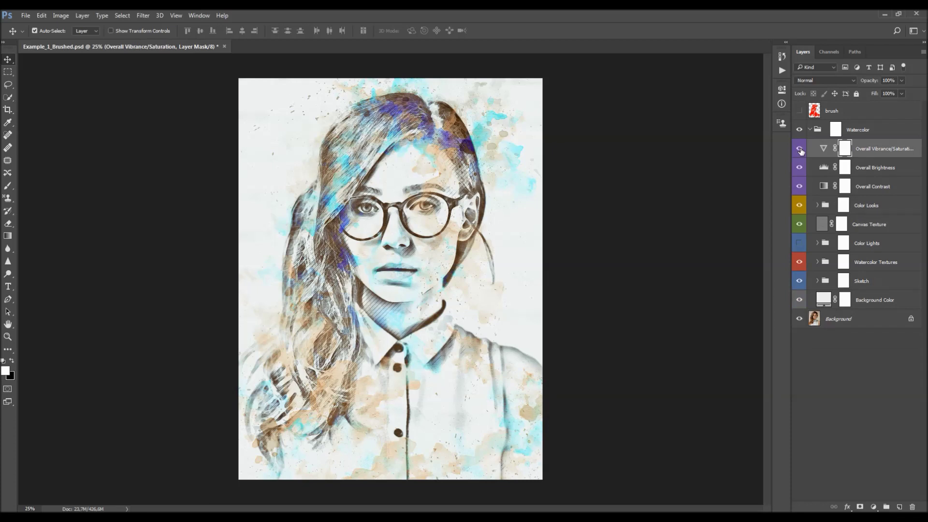
left_click(800, 149)
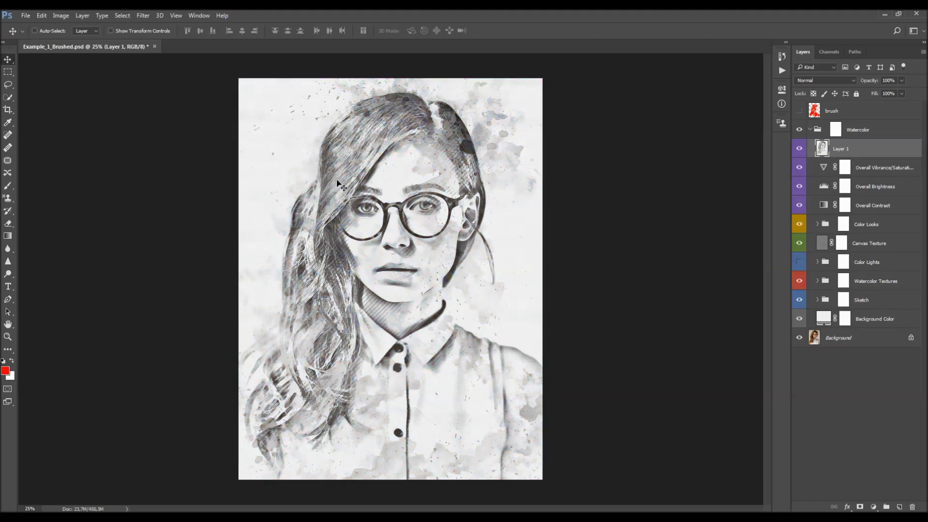
Apply a High Pass filter with a small radius to the desaturated Layer 1 and blend it in Hard Light mode at full opacity
left_click(143, 16)
mouse_move(208, 198)
left_click(285, 216)
type("1")
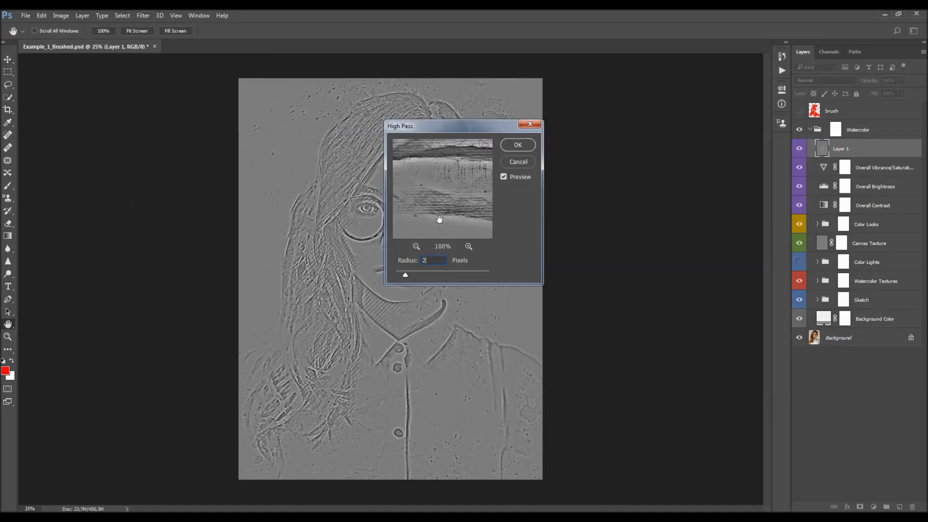
left_click(522, 145)
left_click(825, 81)
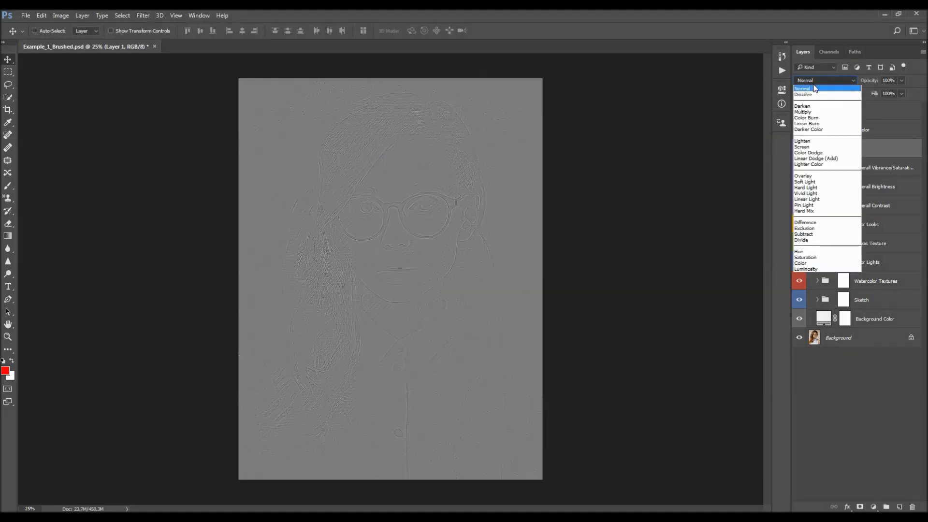
left_click(816, 189)
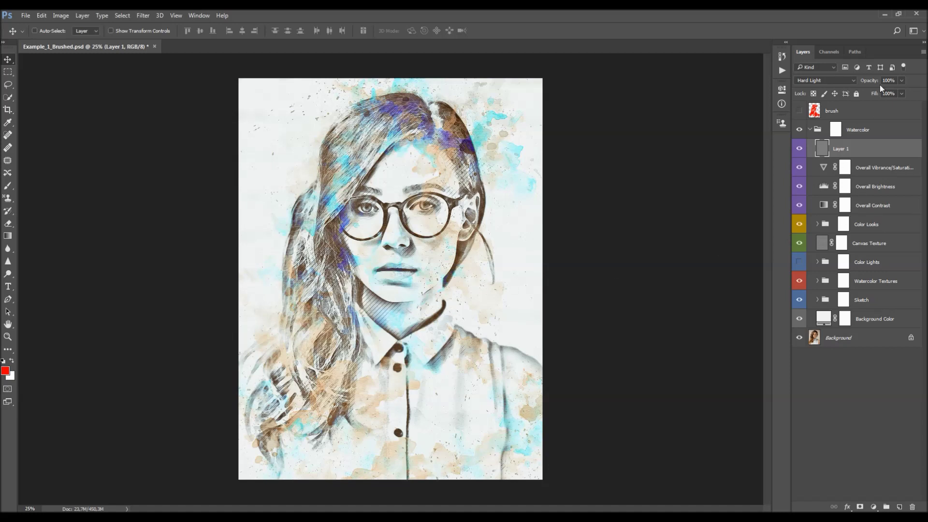
left_click_drag(876, 83, 925, 180)
Collapse the Watercolor group and examine the face, hair and shirt of the watercolor portrait up close
left_click(868, 129)
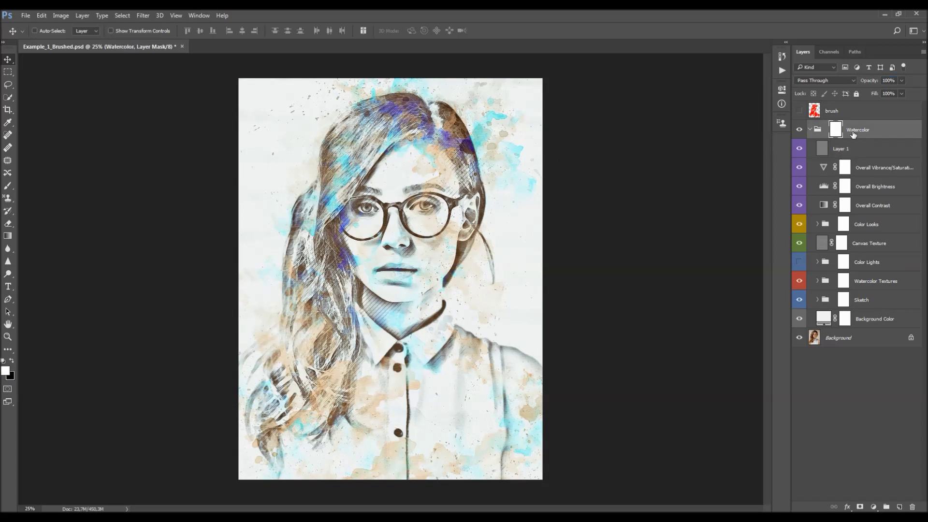
left_click(810, 130)
key("z")
left_click(412, 215)
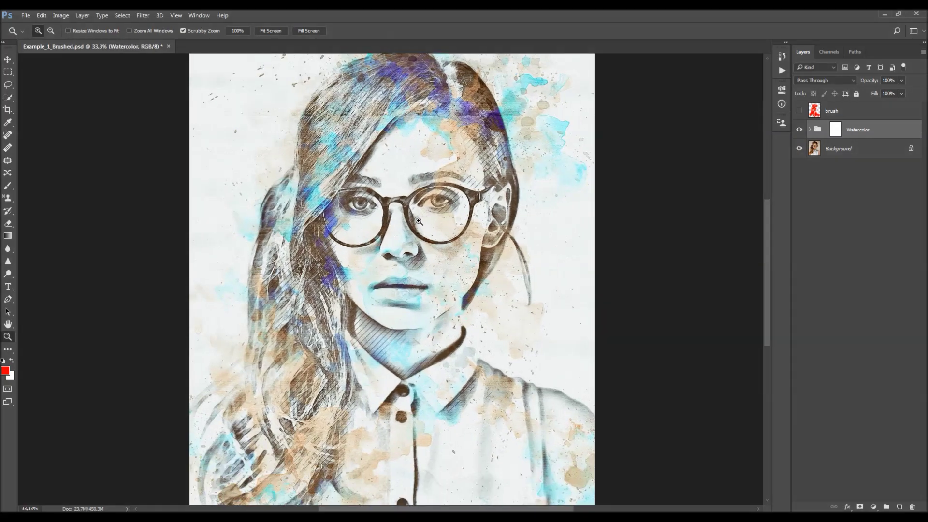
left_click(419, 221)
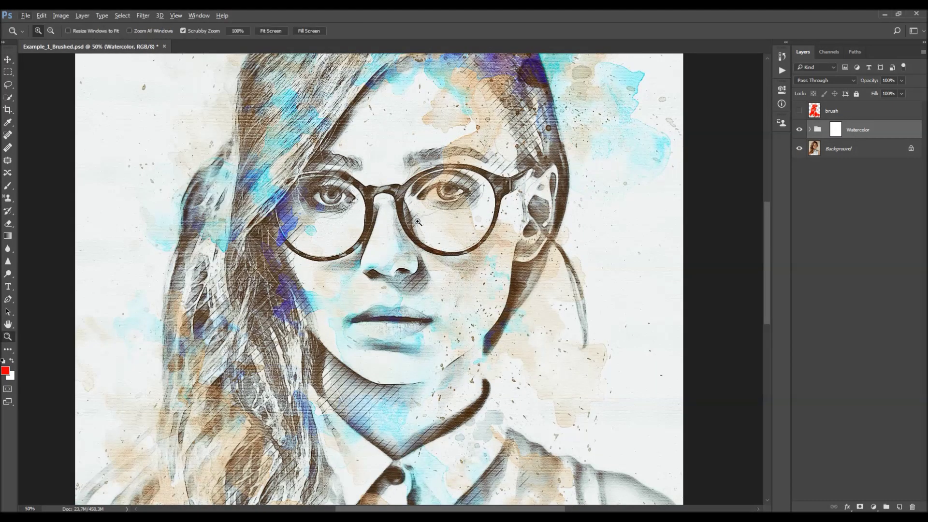
left_click(418, 221, "alt")
key("alt+v")
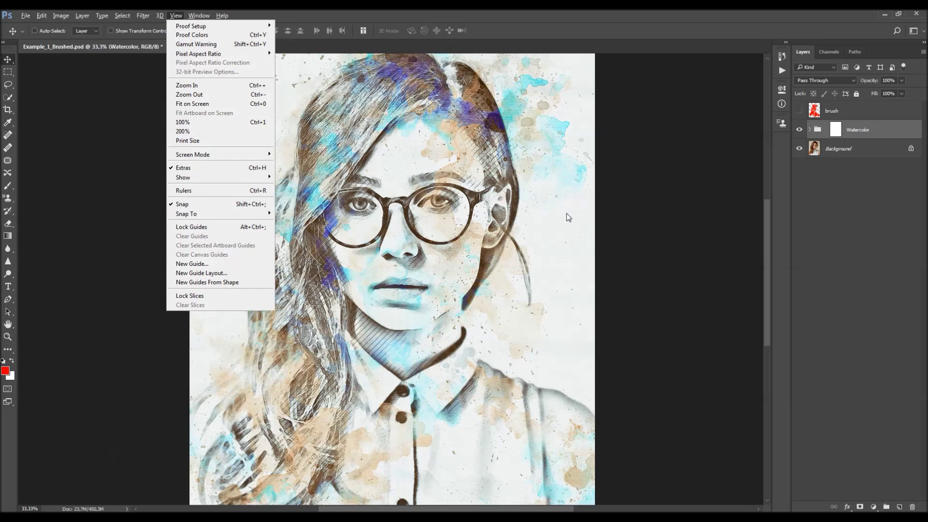
left_click(567, 212)
scroll(644, 239, "down", 3)
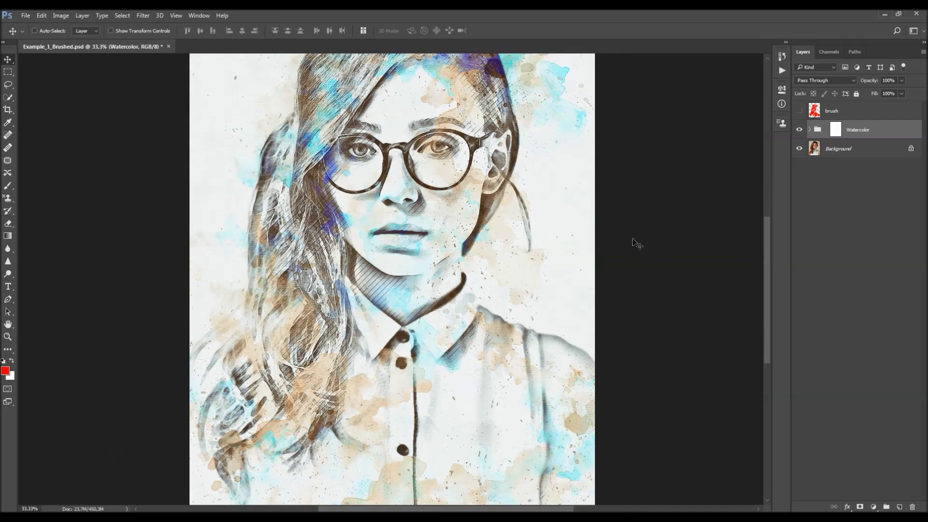
scroll(634, 249, "down", 2)
scroll(631, 251, "up", 3)
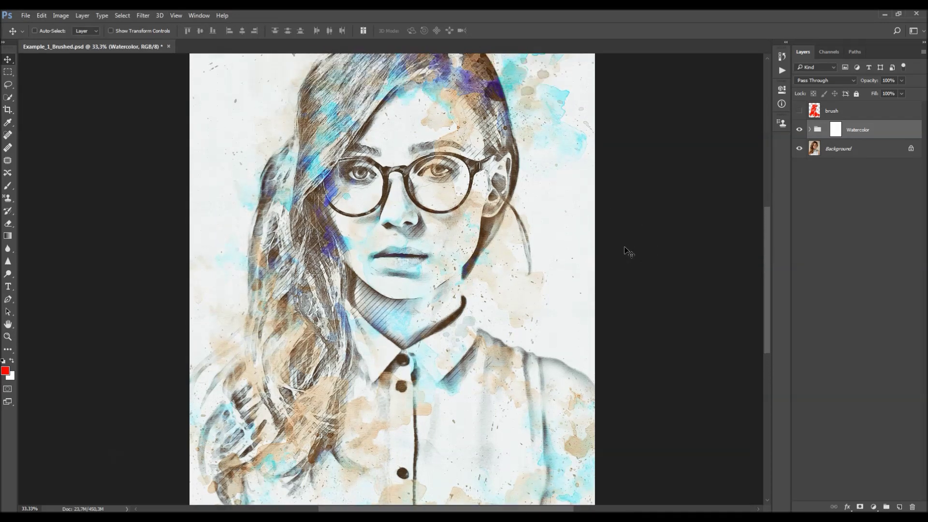
Delete the Watercolor group and show the brush layer, ready for running the Watercolor action again
key("Delete")
key("z")
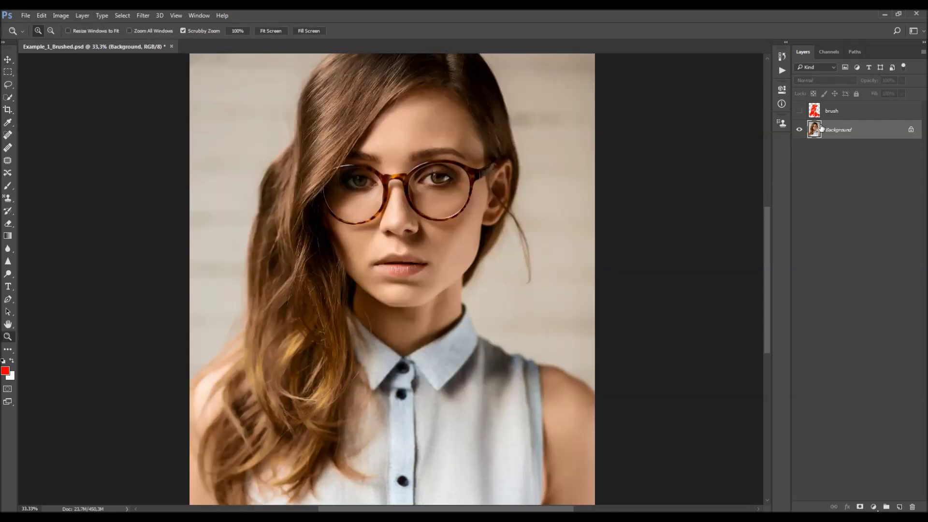
left_click(799, 111)
left_click(831, 116)
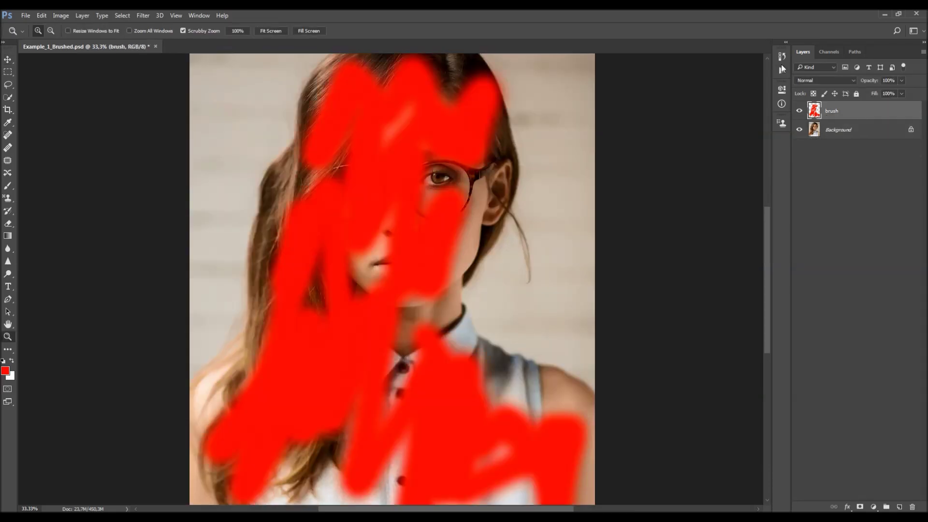
left_click(782, 69)
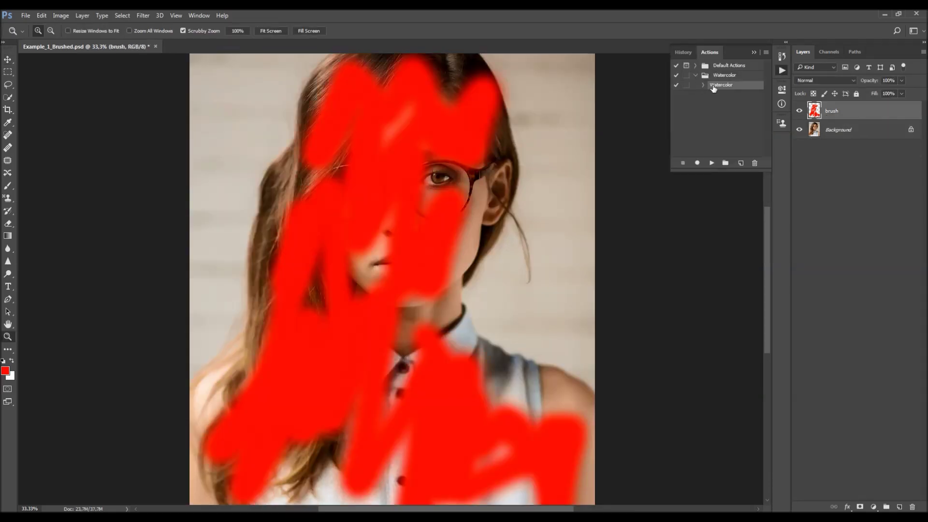
left_click(753, 53)
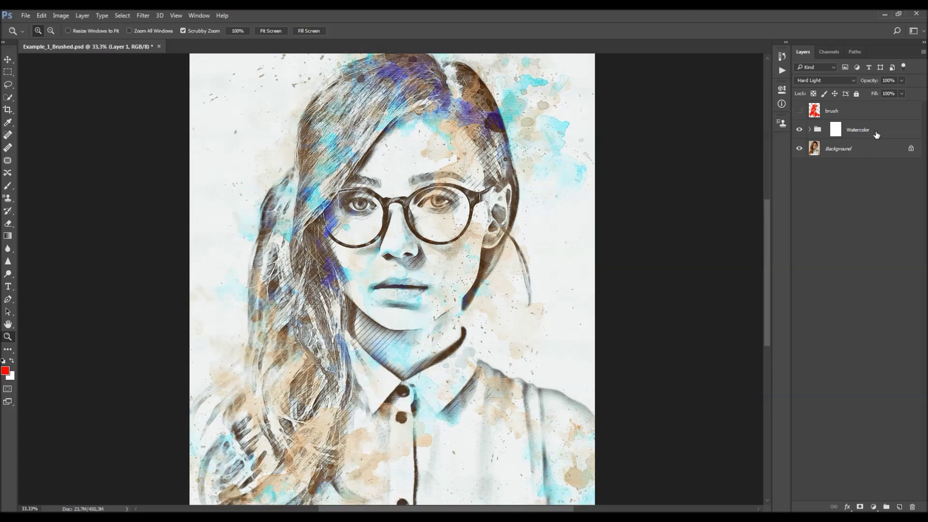
Duplicate the Background layer above the Watercolor group and hide the copy to compare the original photo with the watercolor result
left_click(800, 111)
key("v")
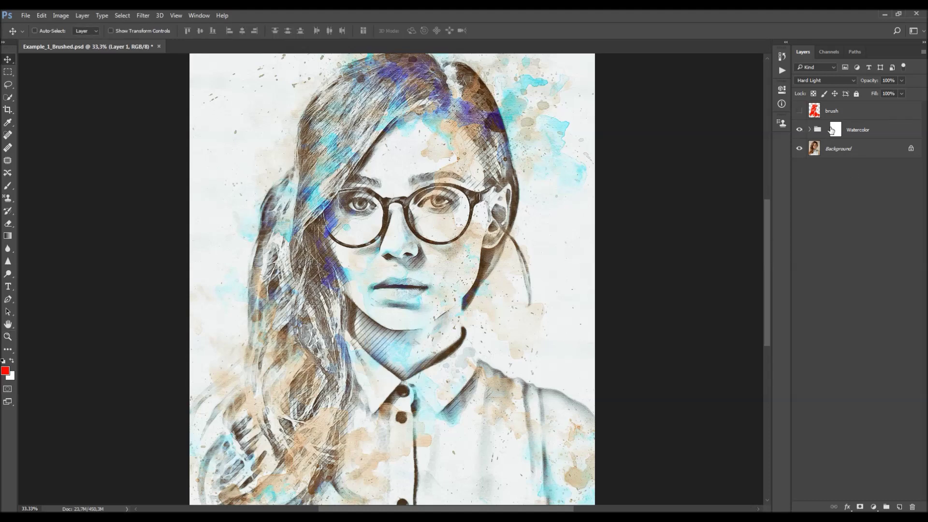
left_click(478, 302, "ctrl+alt")
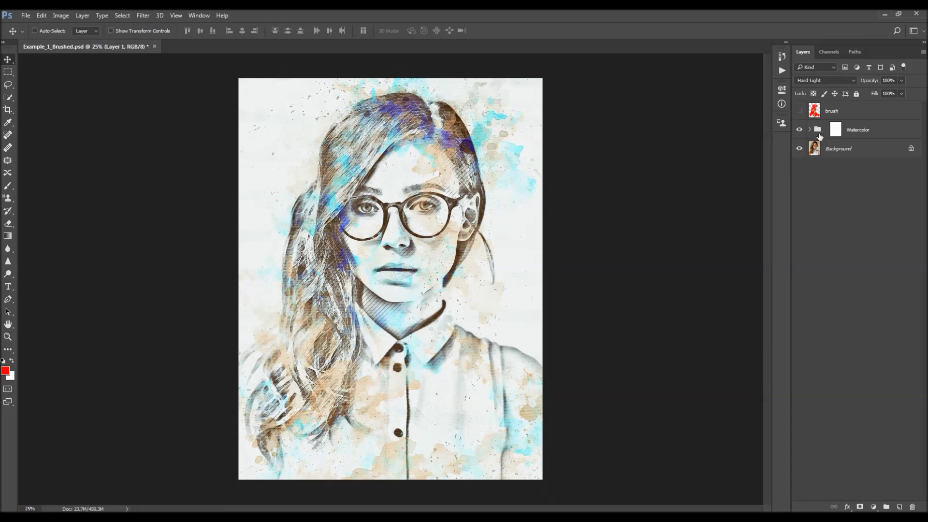
left_click(854, 149)
key("ctrl+j")
left_click_drag(855, 149, 861, 121)
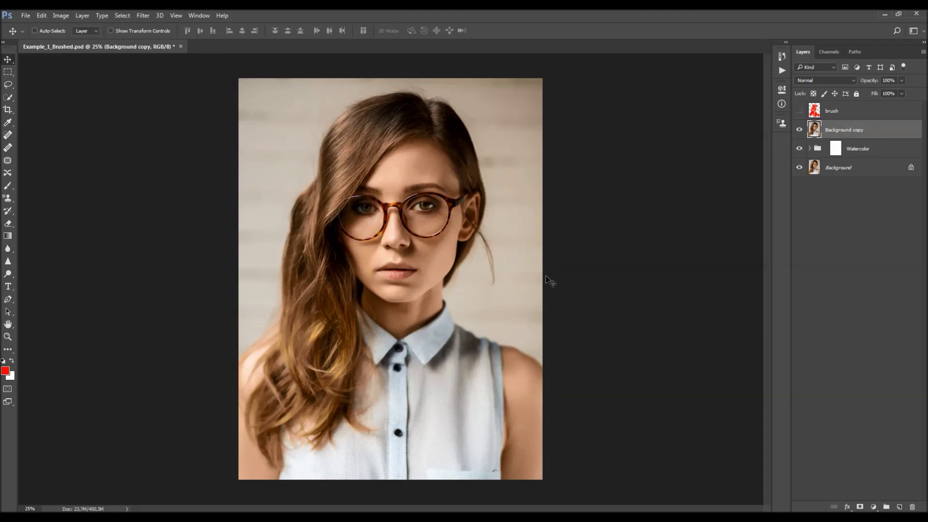
left_click(800, 130)
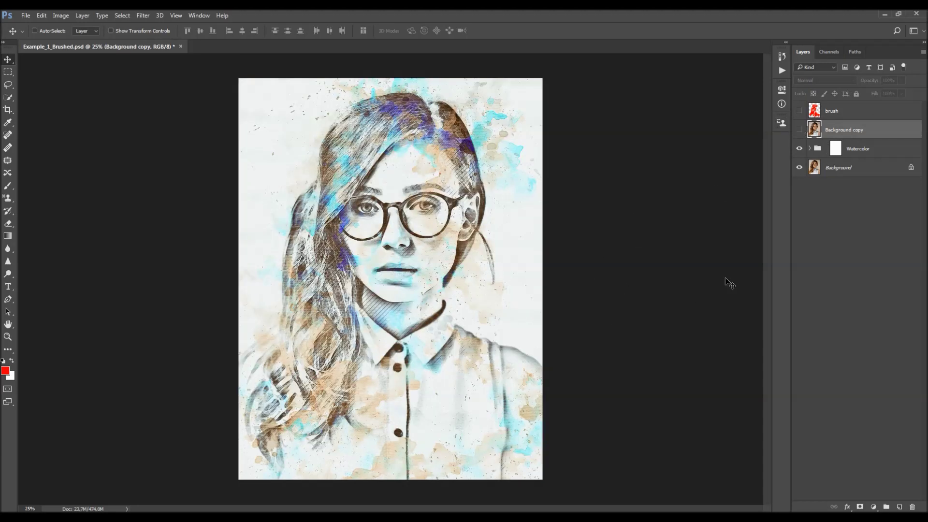